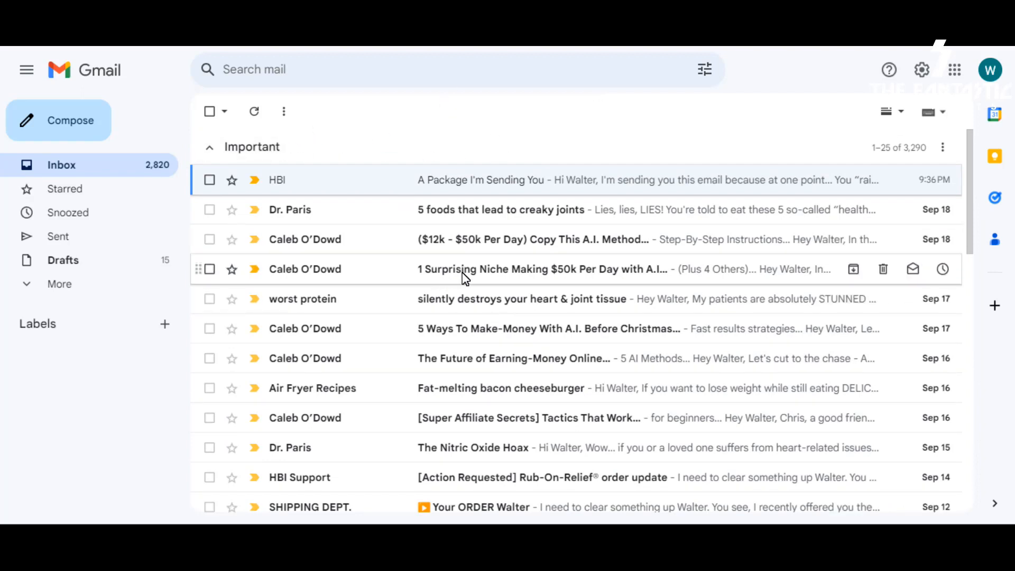
Set the inbox display density to Compact in the quick settings.
left_click(923, 76)
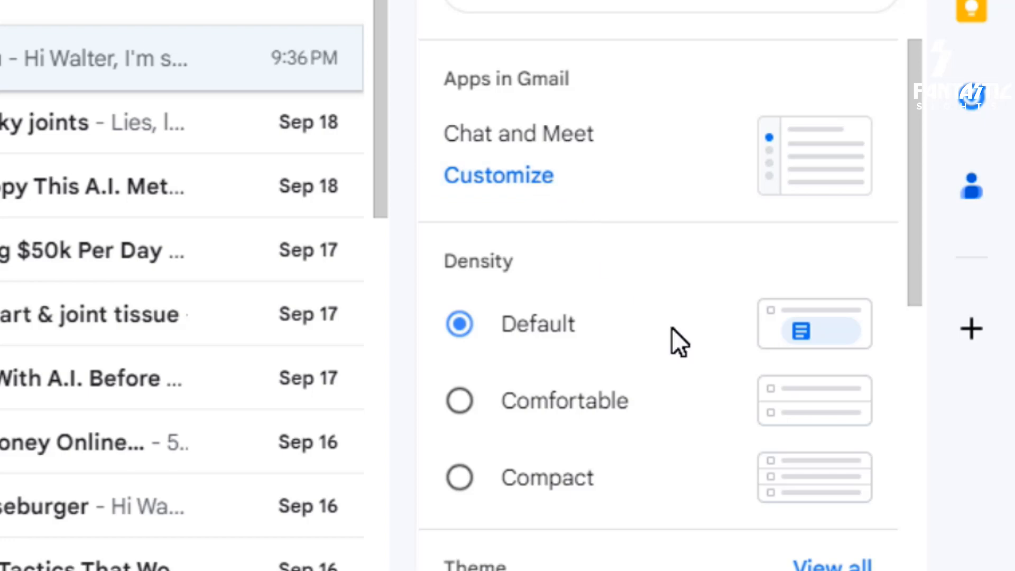
scroll(667, 352, "down", 4)
scroll(667, 351, "up", 1)
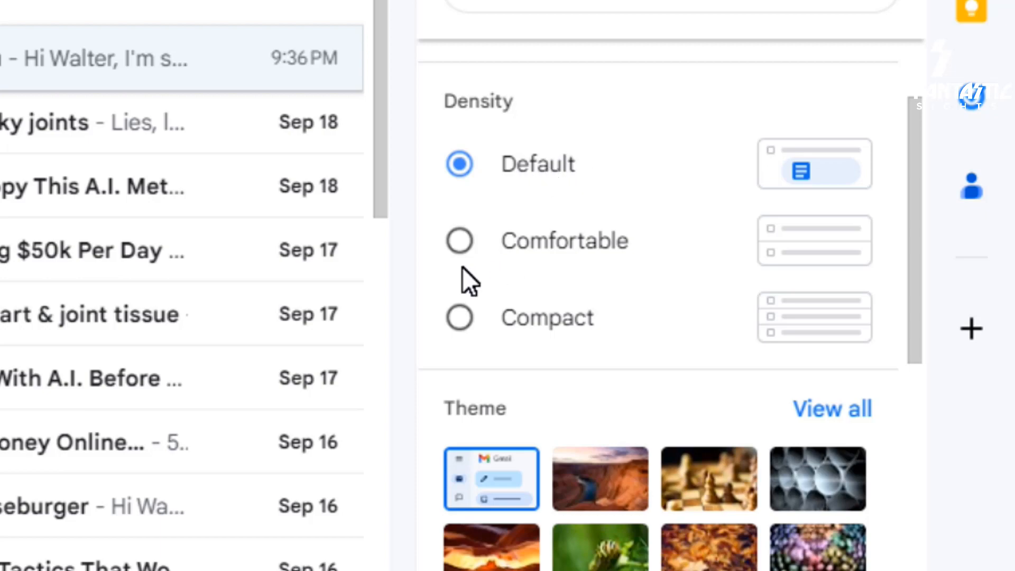
left_click(462, 317)
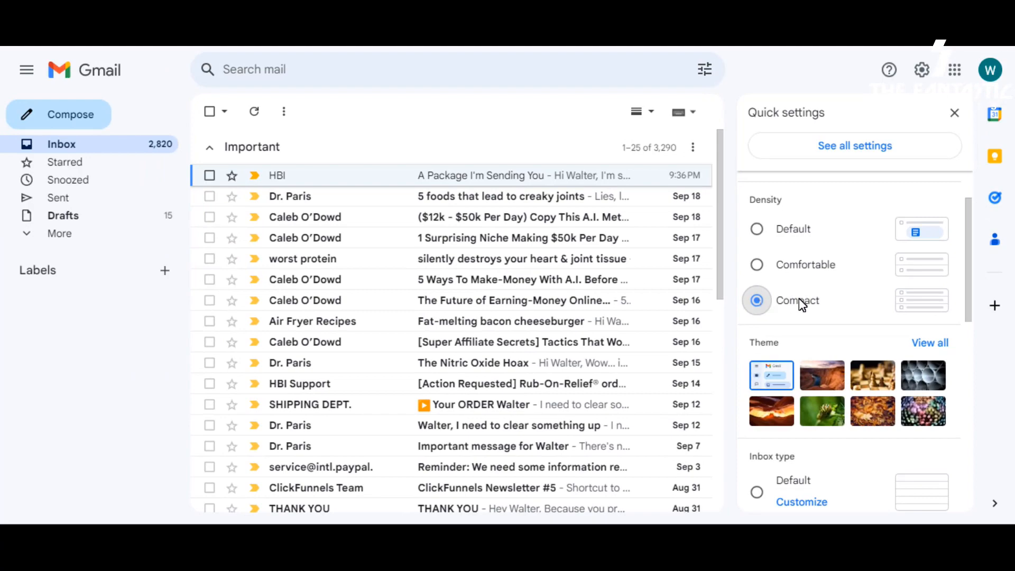
Browse the full theme gallery and preview the green caterpillar photo as the mailbox theme.
scroll(873, 308, "down", 3)
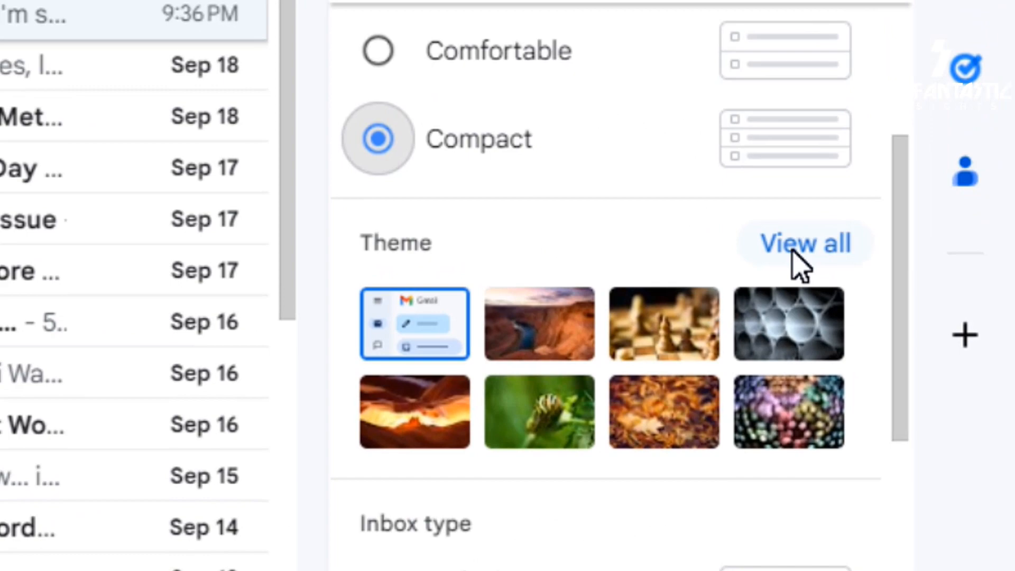
left_click(822, 261)
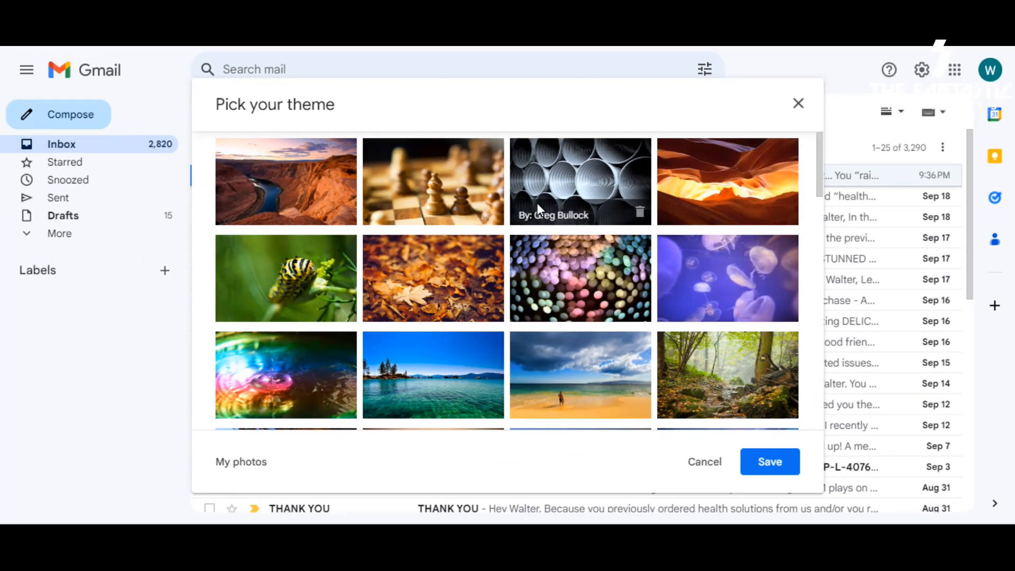
scroll(585, 272, "down", 1)
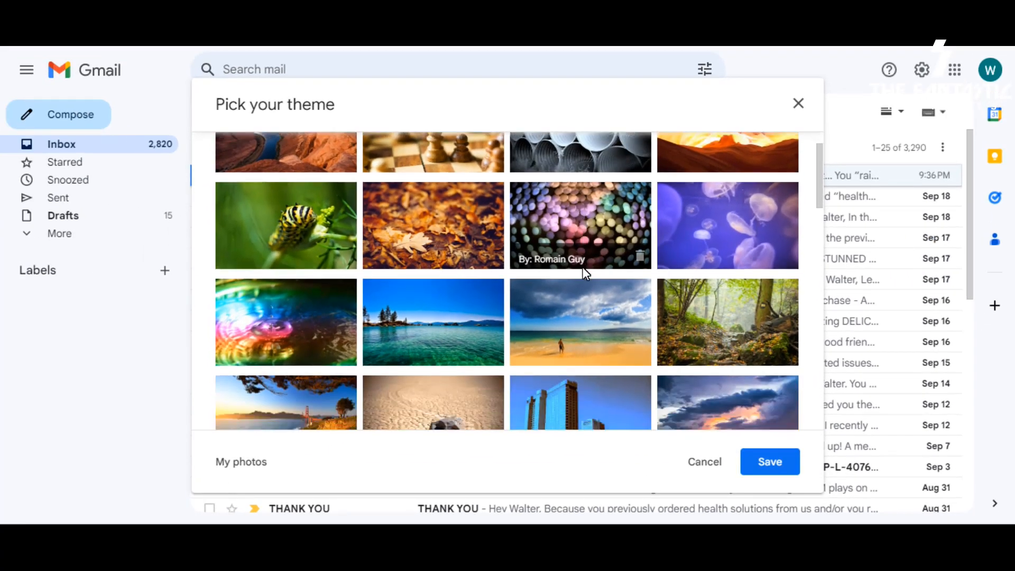
scroll(584, 269, "down", 3)
scroll(582, 267, "up", 4)
scroll(582, 268, "down", 1)
scroll(583, 268, "up", 1)
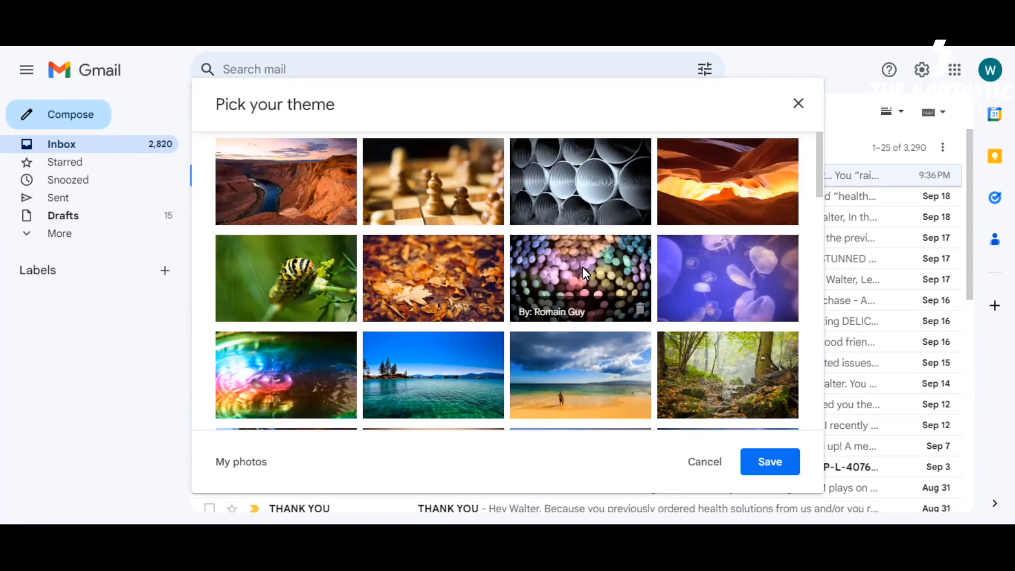
left_click(306, 278)
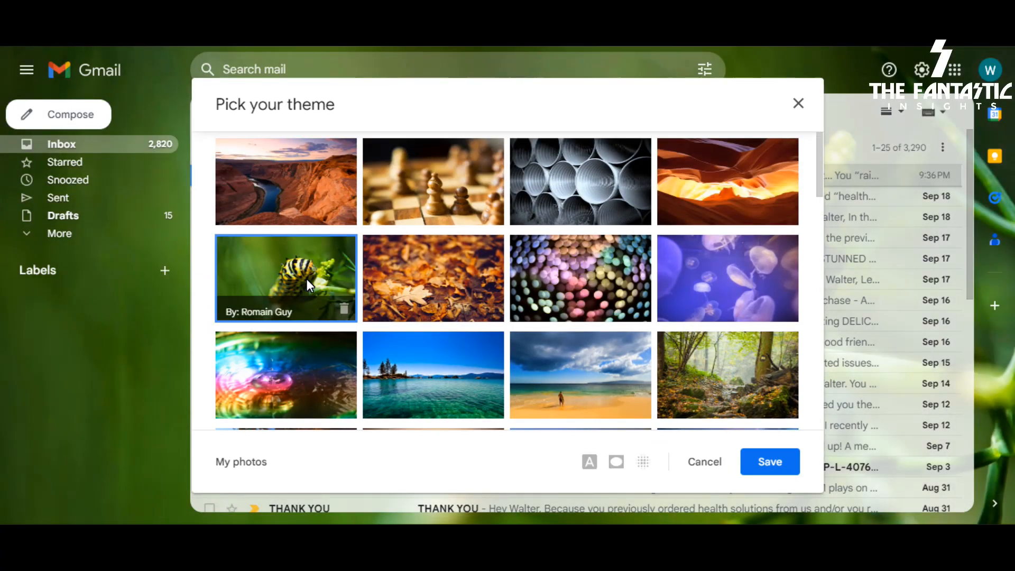
Preview the grey stacked pipes photo as the mailbox theme instead.
scroll(559, 322, "down", 4)
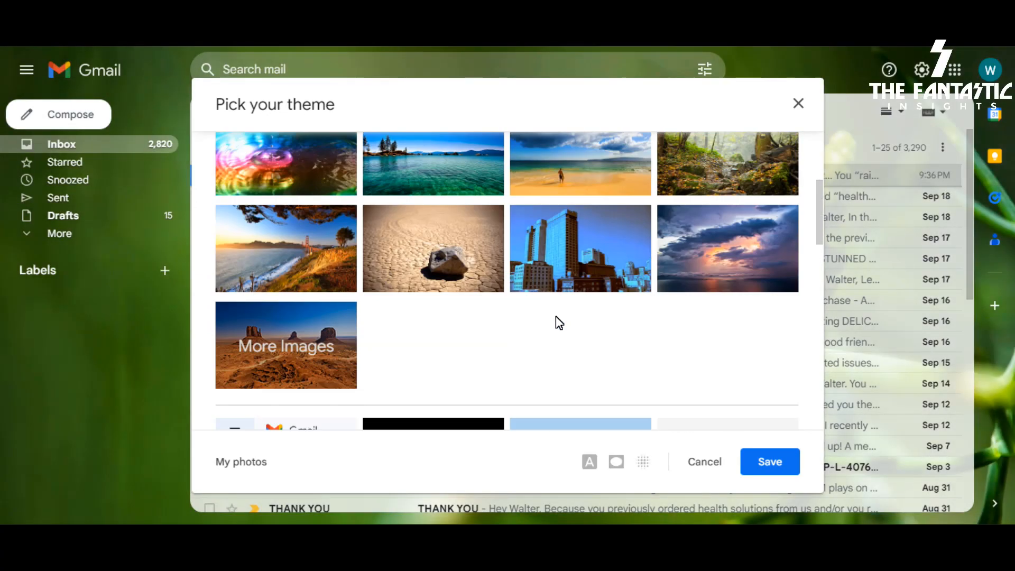
scroll(679, 240, "up", 4)
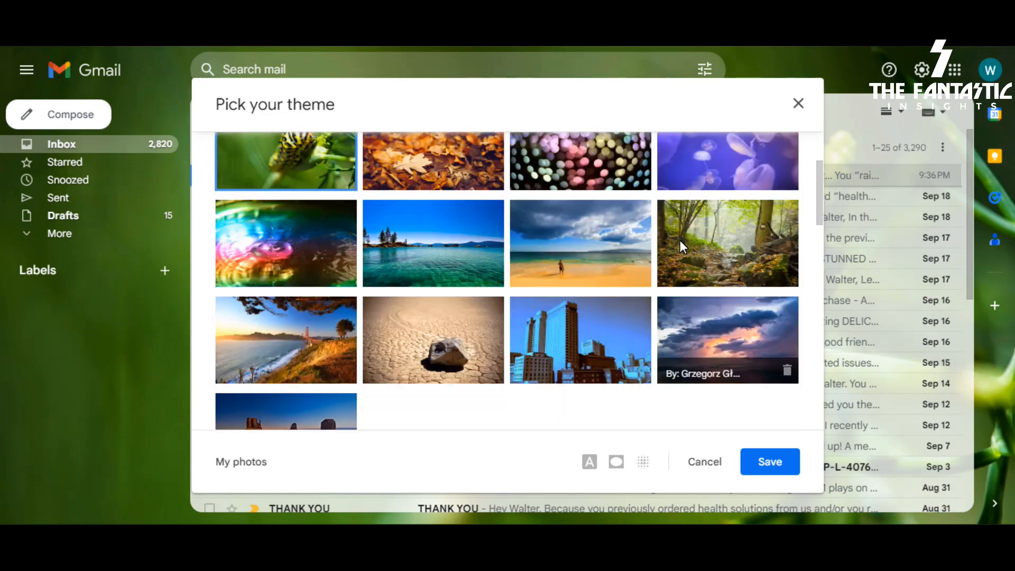
scroll(680, 240, "up", 1)
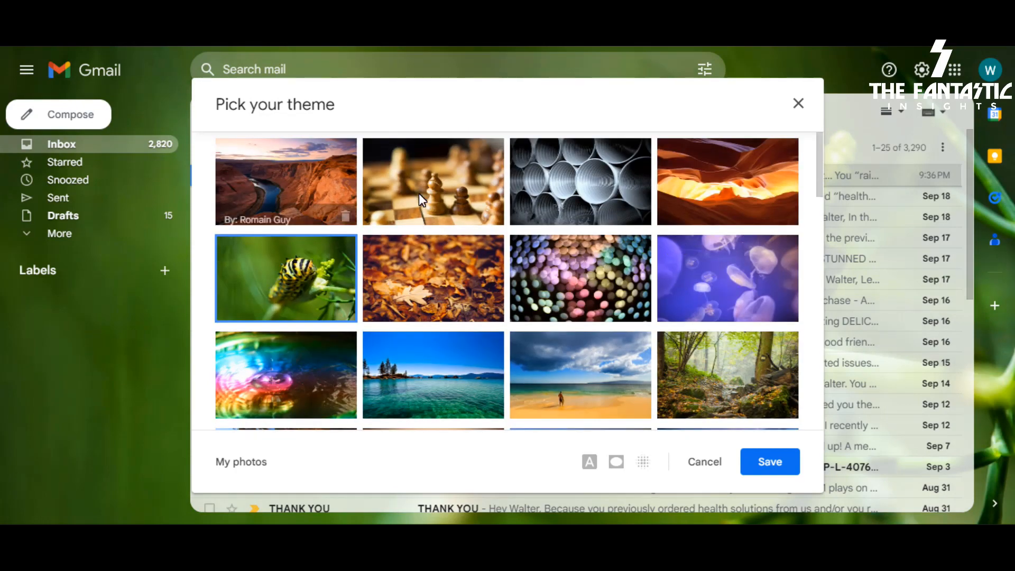
left_click(601, 163)
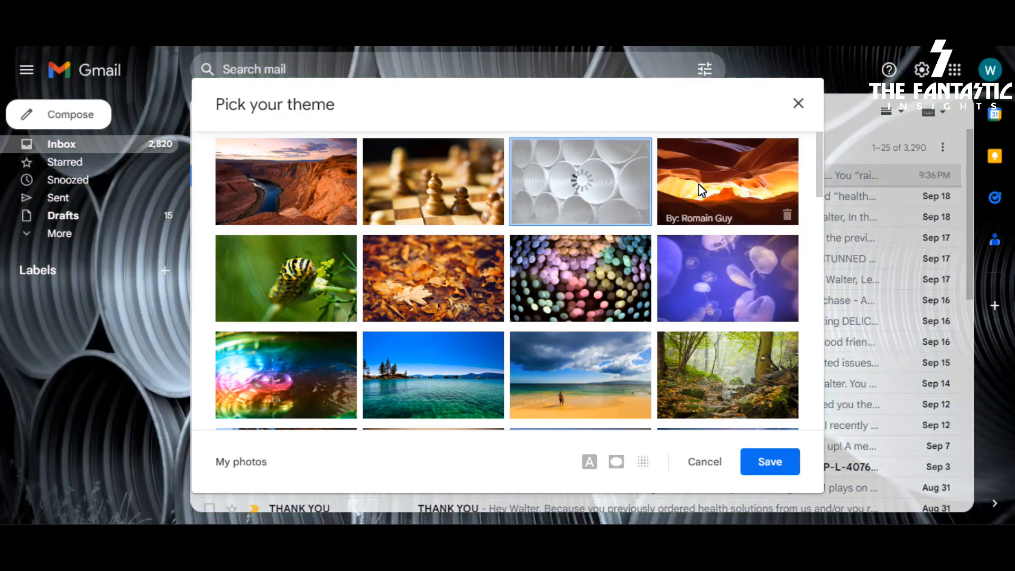
Select the theme with the skiing cartoon characters near the end of the gallery and save it.
scroll(699, 323, "down", 10)
scroll(652, 300, "down", 10)
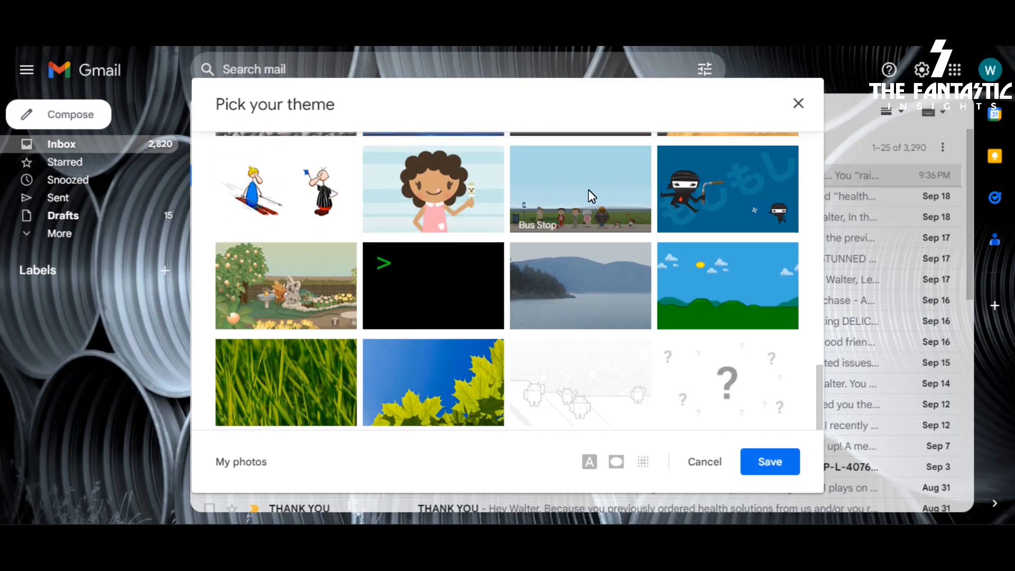
left_click(307, 182)
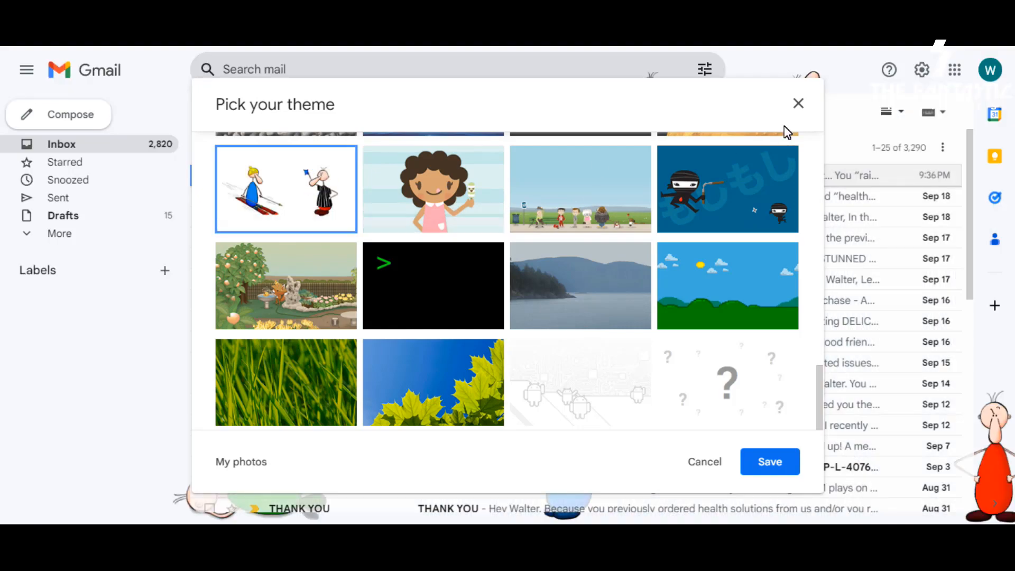
left_click(773, 462)
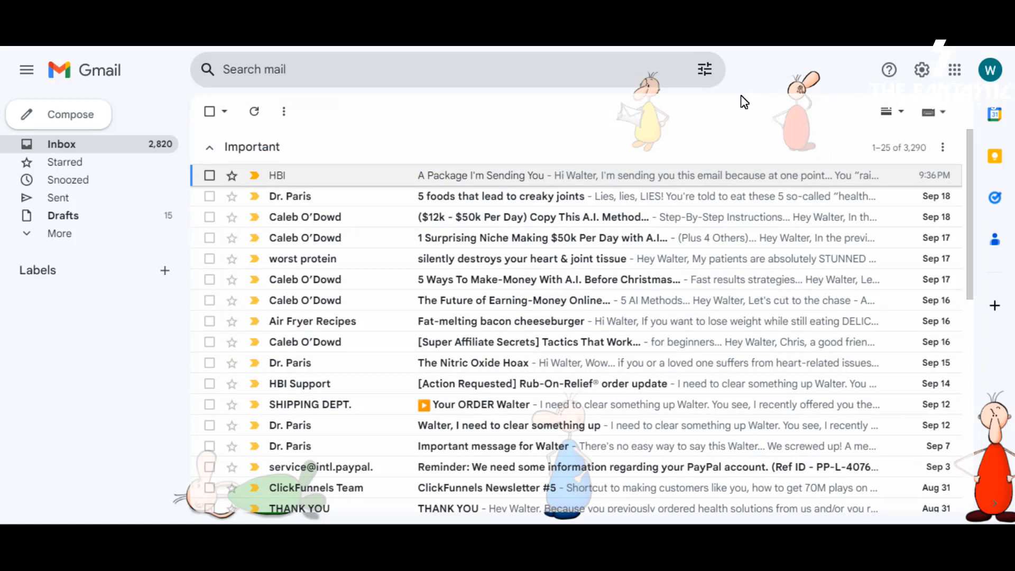
Reopen the full theme gallery, choose the dark pebbles theme and save it.
left_click(922, 69)
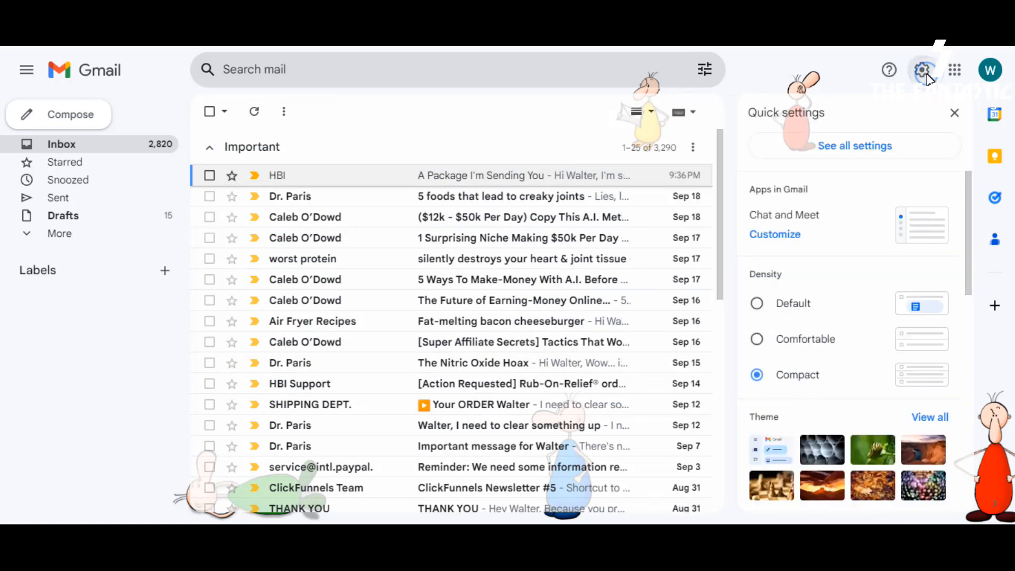
scroll(846, 375, "down", 4)
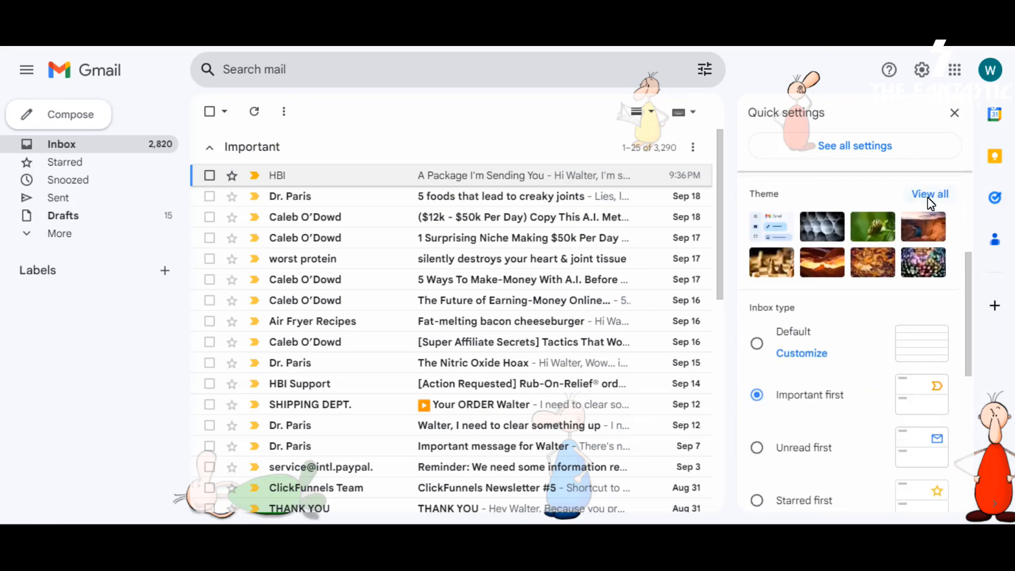
left_click(929, 196)
scroll(714, 325, "down", 5)
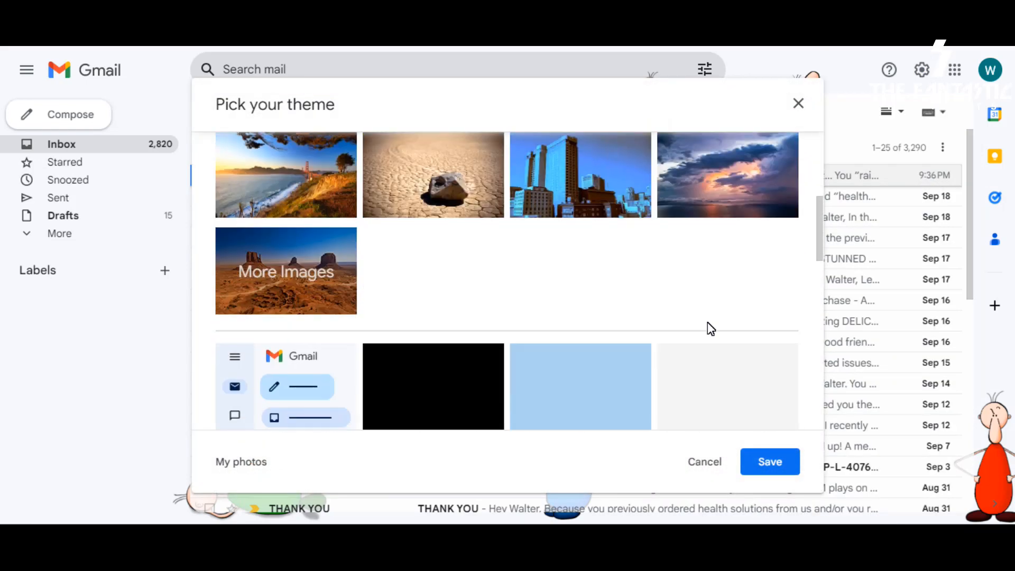
scroll(709, 325, "down", 10)
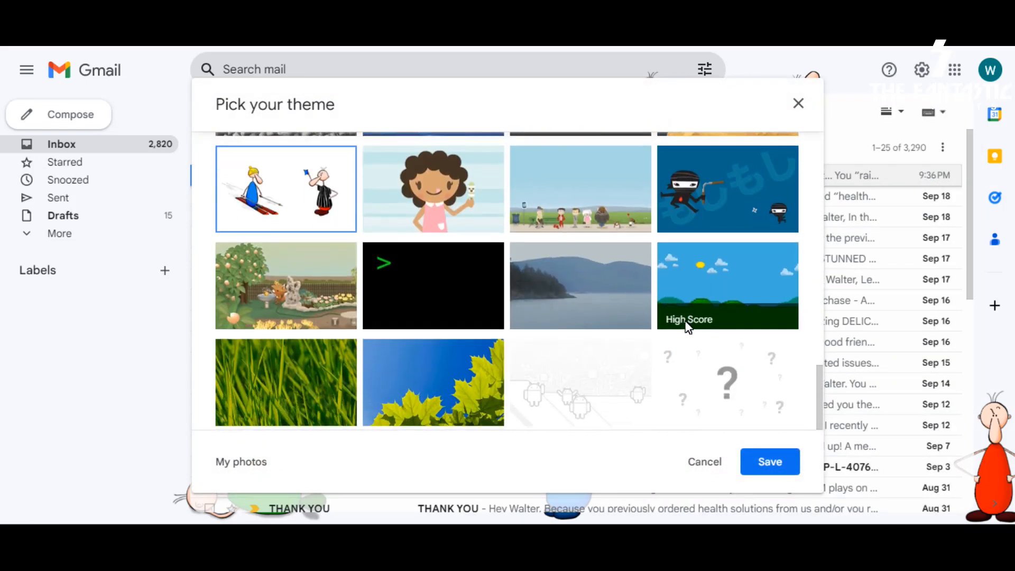
scroll(600, 322, "up", 4)
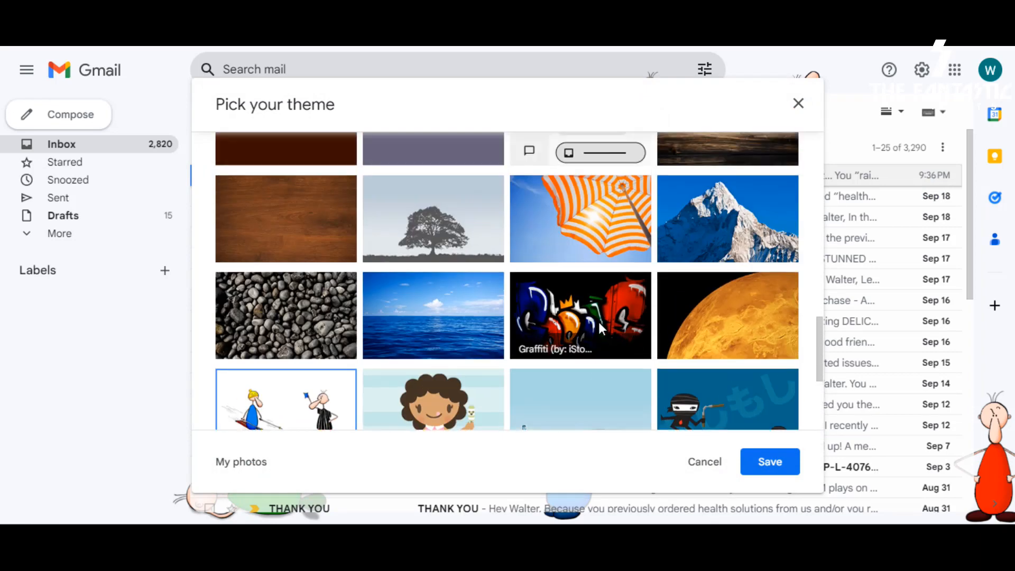
left_click(299, 303)
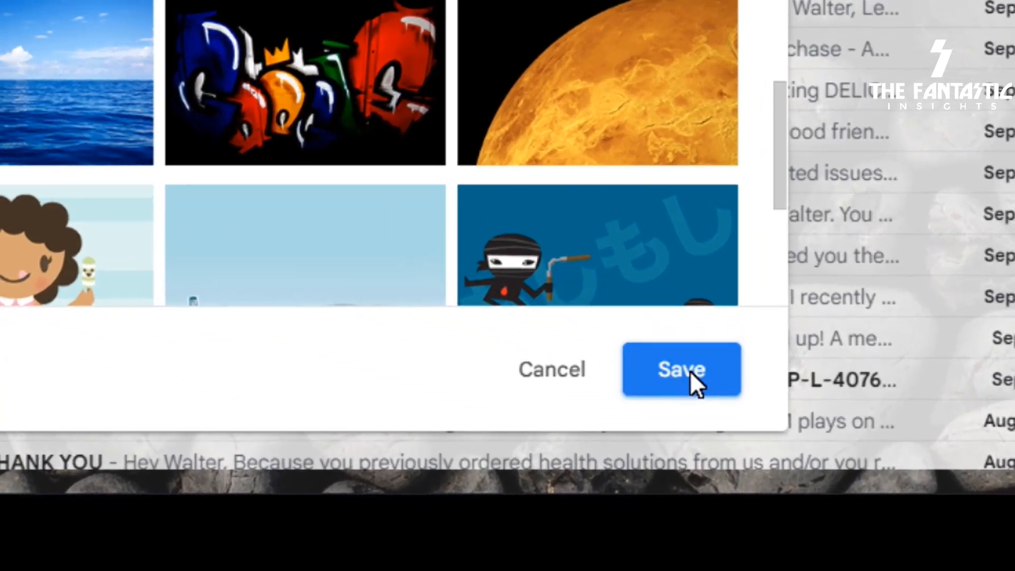
left_click(769, 461)
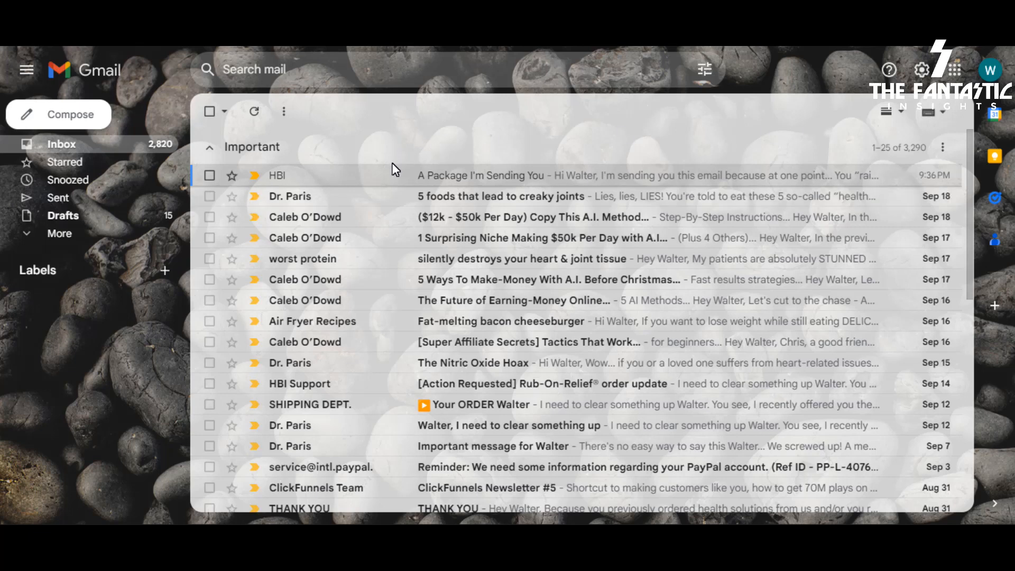
Review the available inbox types in the quick settings, from Default to Multiple Inboxes.
left_click(921, 69)
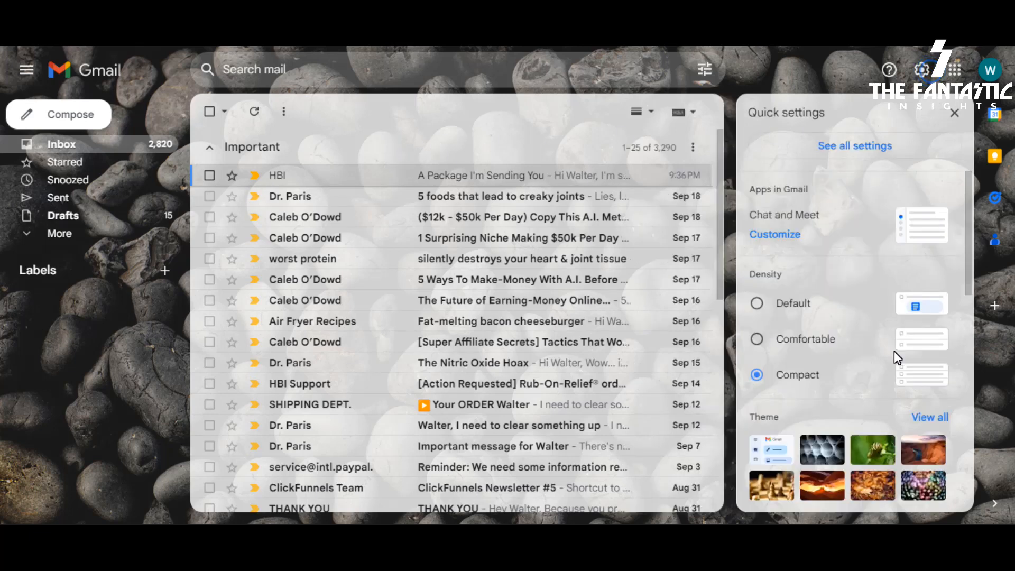
scroll(893, 351, "down", 5)
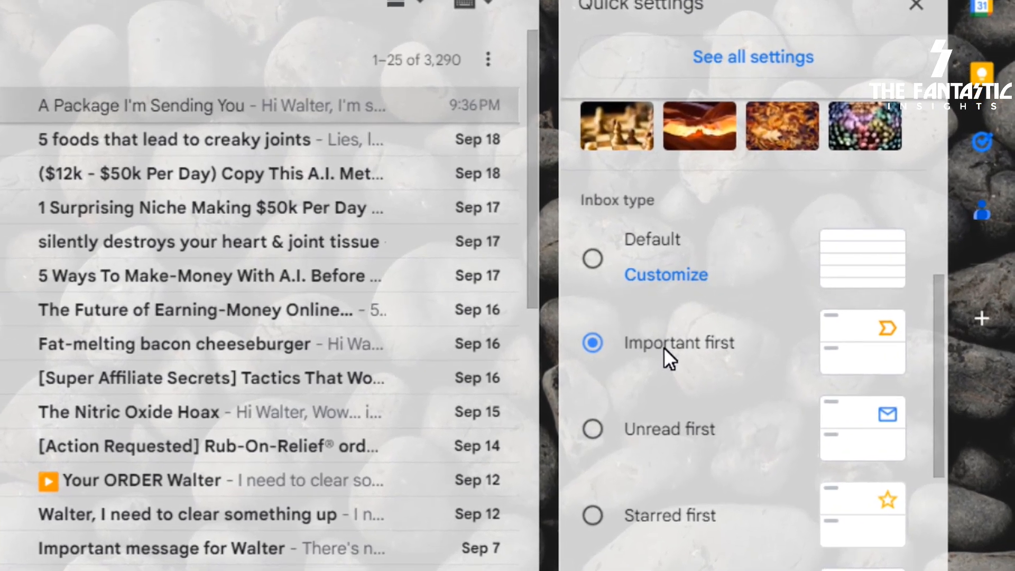
scroll(702, 384, "down", 2)
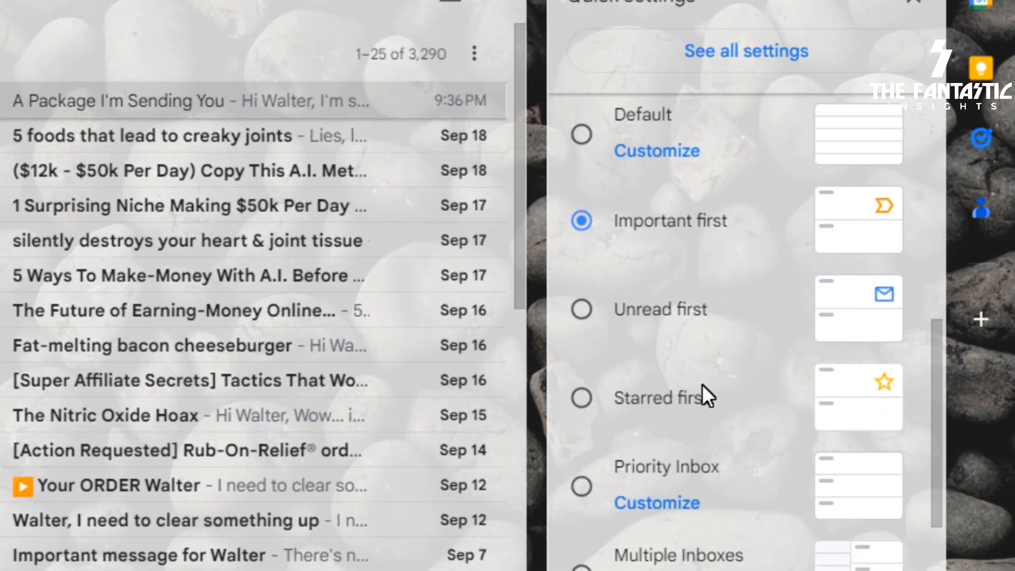
scroll(702, 385, "down", 2)
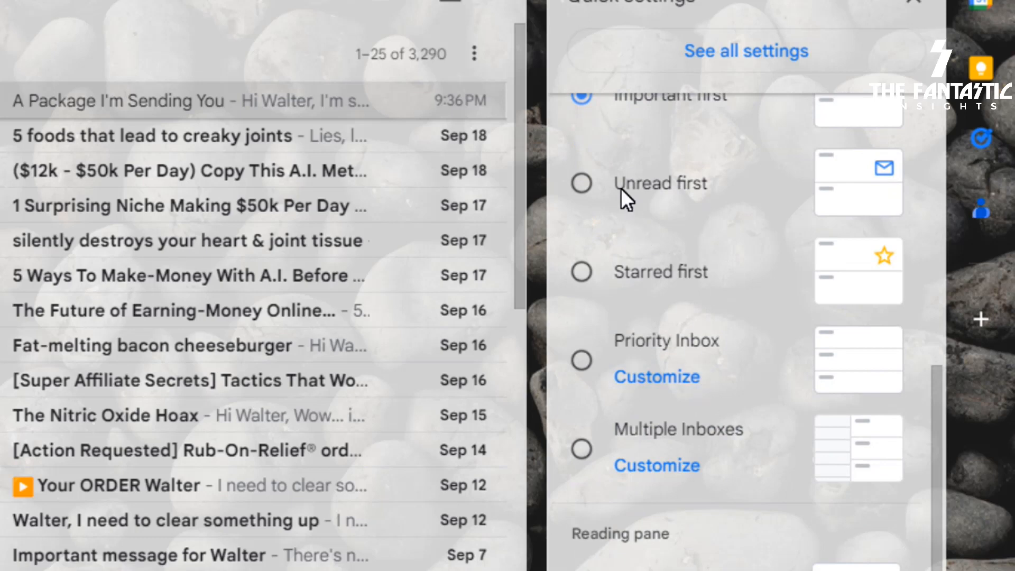
scroll(620, 188, "up", 2)
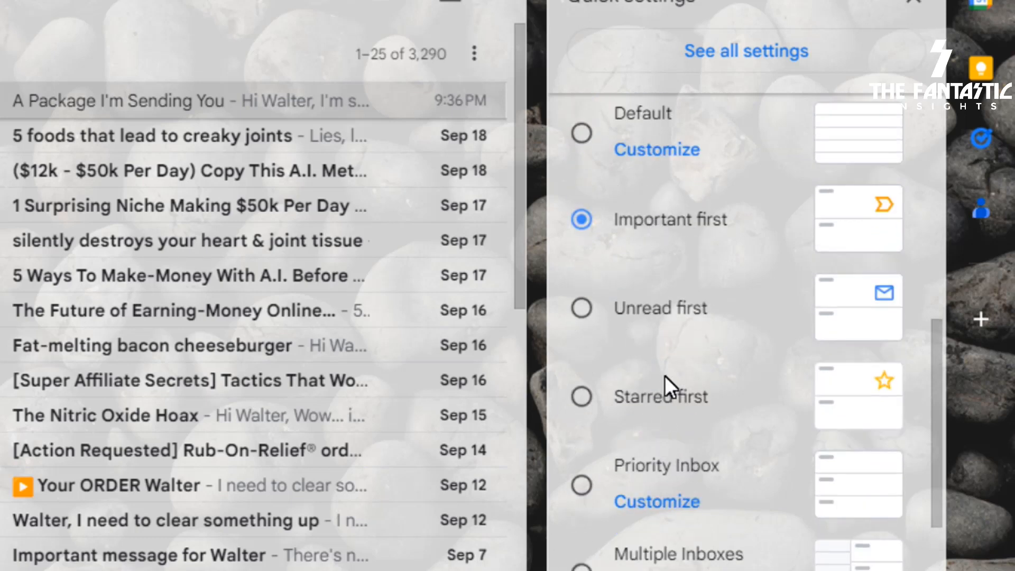
scroll(665, 376, "down", 2)
scroll(660, 372, "up", 2)
scroll(640, 278, "up", 2)
scroll(686, 412, "down", 2)
scroll(686, 413, "up", 2)
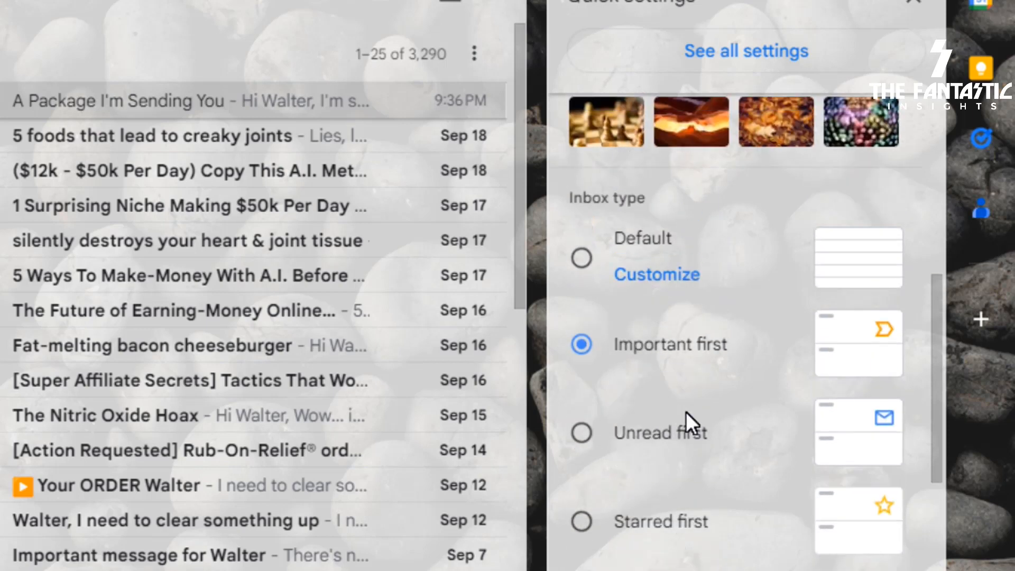
scroll(686, 412, "down", 2)
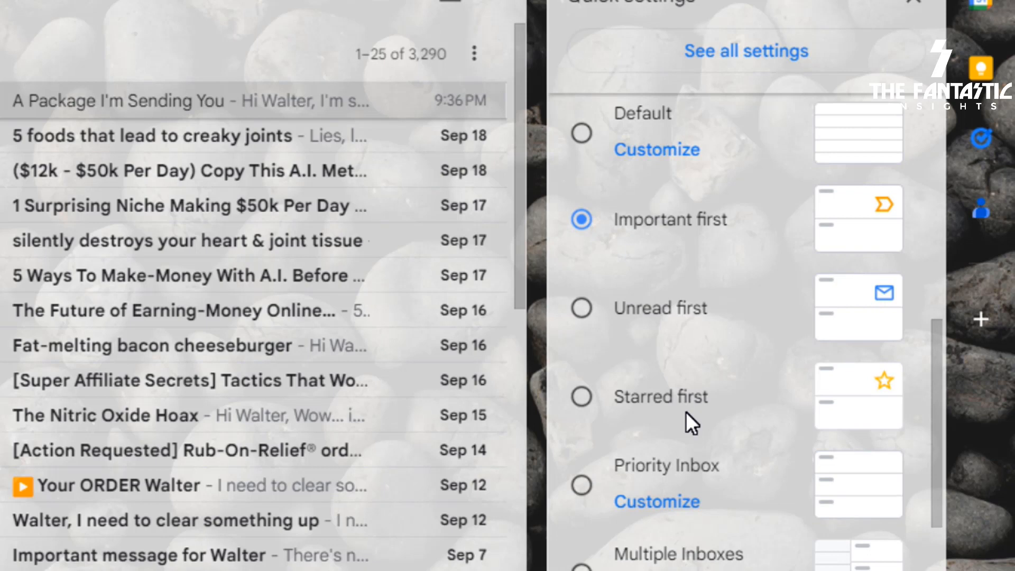
Set the inbox type to Unread first and look through the rearranged inbox sections.
left_click(581, 308)
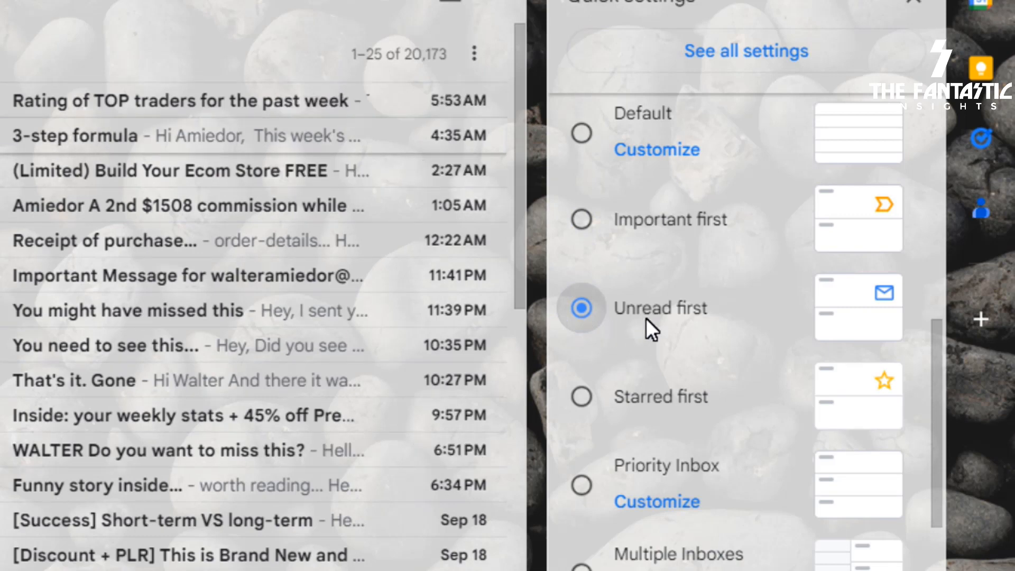
scroll(705, 312, "up", 2)
scroll(709, 286, "down", 1)
scroll(711, 317, "up", 1)
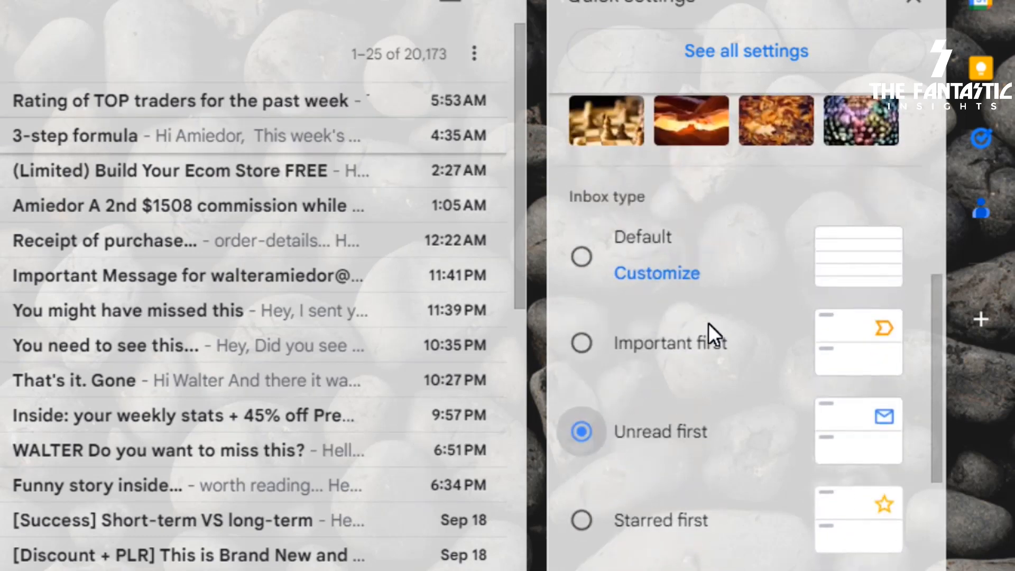
scroll(708, 333, "down", 2)
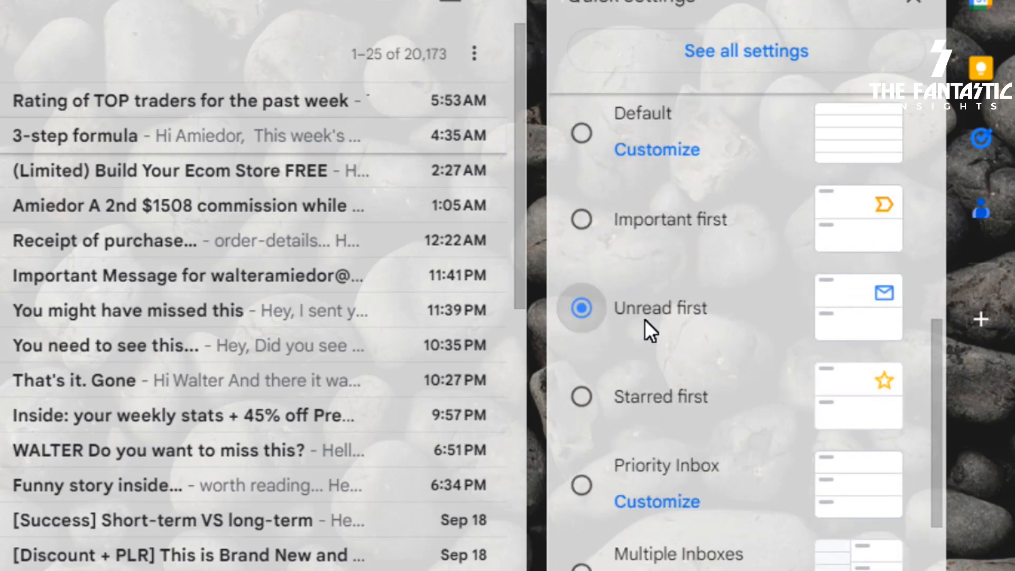
left_click(908, 6)
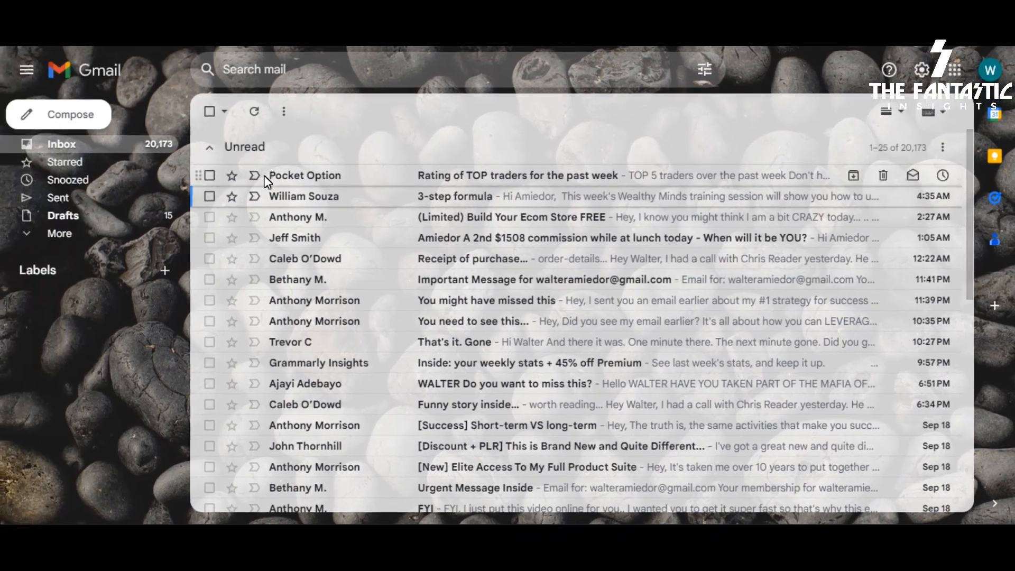
scroll(357, 352, "down", 9)
scroll(357, 352, "up", 8)
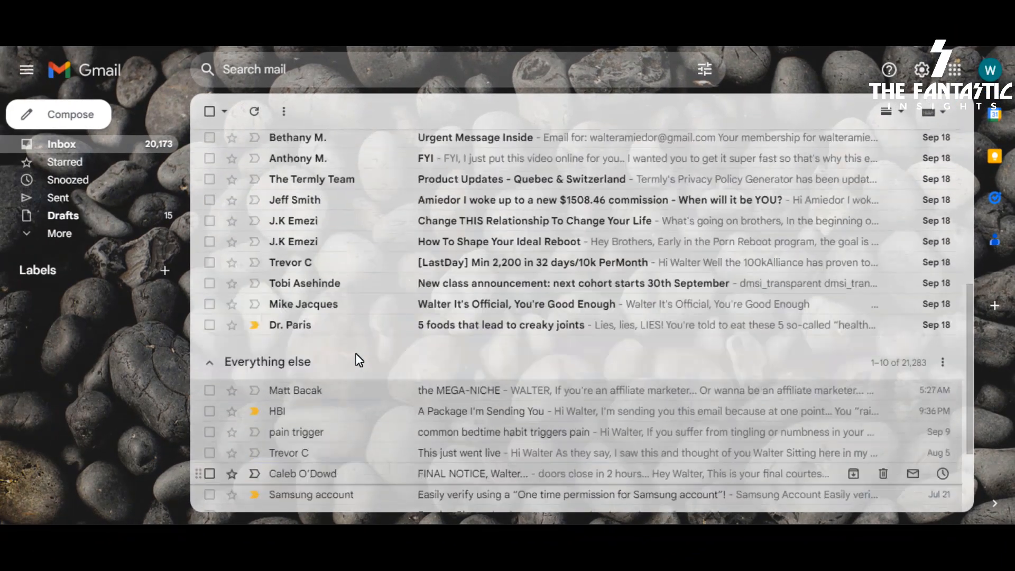
scroll(359, 360, "up", 1)
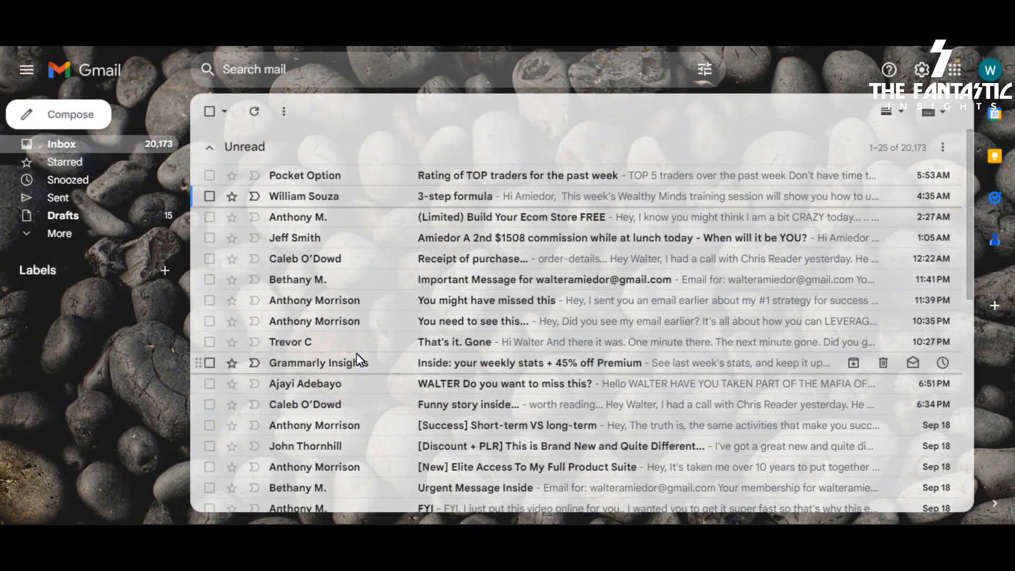
Reopen the quick settings and set the inbox type to Multiple Inboxes.
scroll(354, 347, "down", 2)
scroll(354, 347, "up", 2)
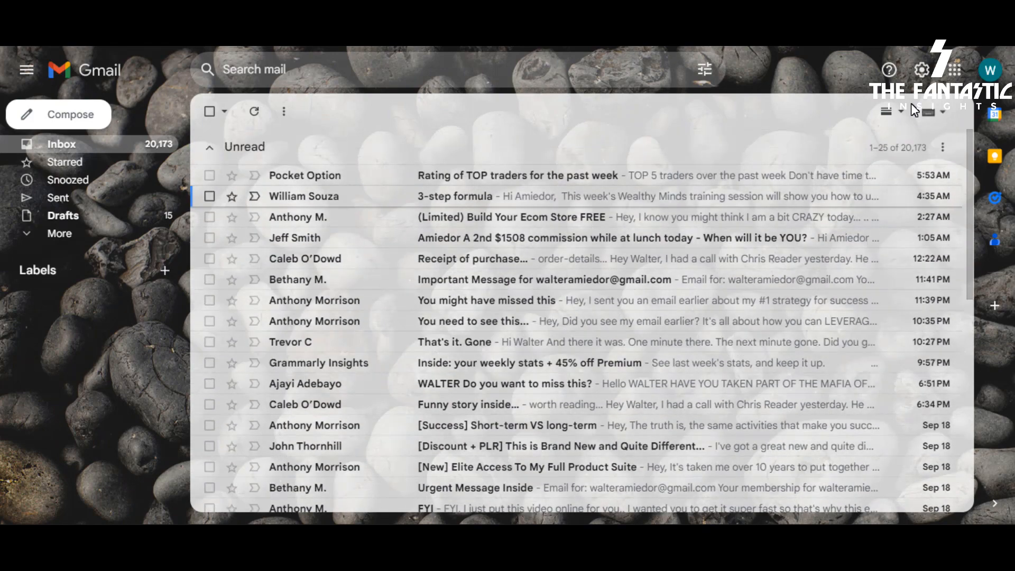
left_click(921, 70)
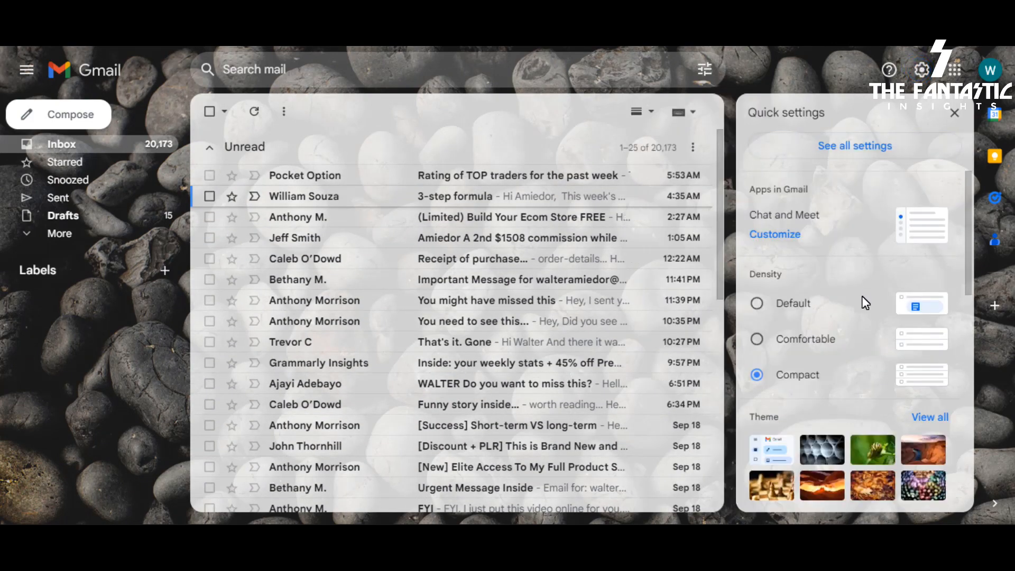
scroll(859, 307, "down", 3)
scroll(858, 315, "down", 5)
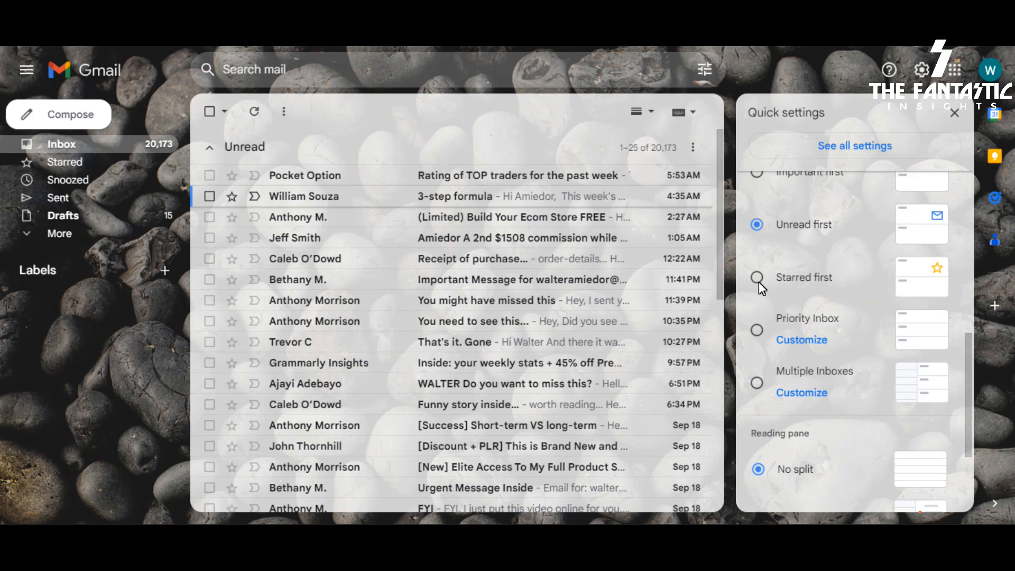
scroll(775, 318, "down", 3)
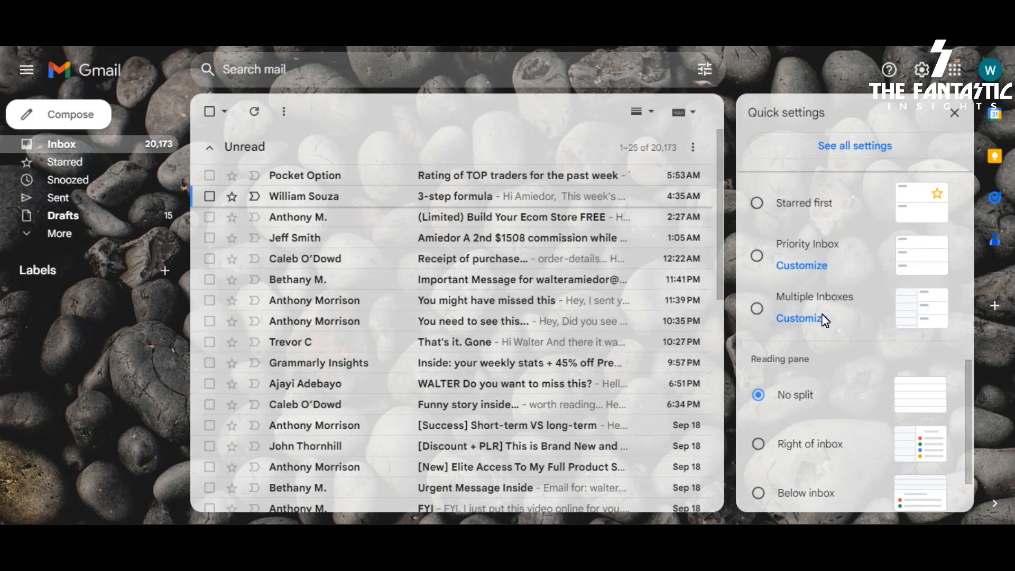
left_click(757, 309)
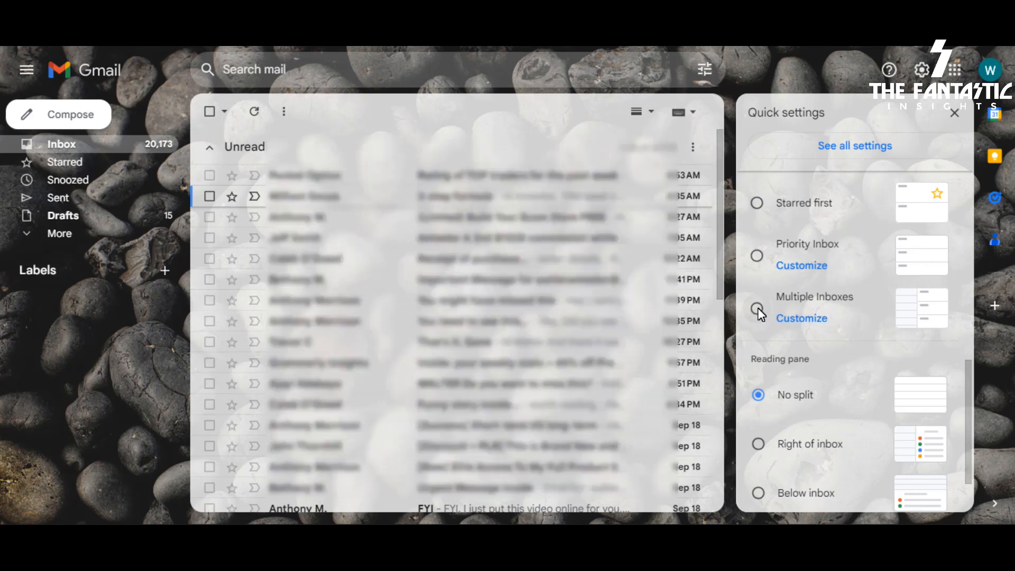
Look over the starred and drafts sections alongside the inbox type options, and close the quick settings.
scroll(824, 302, "down", 3)
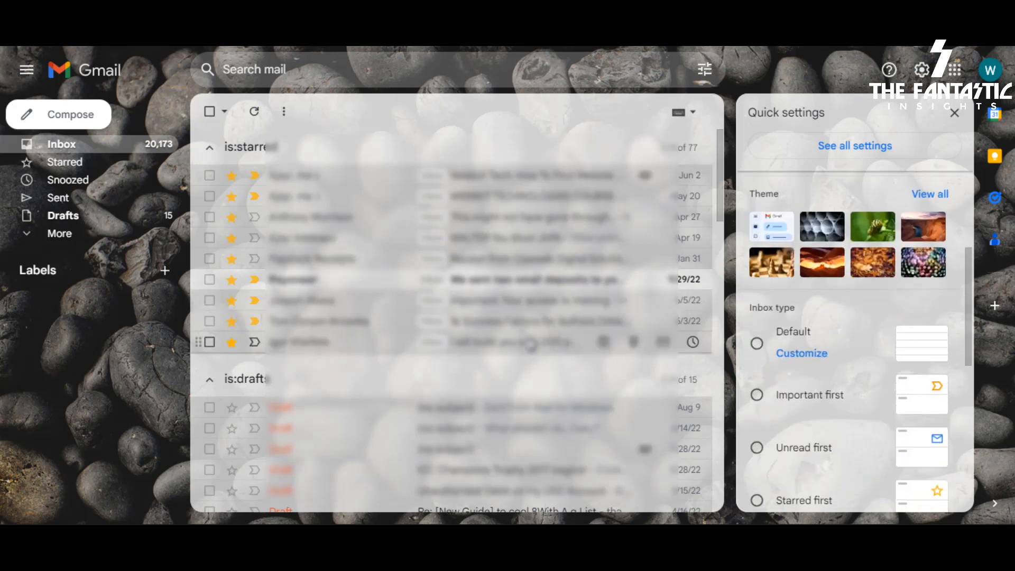
scroll(528, 350, "down", 5)
scroll(528, 350, "up", 4)
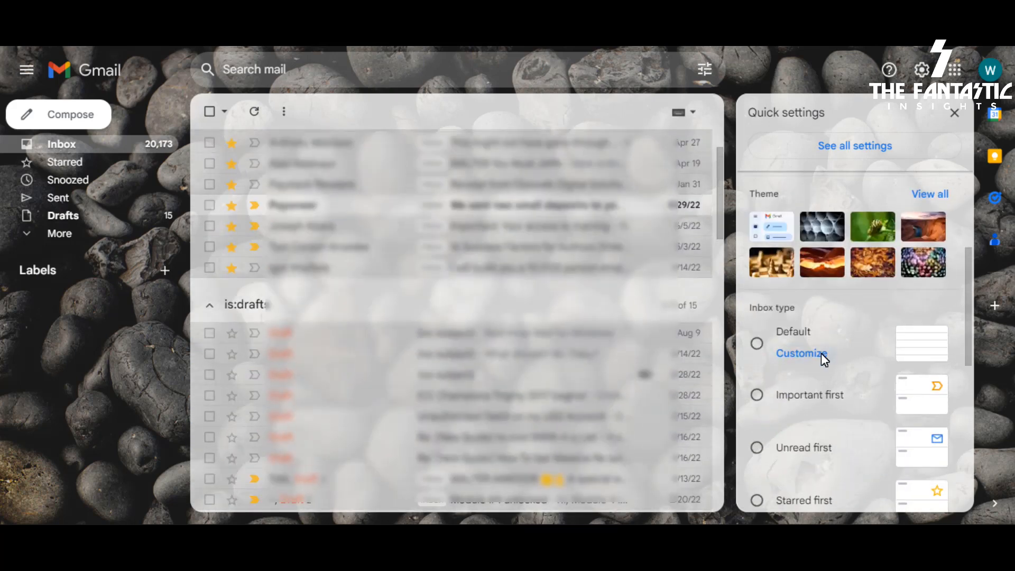
scroll(821, 353, "up", 4)
scroll(821, 351, "down", 6)
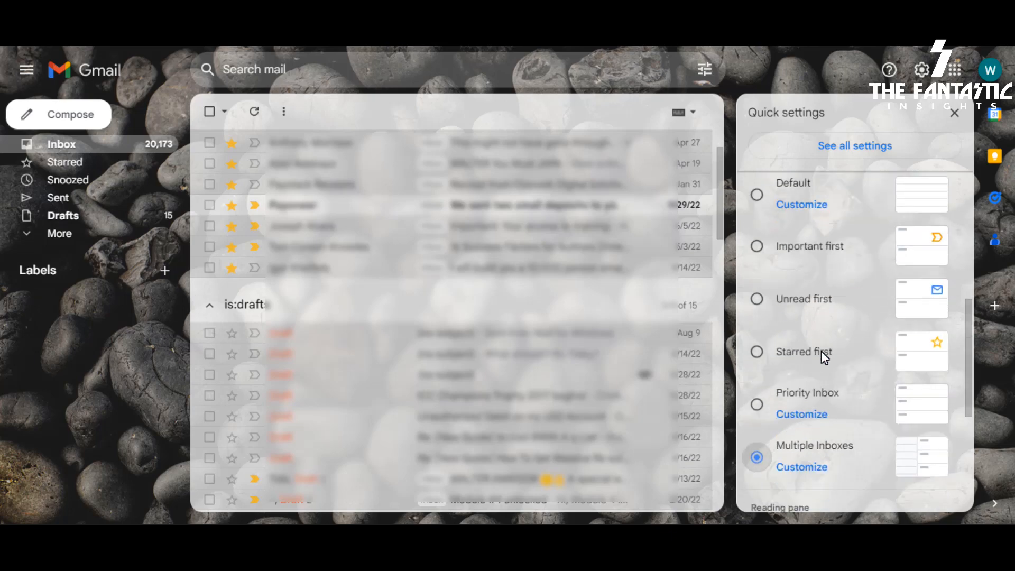
scroll(821, 351, "down", 3)
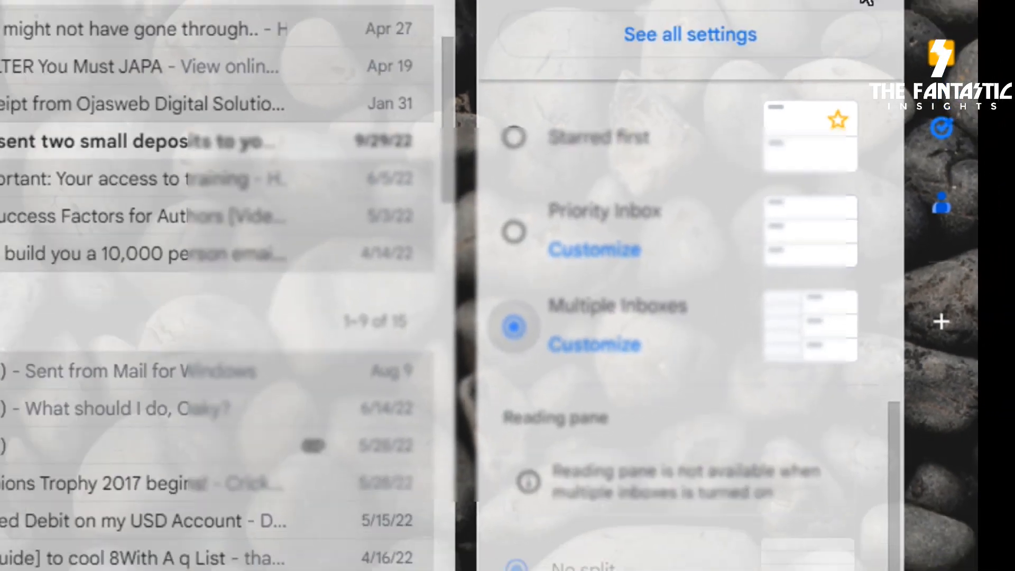
left_click(875, 114)
Examine the starred, drafts and inbox sections of the multiple-inbox layout down to the oldest listed messages.
scroll(578, 318, "up", 2)
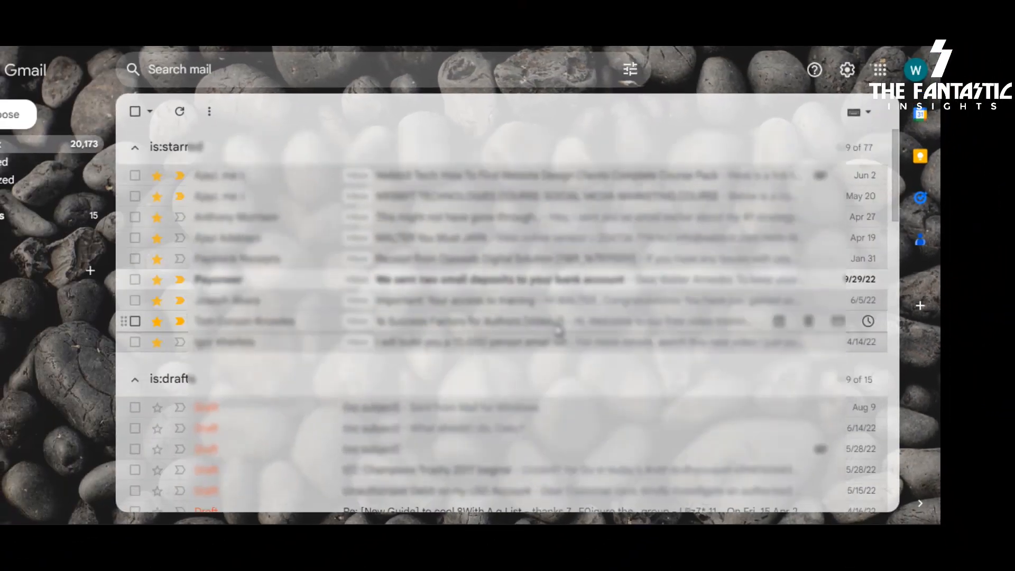
scroll(577, 317, "down", 15)
scroll(558, 329, "down", 10)
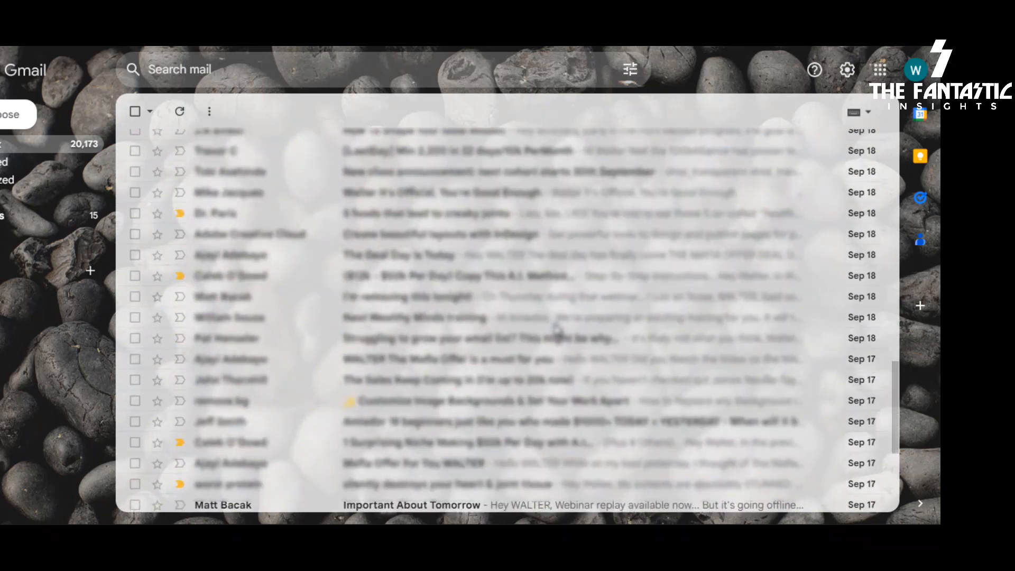
scroll(556, 329, "up", 5)
scroll(557, 329, "up", 15)
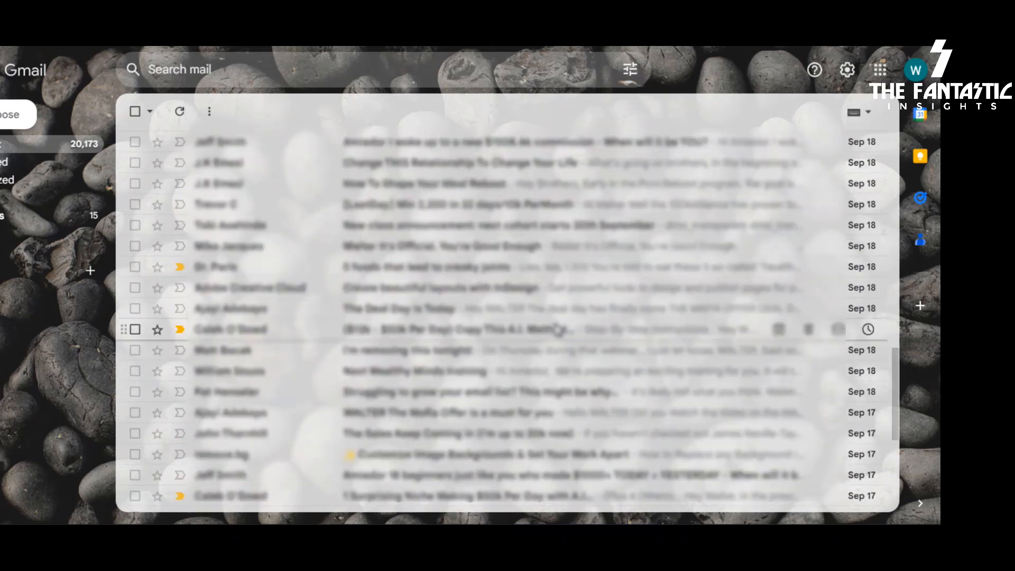
scroll(557, 330, "up", 1)
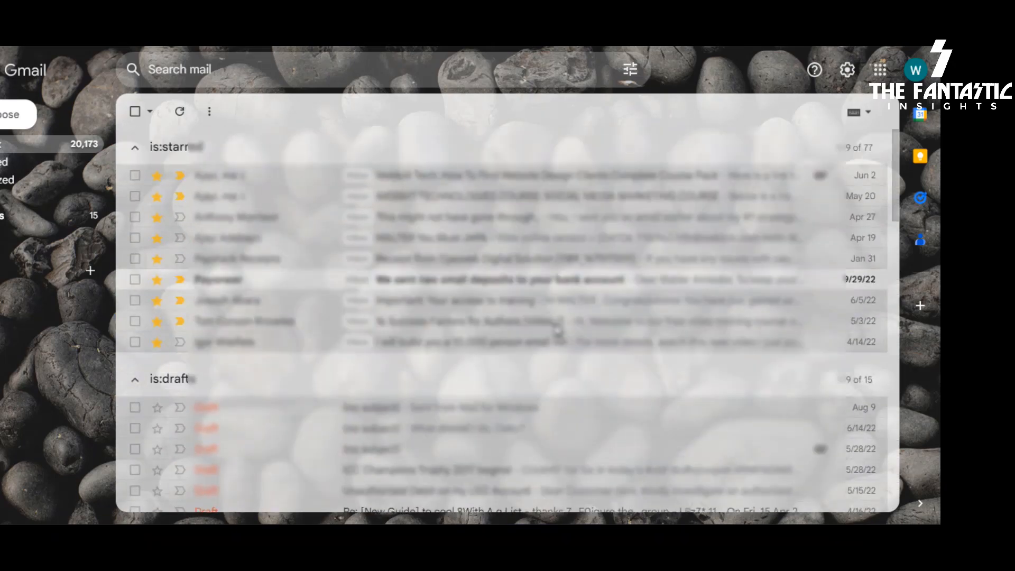
scroll(557, 330, "down", 4)
scroll(557, 330, "down", 2)
scroll(557, 329, "down", 2)
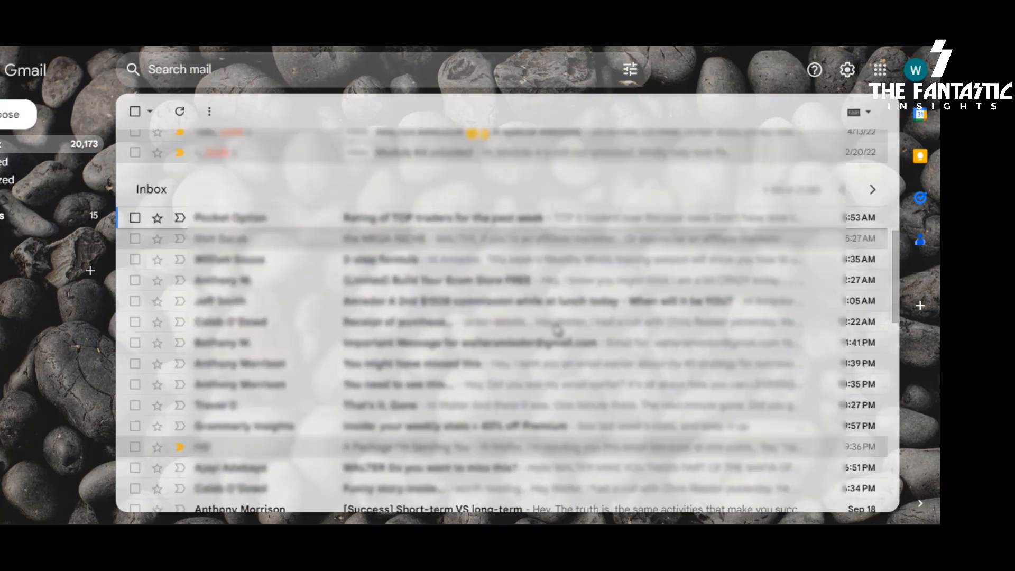
scroll(557, 330, "up", 6)
scroll(553, 327, "down", 6)
scroll(552, 327, "down", 1)
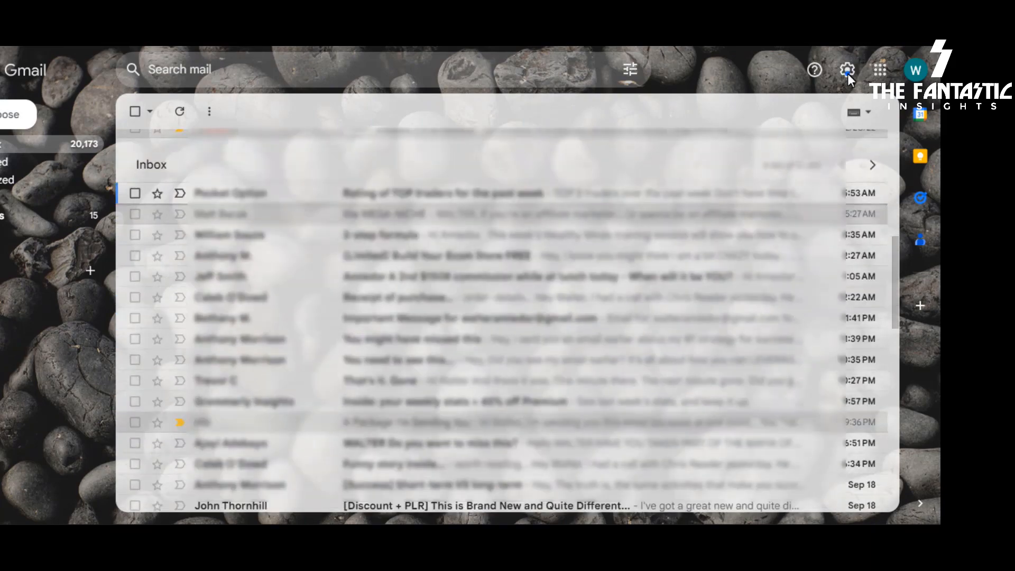
Reopen the quick settings, check the inbox type and reading pane options, and open the full settings page.
left_click(847, 73)
scroll(791, 364, "down", 7)
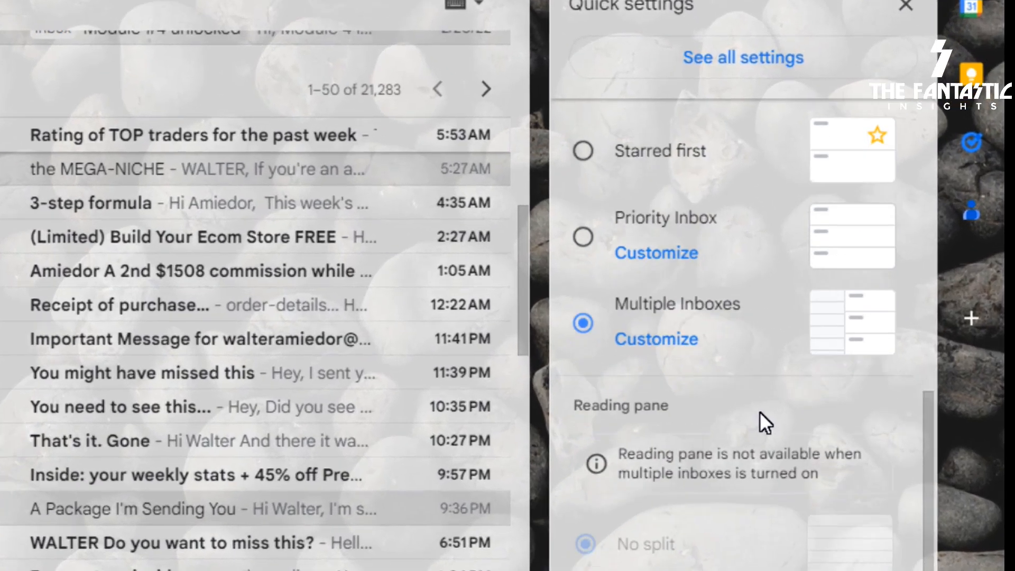
scroll(760, 411, "down", 3)
scroll(756, 418, "up", 6)
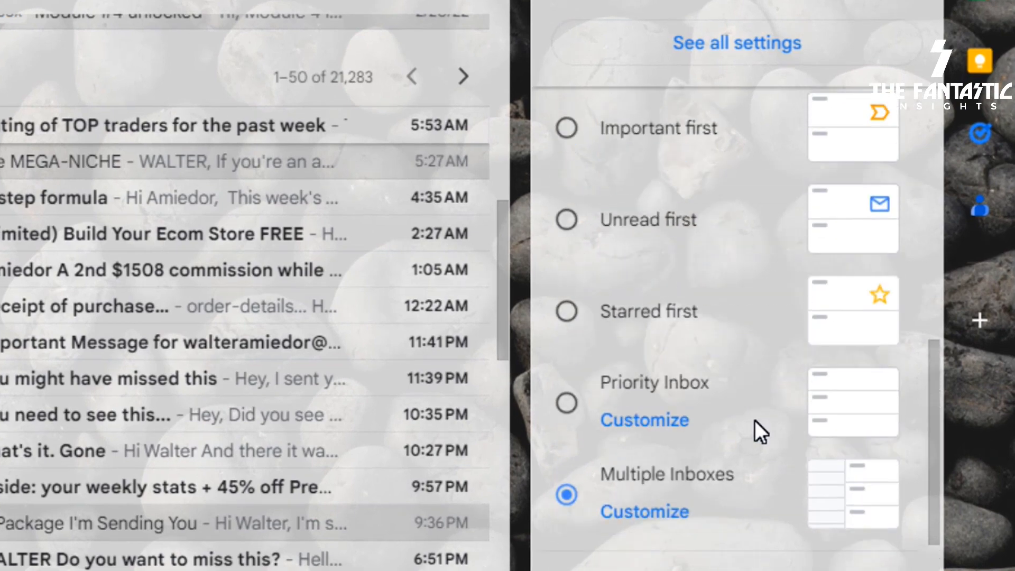
scroll(754, 420, "down", 3)
scroll(754, 419, "up", 2)
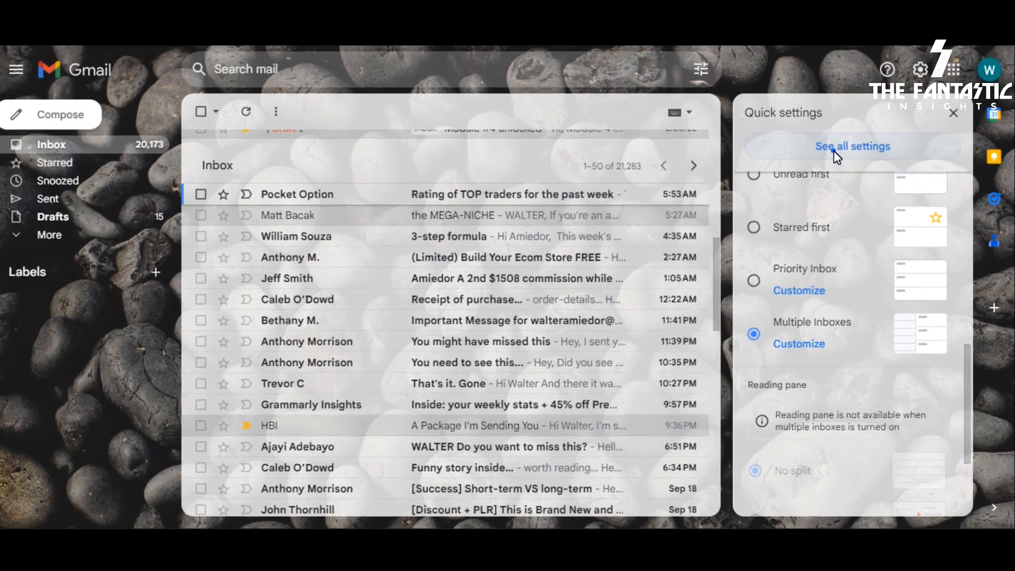
left_click(677, 188)
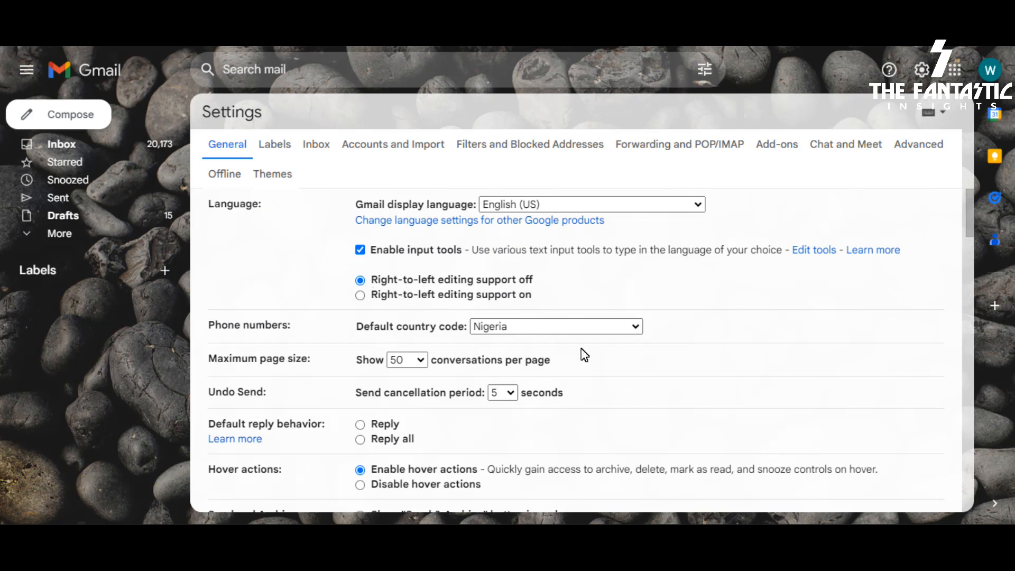
Set the Undo Send cancellation period to 10 seconds in the general settings.
scroll(581, 357, "down", 2)
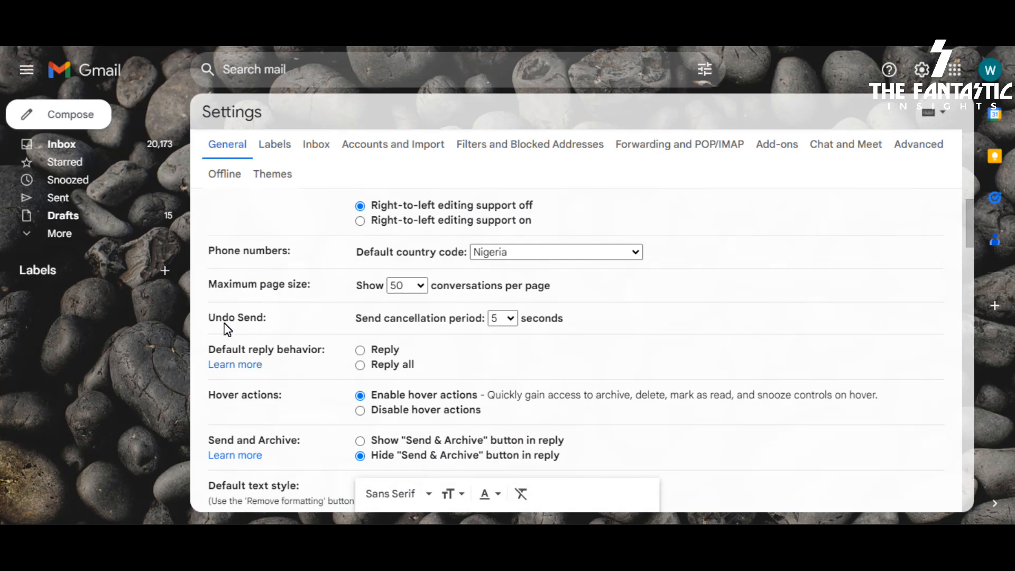
left_click(510, 319)
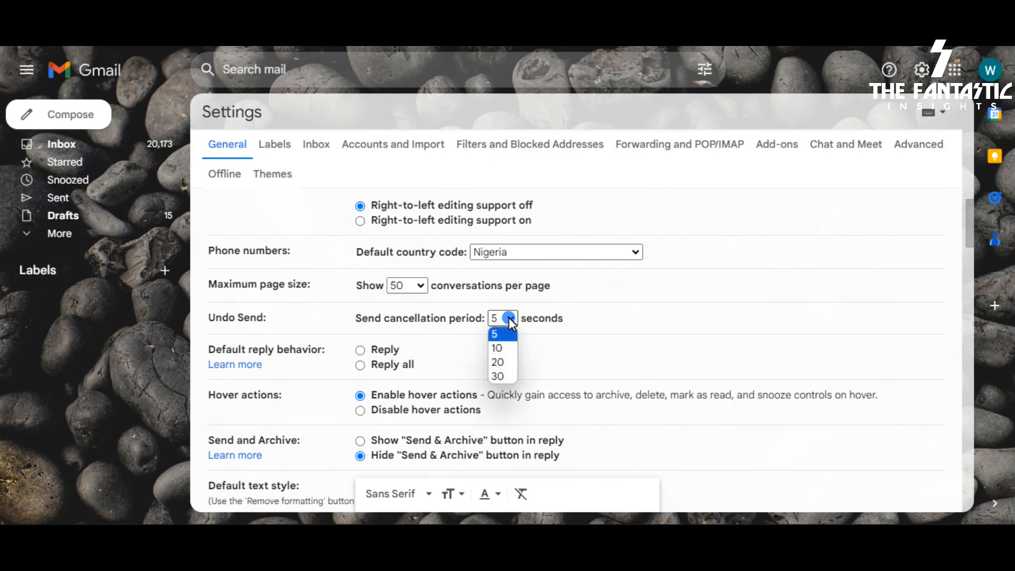
left_click(501, 349)
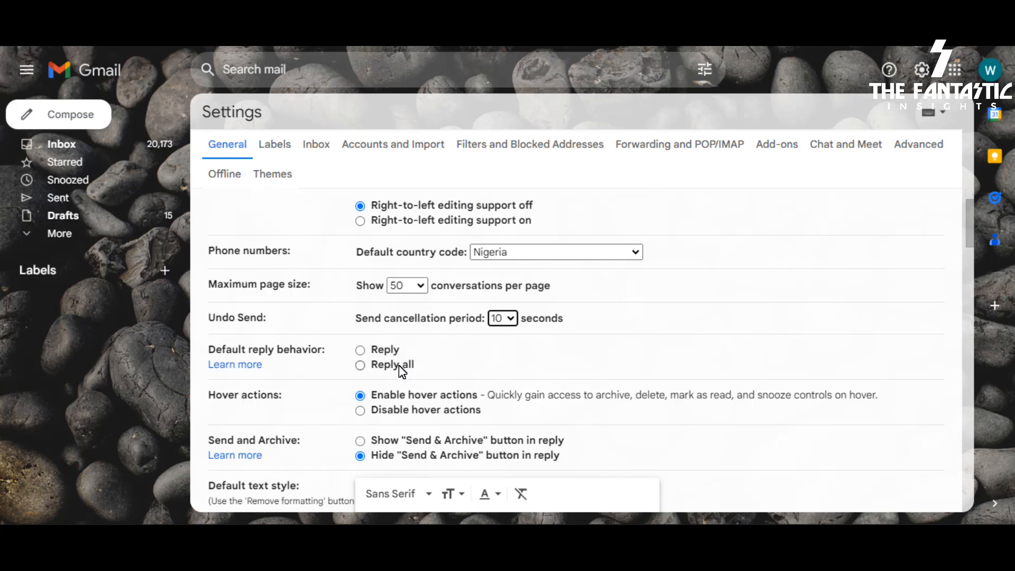
Set the default reply behavior to Reply and show the "Send & Archive" button in replies.
left_click(361, 350)
scroll(418, 364, "down", 2)
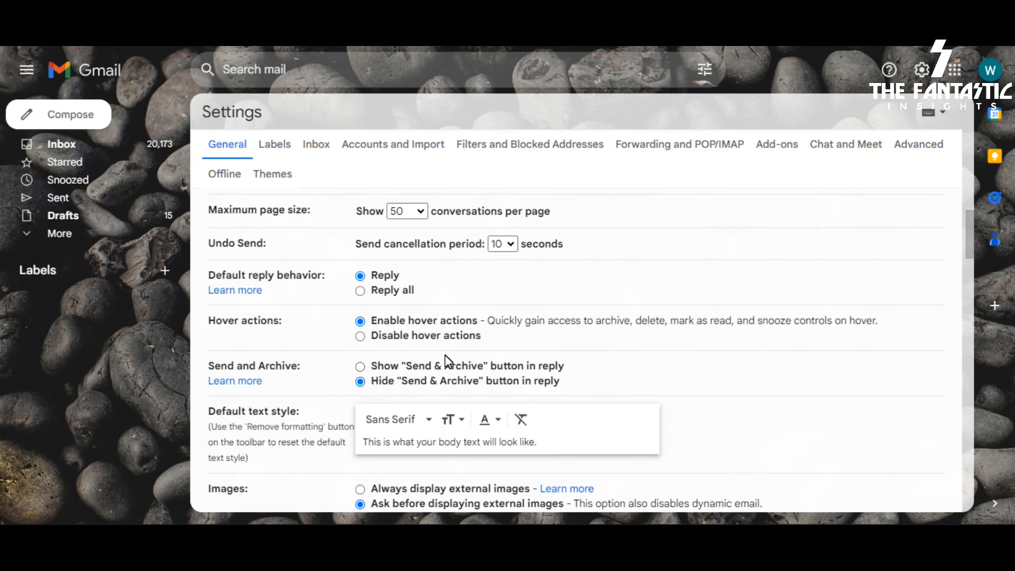
scroll(446, 355, "down", 1)
left_click(361, 292)
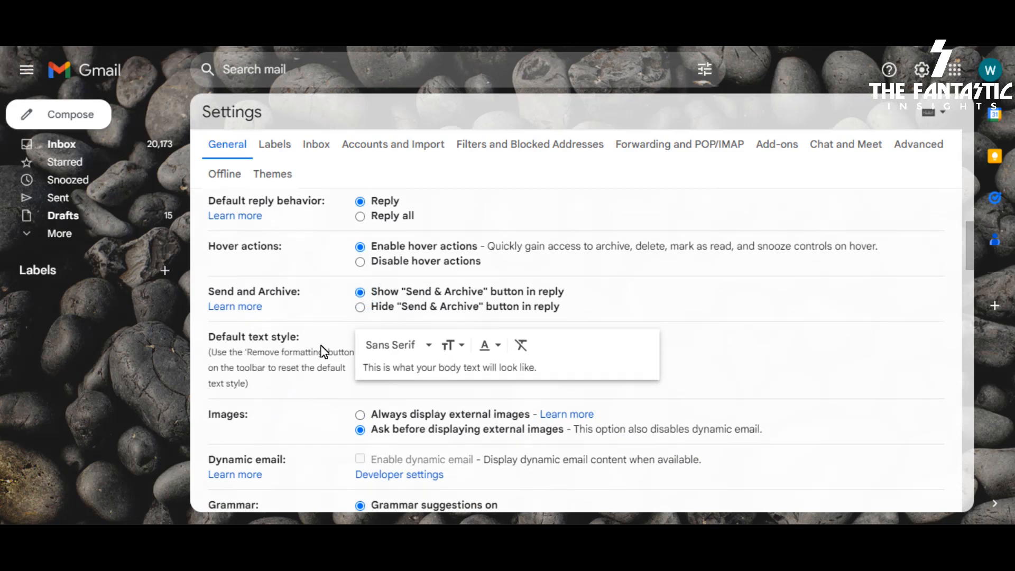
Set the default text style's font to Comic Sans MS and close the font list.
left_click(424, 348)
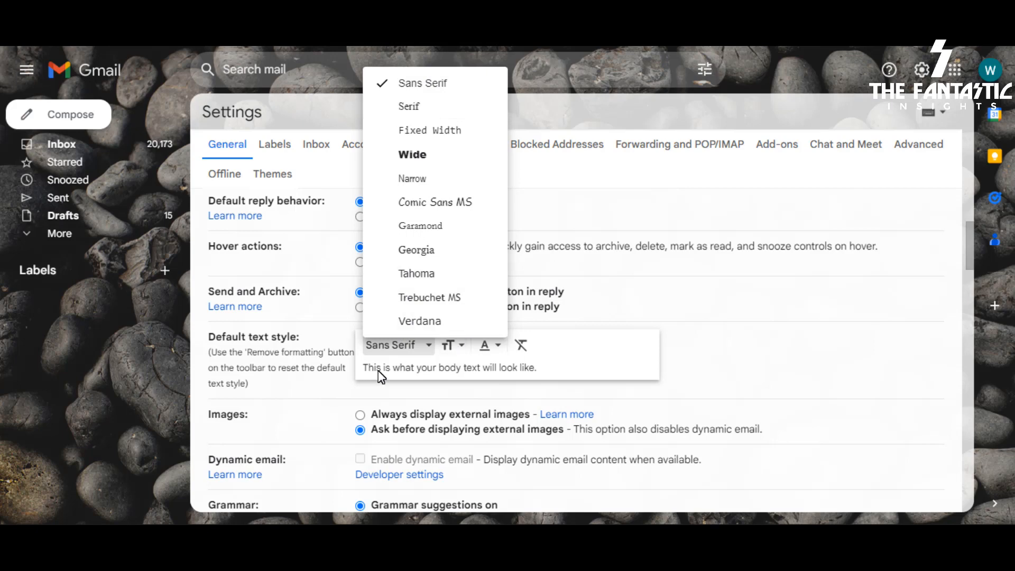
left_click(463, 207)
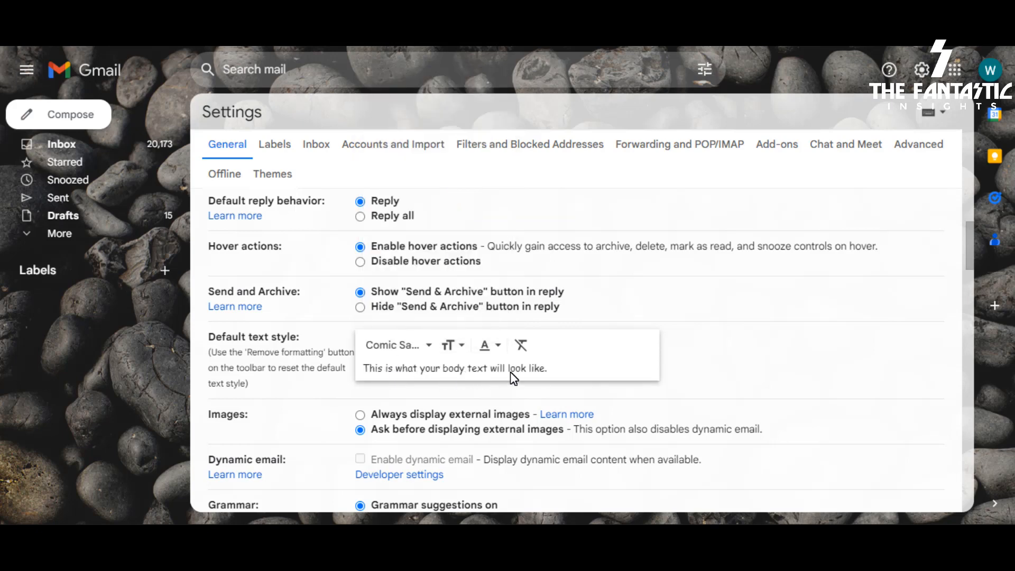
left_click(426, 346)
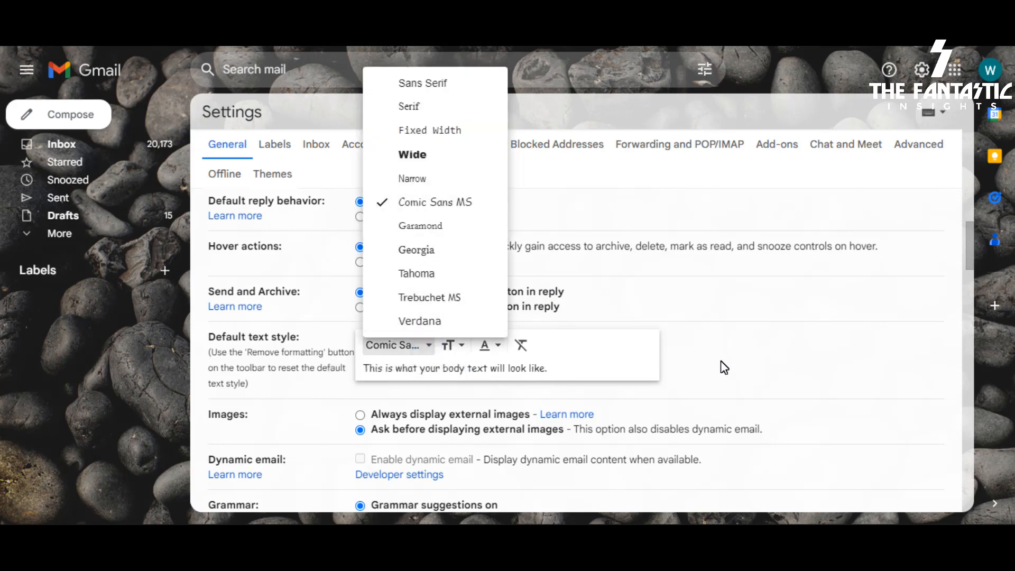
left_click(727, 349)
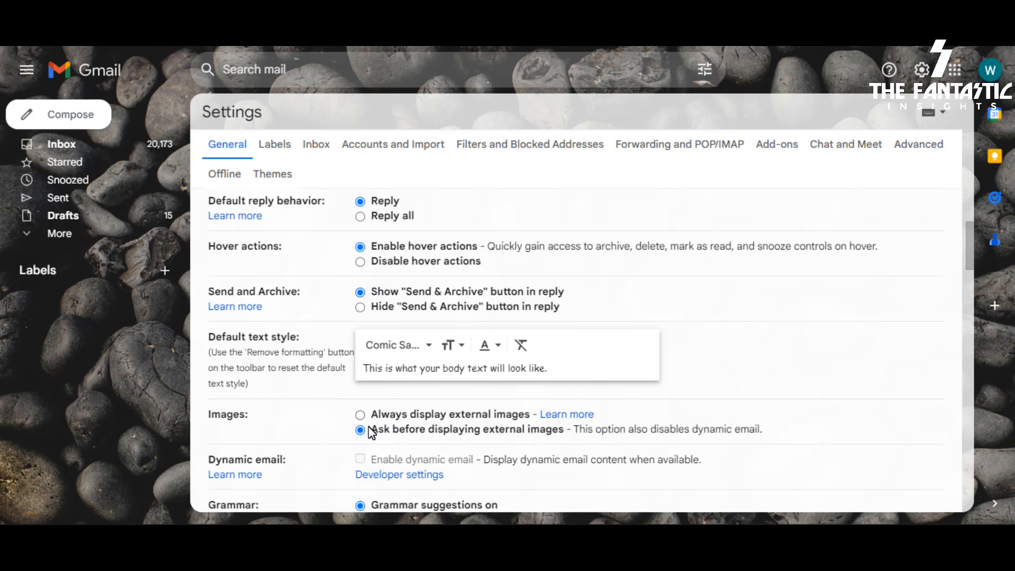
Review the general settings from Images to Smart features, including the timing choices for marking a conversation as read.
scroll(371, 433, "down", 3)
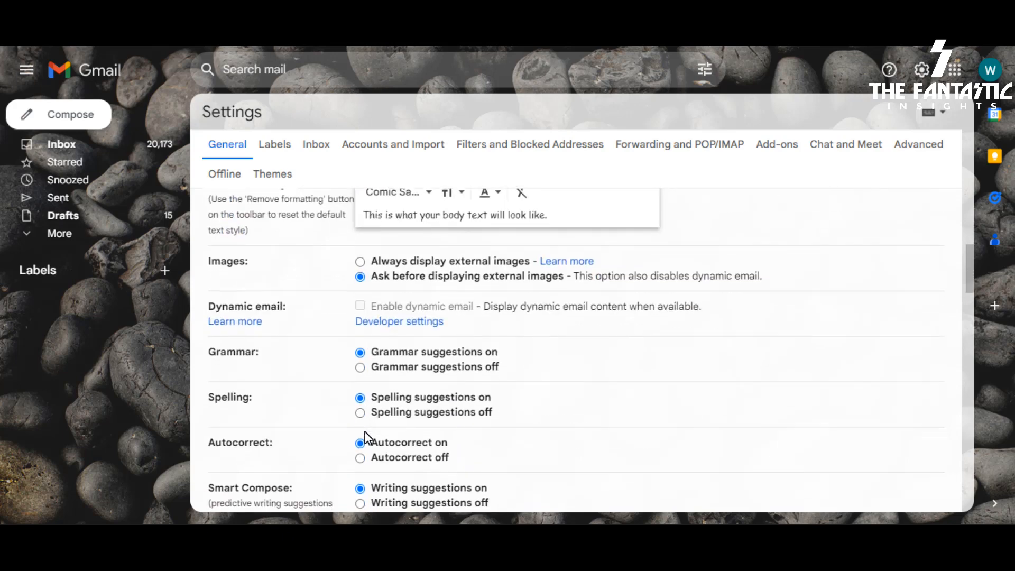
scroll(364, 418, "down", 1)
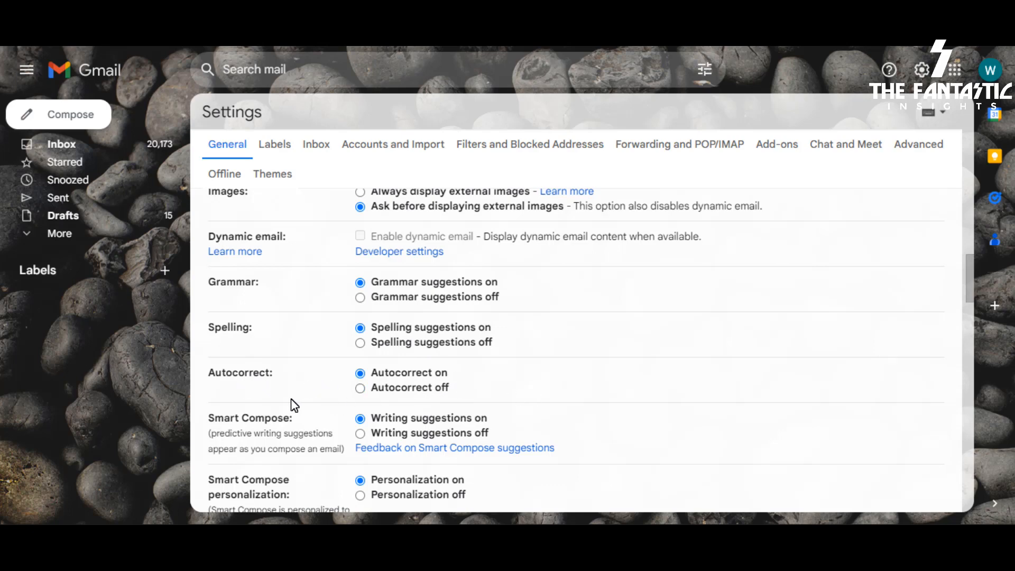
scroll(290, 404, "down", 3)
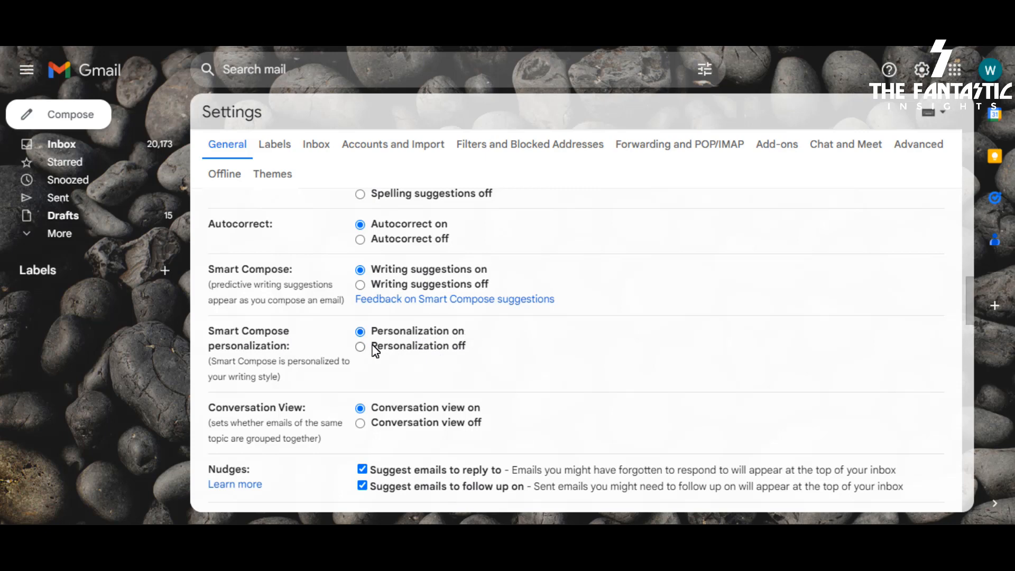
scroll(303, 420, "down", 3)
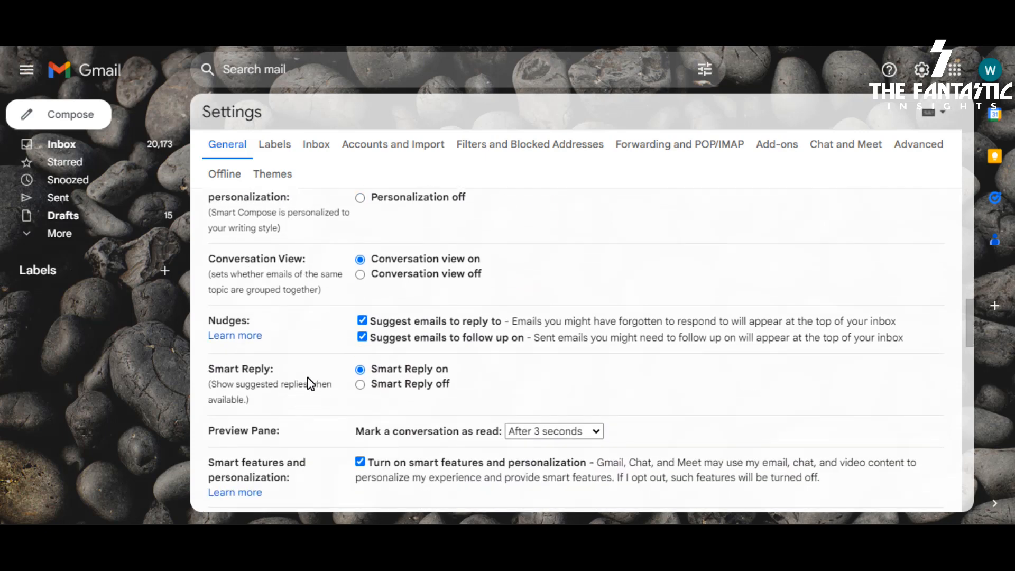
scroll(350, 342, "down", 2)
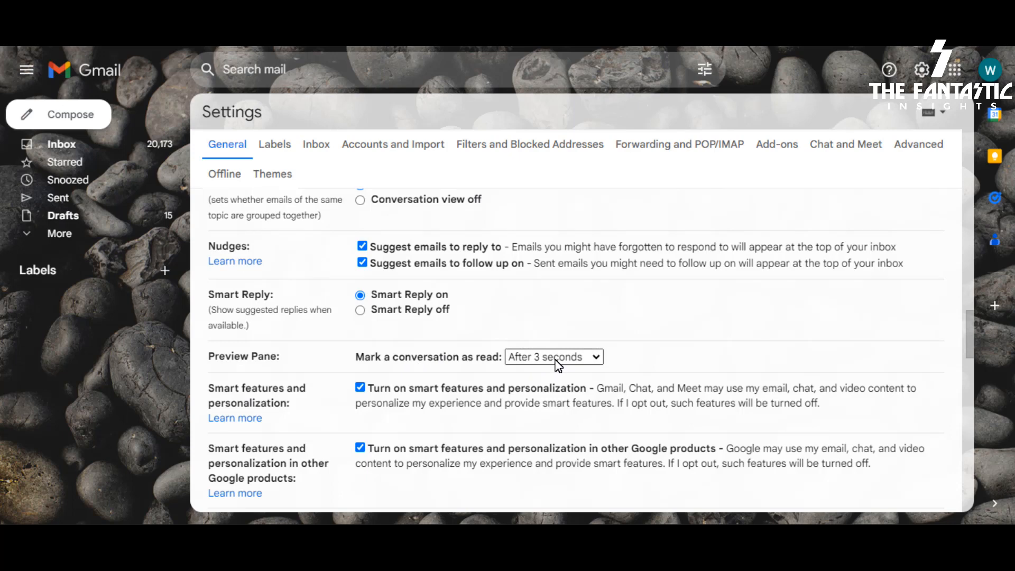
left_click(585, 358)
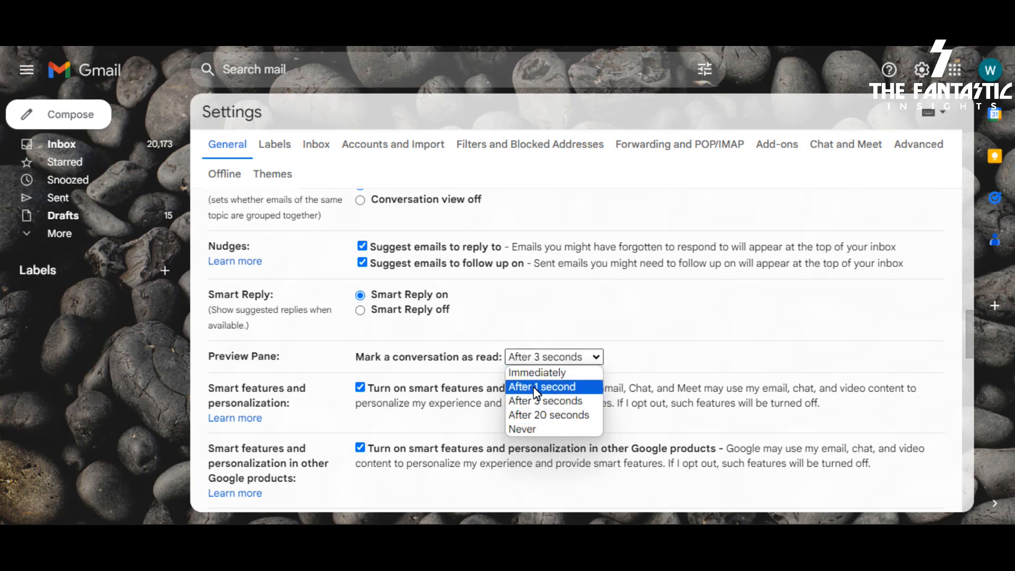
left_click(621, 344)
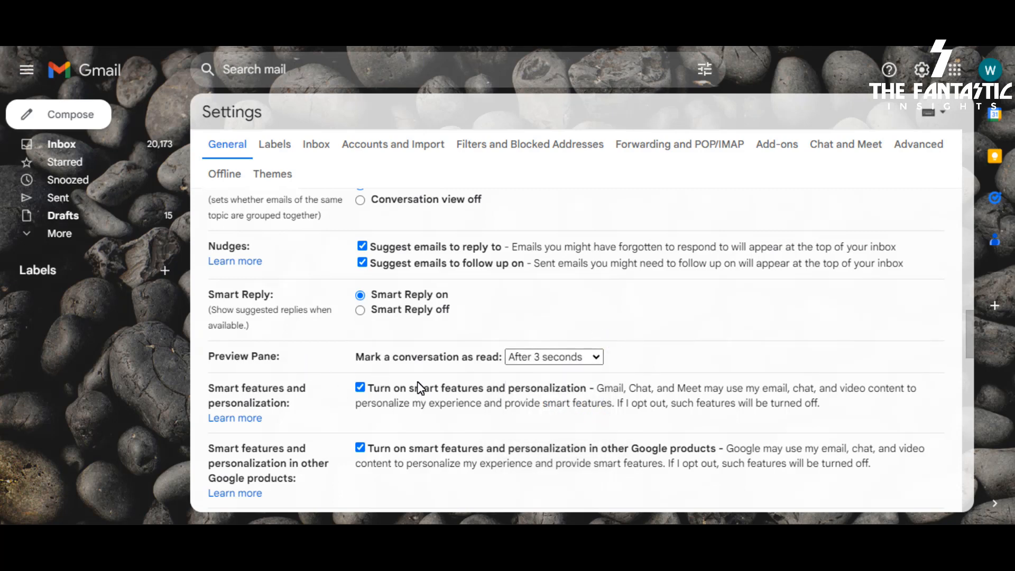
Switch keyboard shortcuts off and back on in the general settings.
scroll(415, 387, "down", 2)
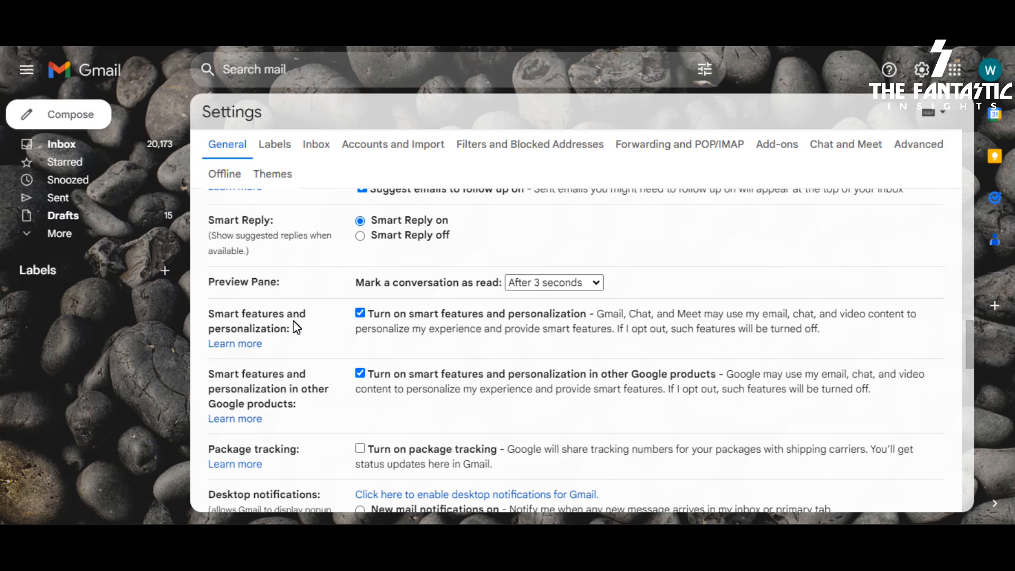
scroll(304, 336, "down", 2)
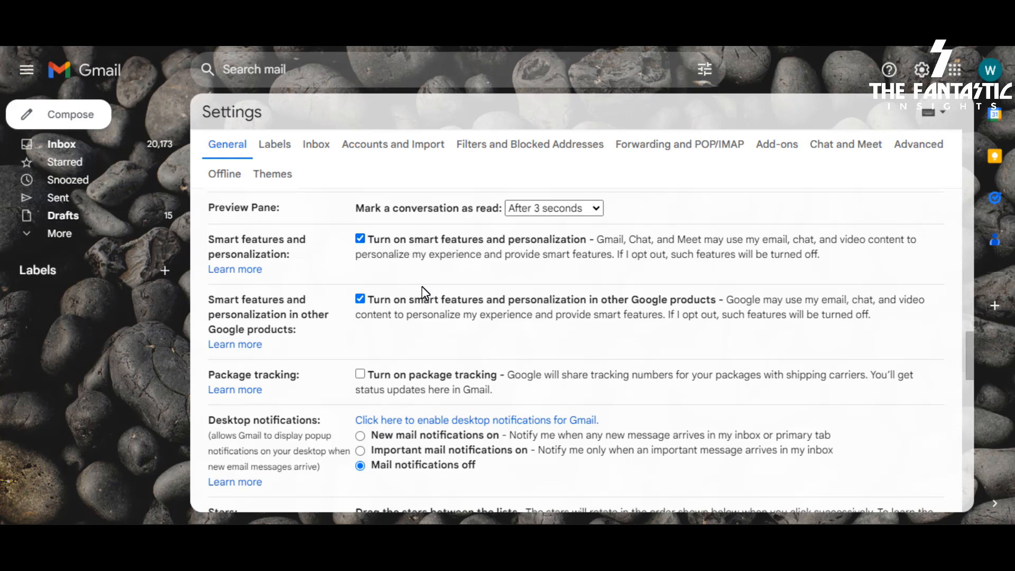
scroll(418, 291, "down", 2)
scroll(418, 291, "down", 5)
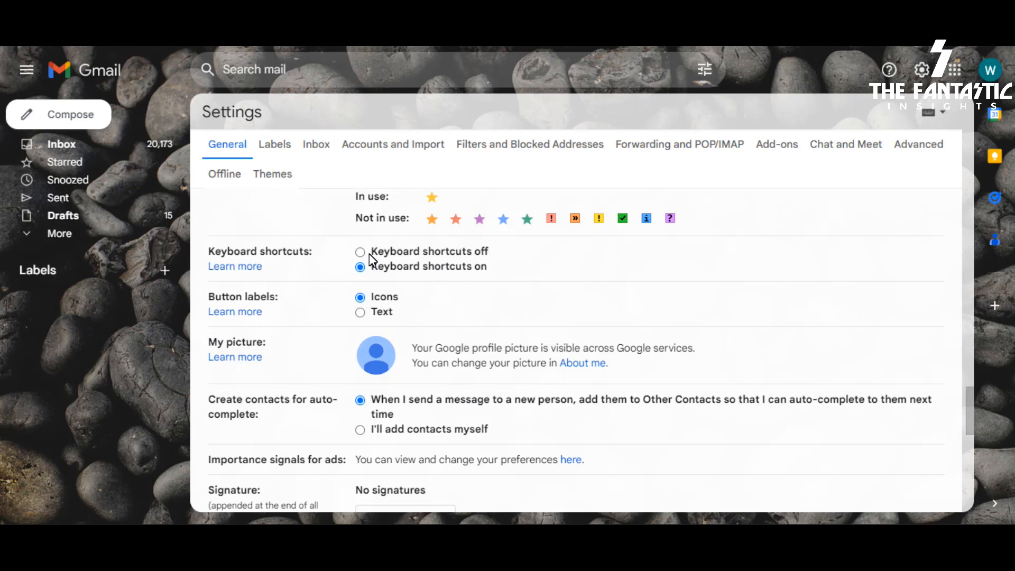
left_click(361, 252)
left_click(364, 266)
Create a signature named with the account holder's full name and set its text font to Comic Sans MS.
scroll(434, 460, "down", 2)
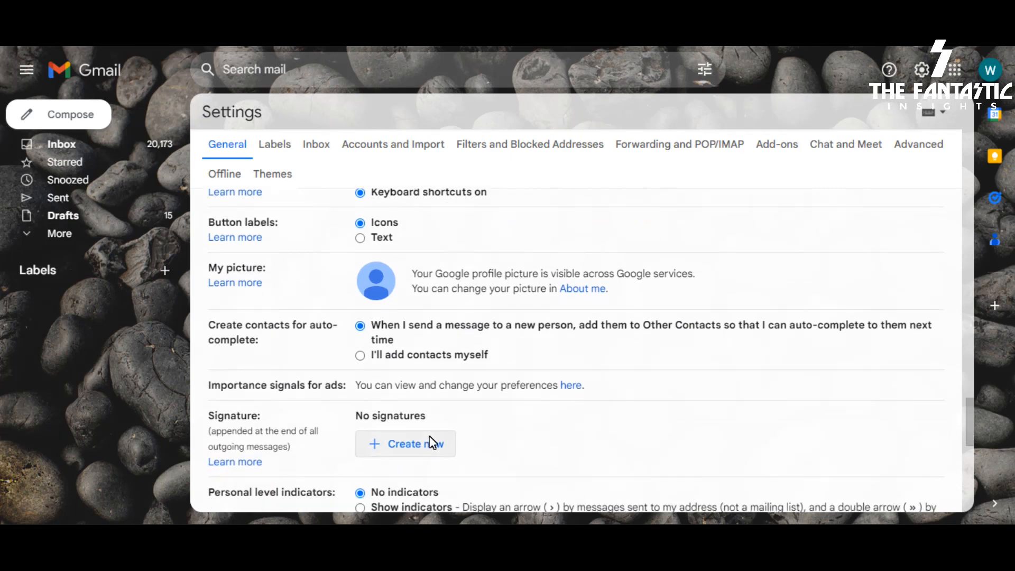
scroll(351, 401, "down", 3)
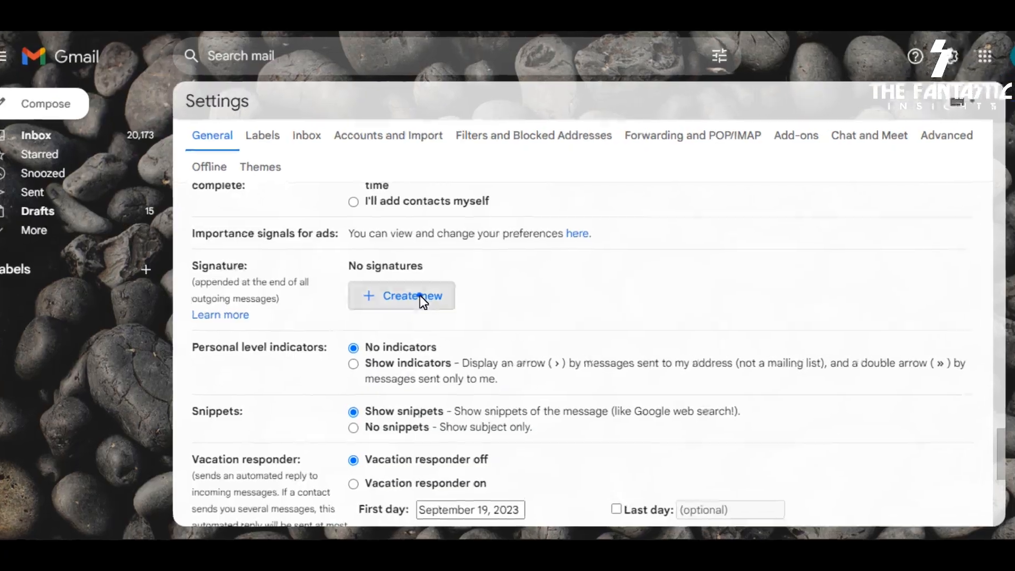
left_click(423, 297)
left_click(415, 279)
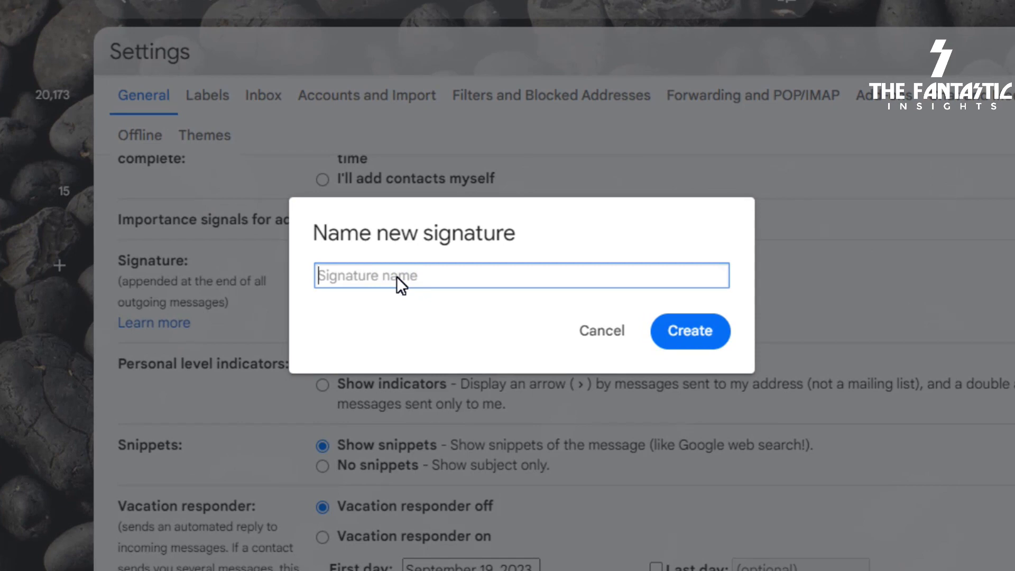
type("WALTER AM")
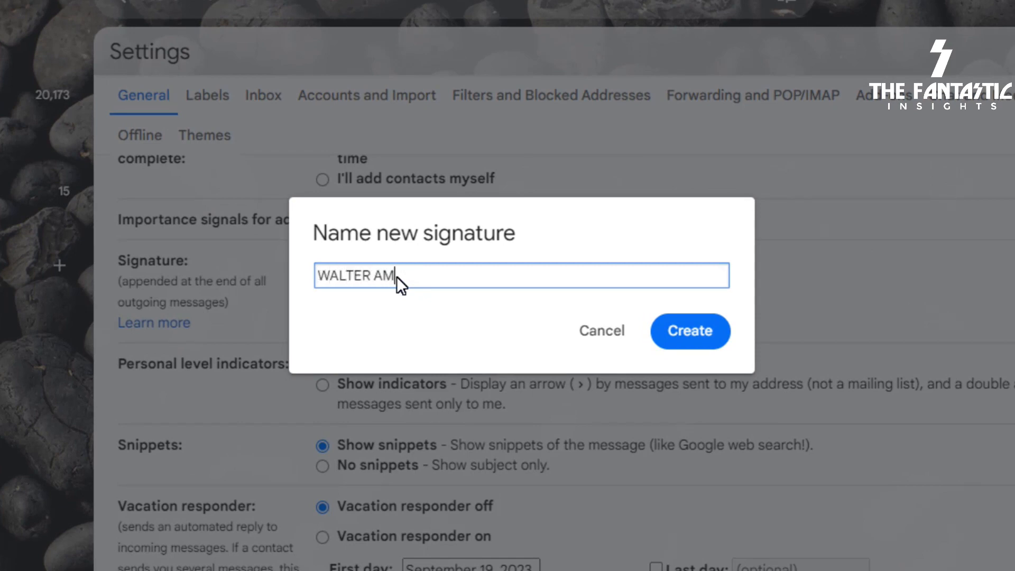
type("IEDOR")
left_click(690, 330)
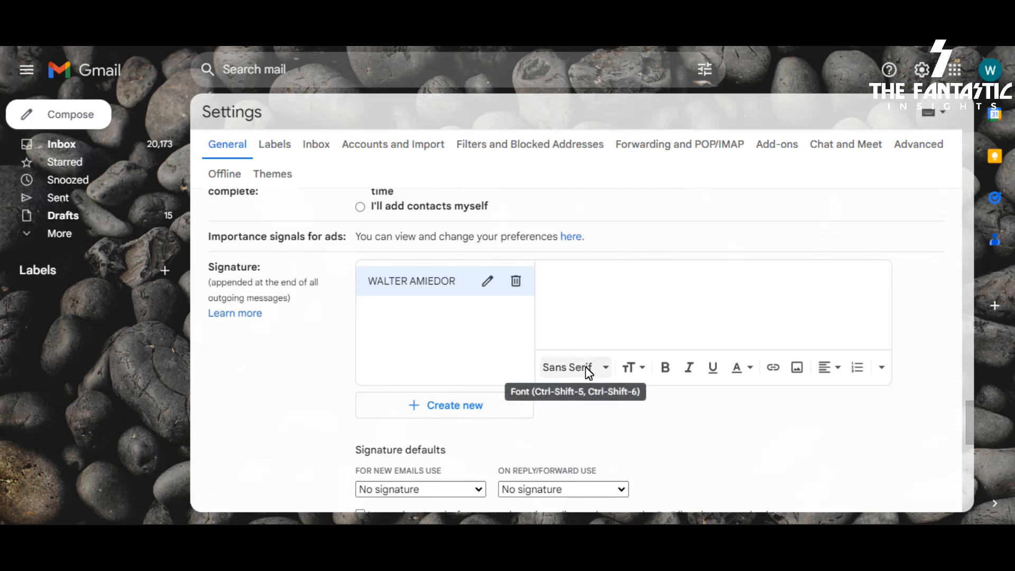
left_click(574, 370)
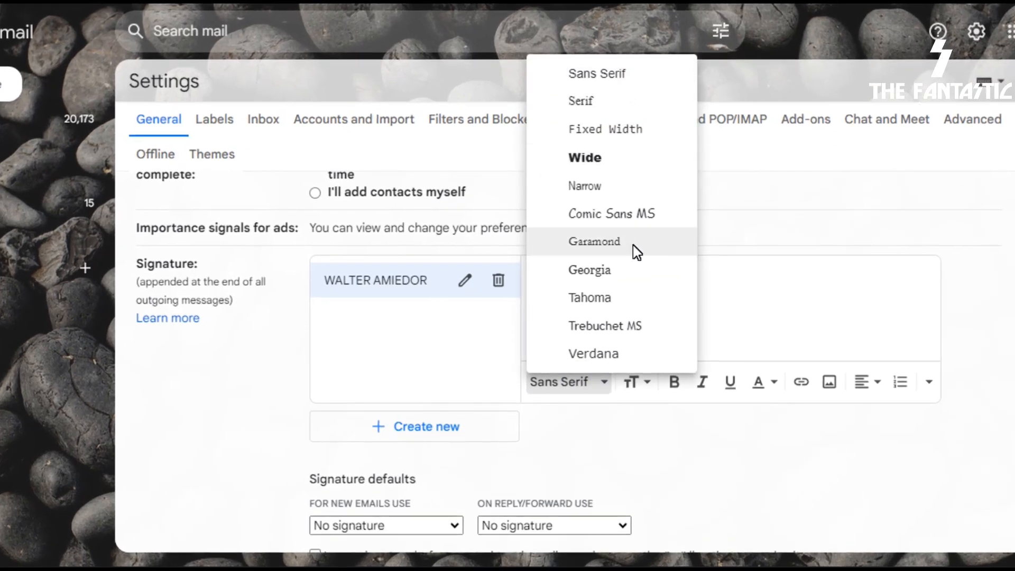
left_click(608, 217)
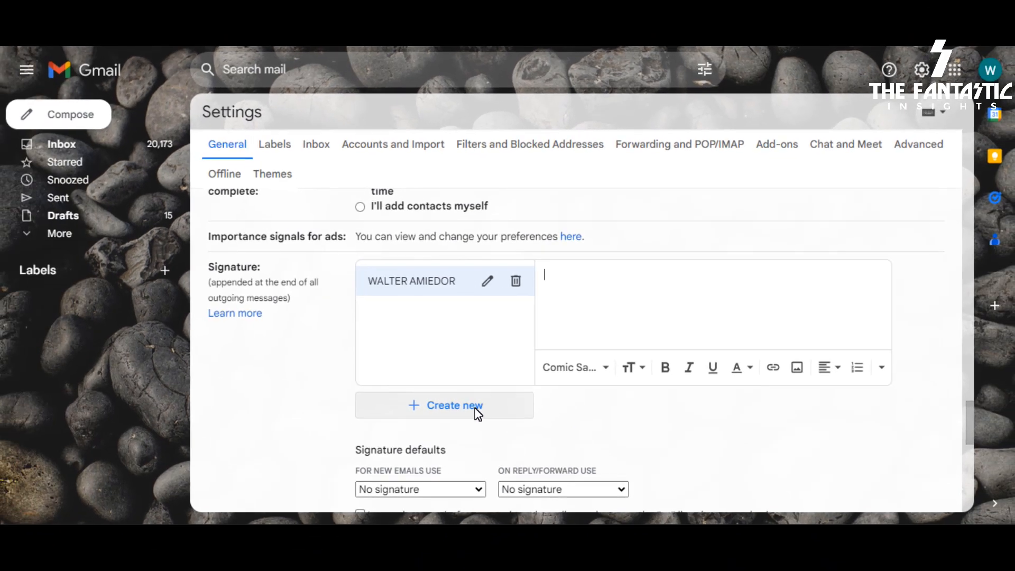
Create a second signature named with the account holder's first initial and surname.
scroll(566, 400, "down", 2)
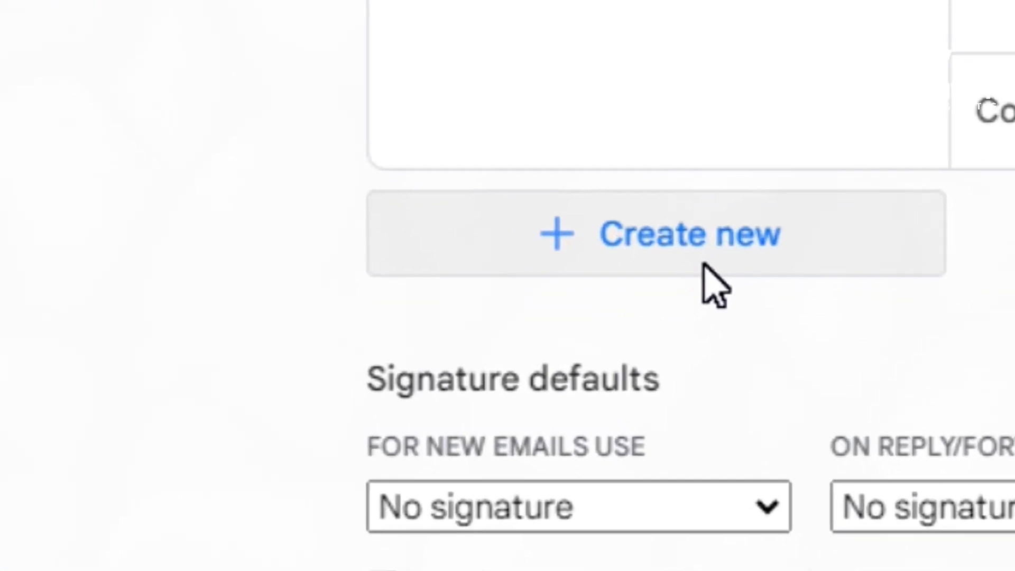
left_click(520, 321)
left_click(537, 222)
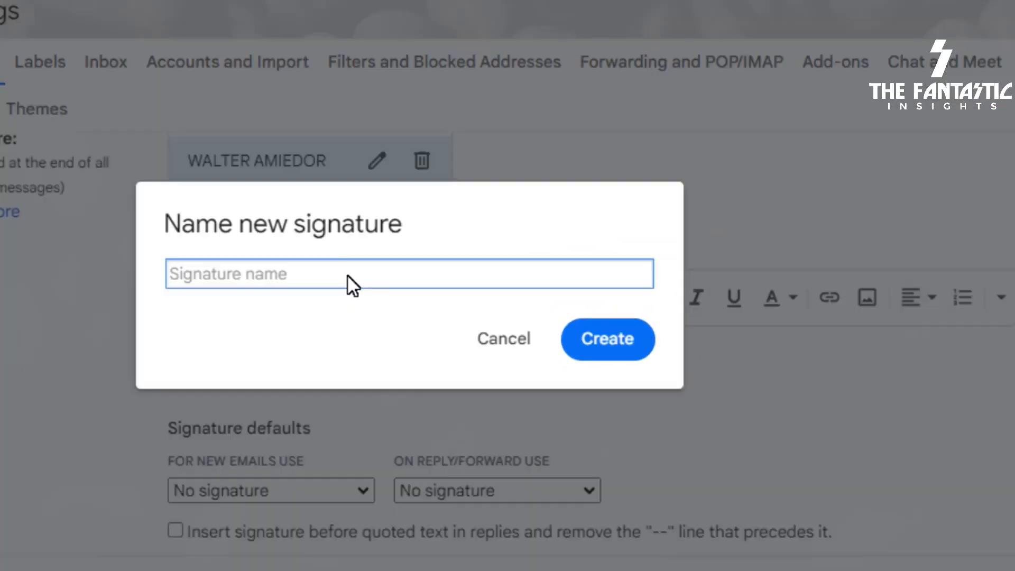
type("W")
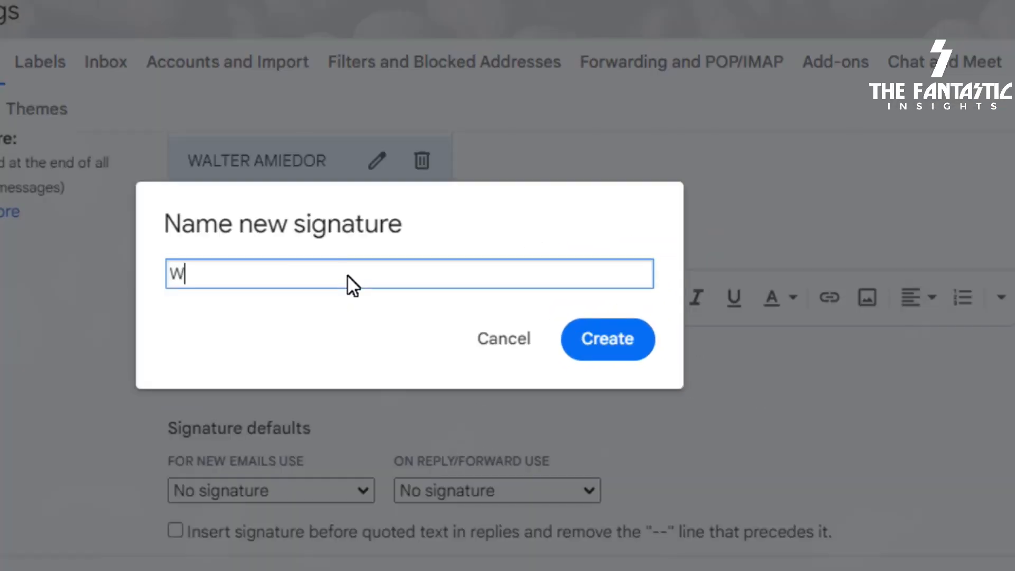
type(".AMIEDOR")
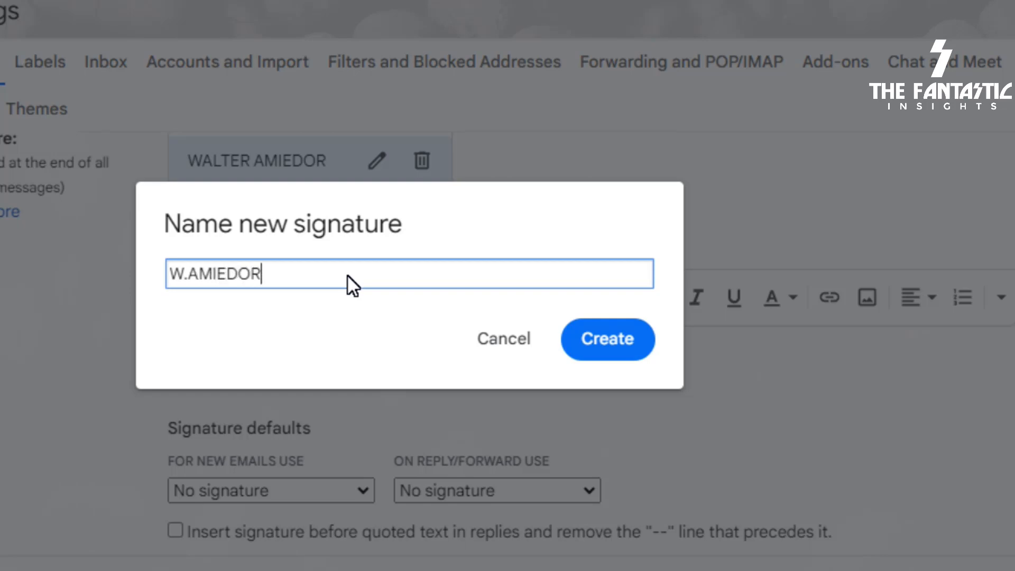
left_click(634, 332)
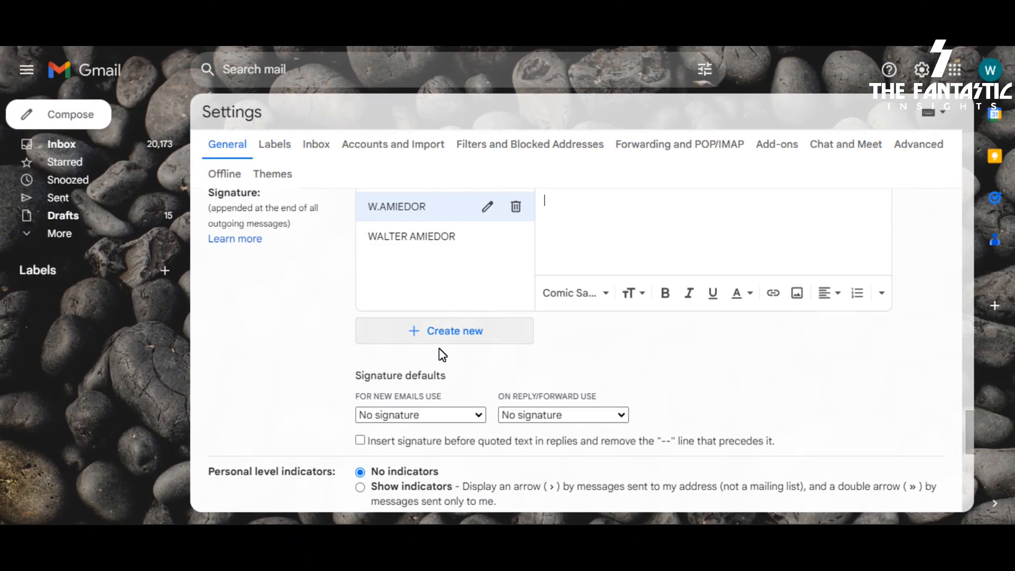
Create a third signature named "MR. FANTASTIC".
left_click(423, 338)
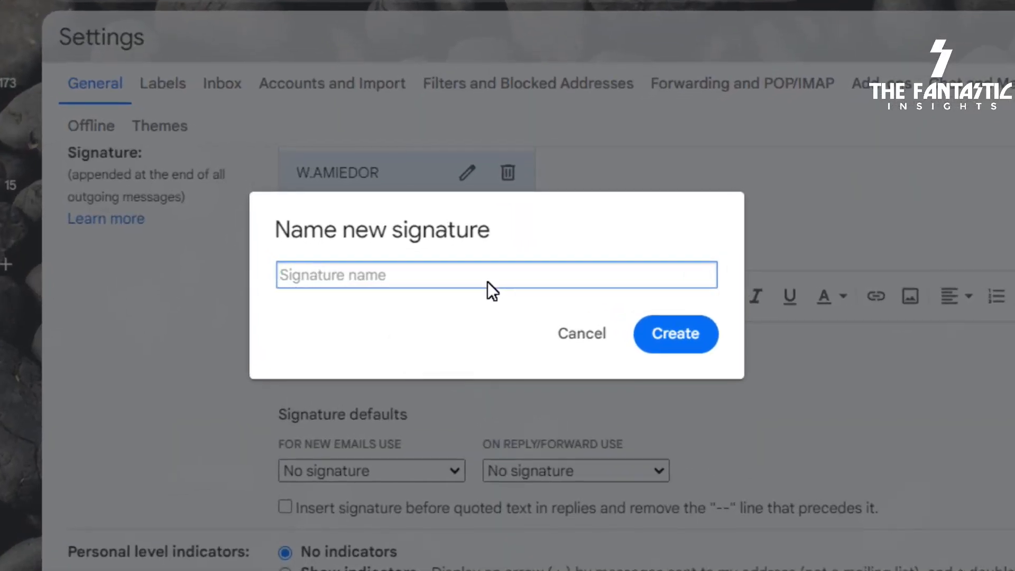
type("MR. ")
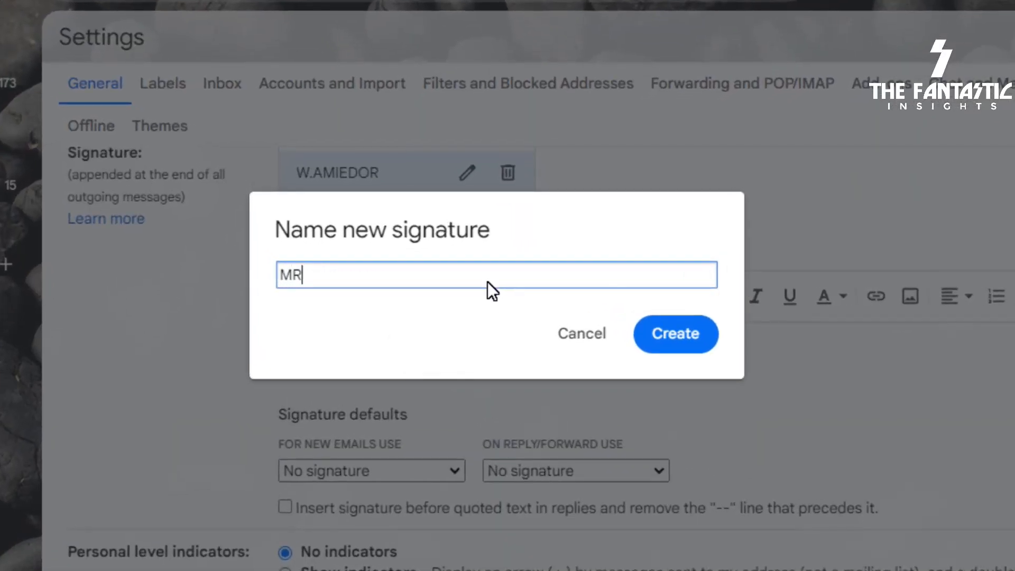
type("FANTASTIC")
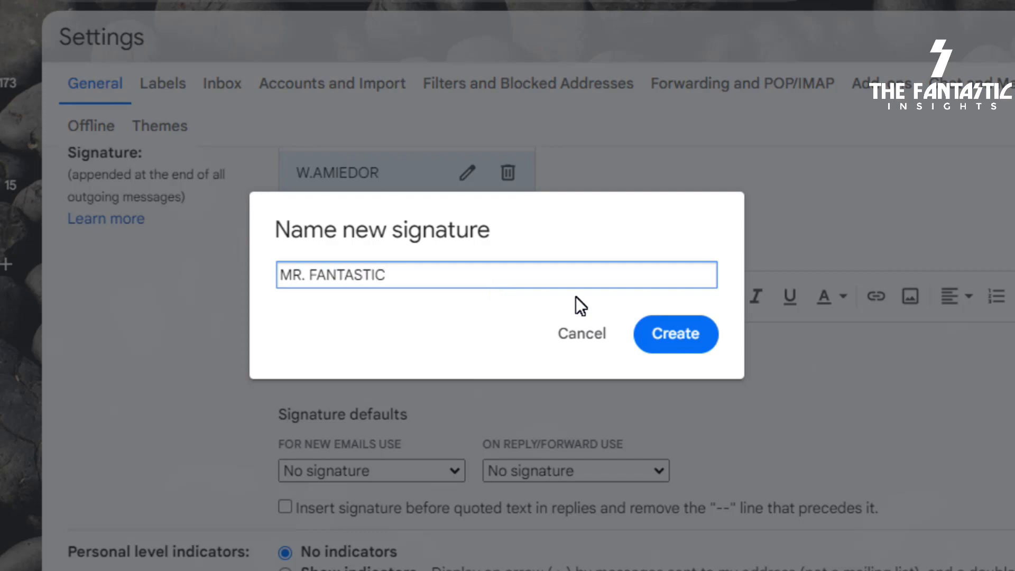
left_click(675, 334)
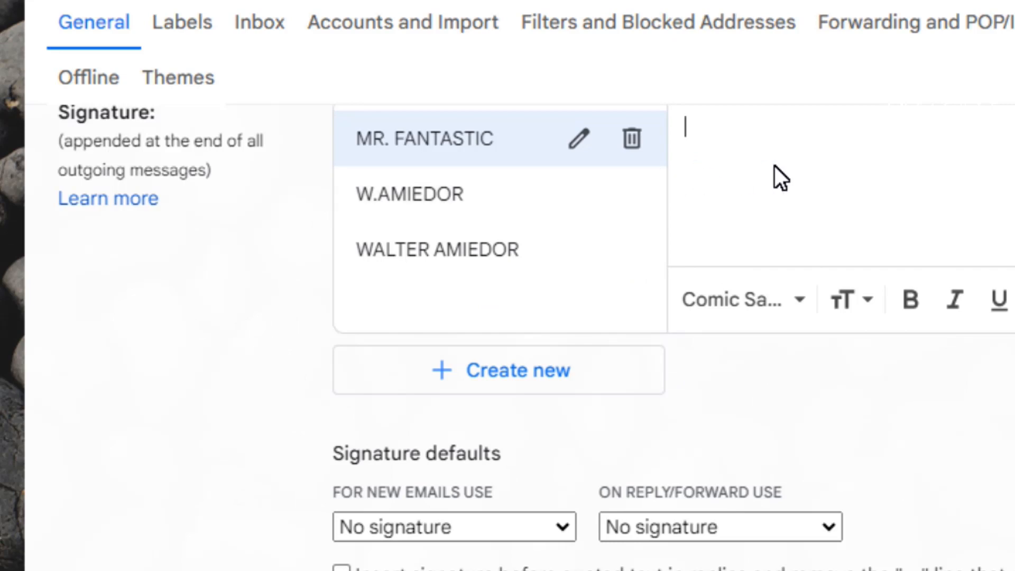
type("RDFD")
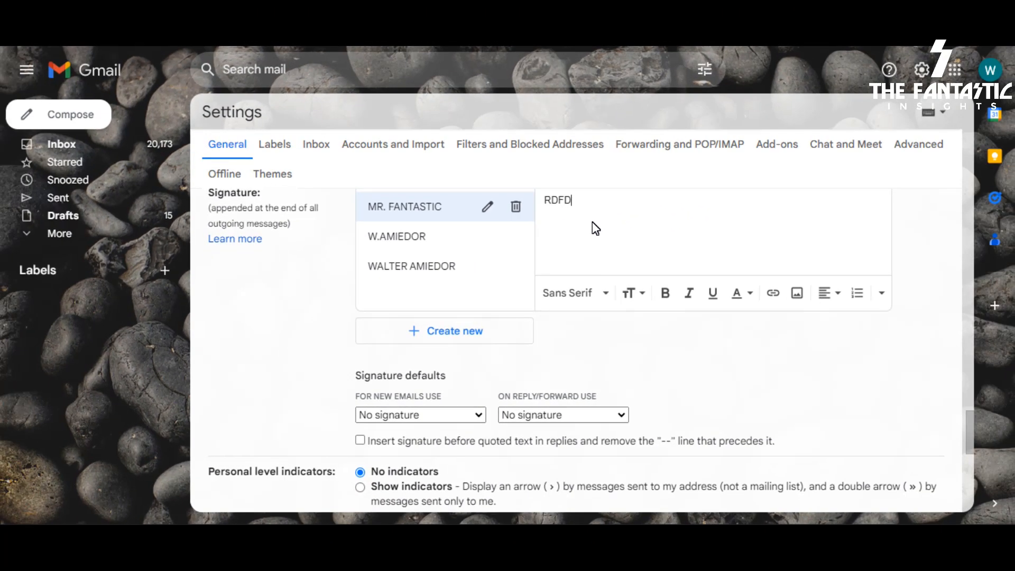
key("BackSpace")
key("BackSpace")
key("BackSpace")
key("BackSpace")
type("DFDFD FDFDFDF")
key("BackSpace")
key("BackSpace")
key("BackSpace")
key("BackSpace")
key("BackSpace")
key("BackSpace")
key("BackSpace")
key("BackSpace")
key("BackSpace")
key("BackSpace")
key("BackSpace")
key("BackSpace")
key("BackSpace")
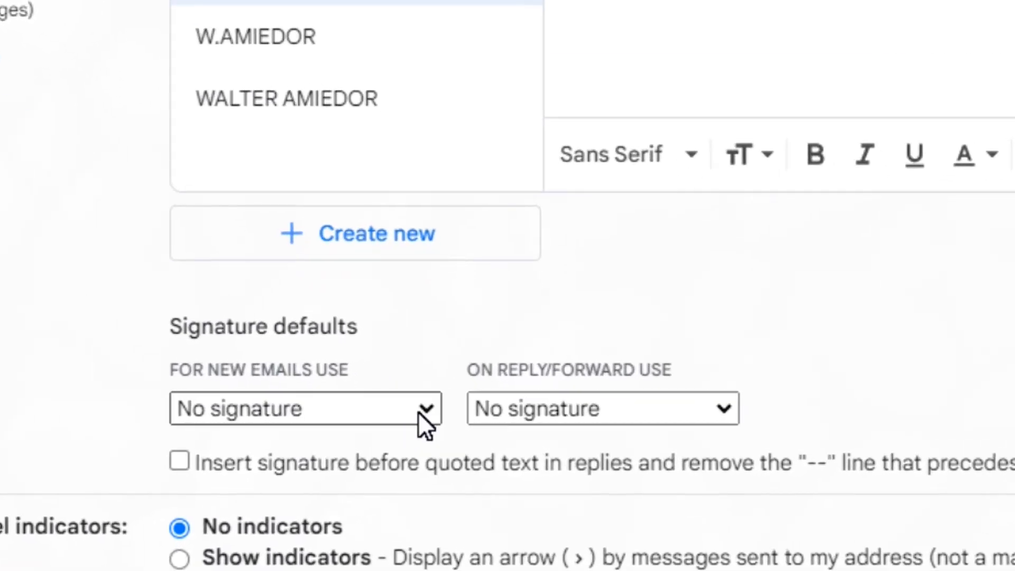
Set the signature defaults for new emails and for reply/forward to the signature with the account holder's full name.
left_click(419, 413)
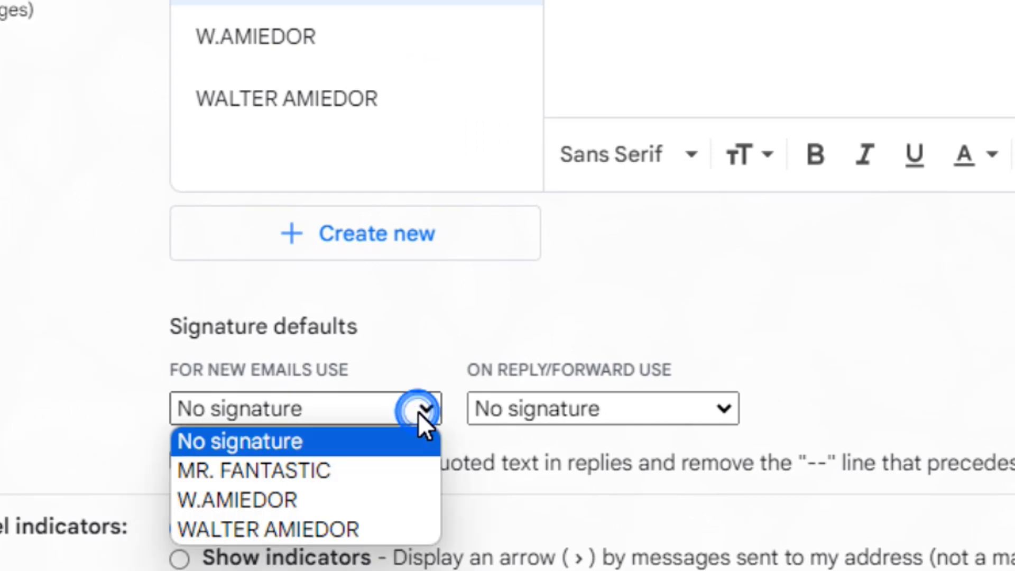
left_click(316, 531)
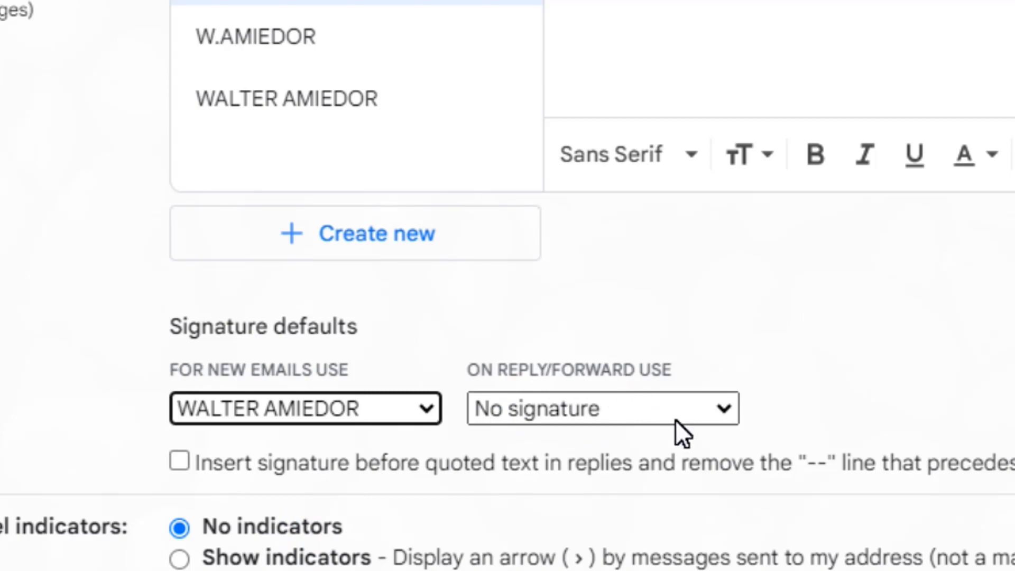
left_click(716, 415)
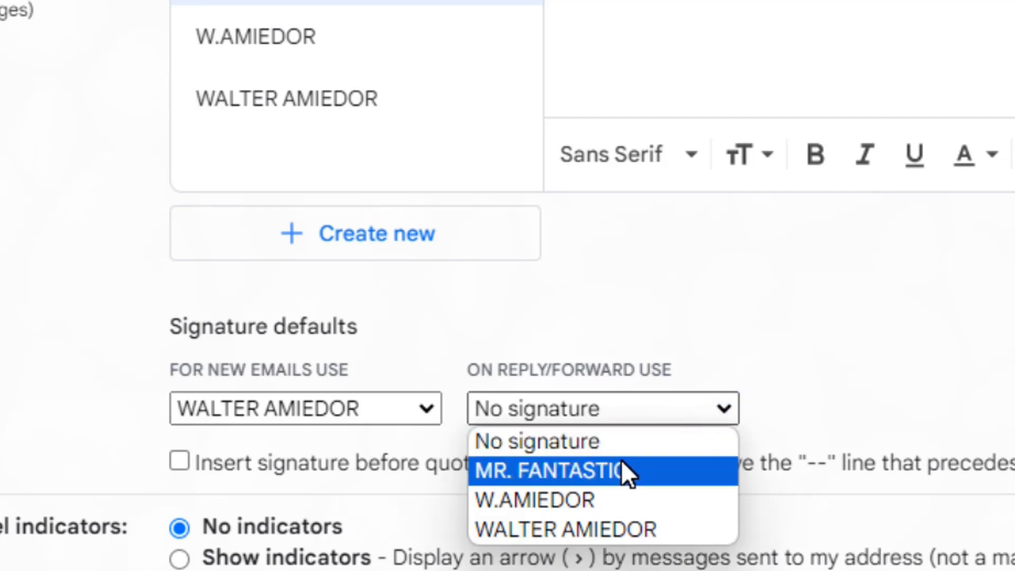
left_click(605, 529)
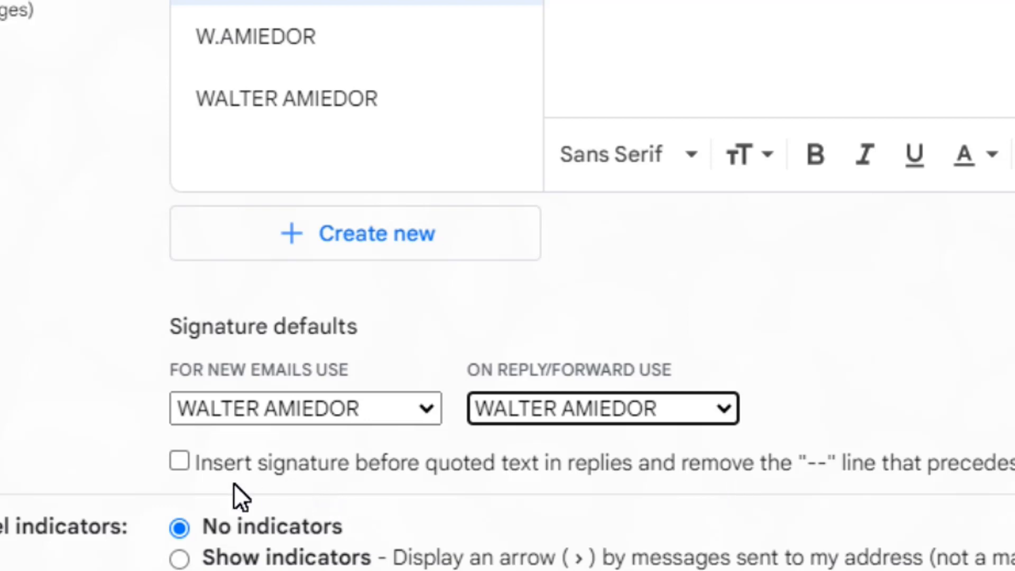
Turn on the vacation responder and go to its subject field.
scroll(512, 465, "down", 5)
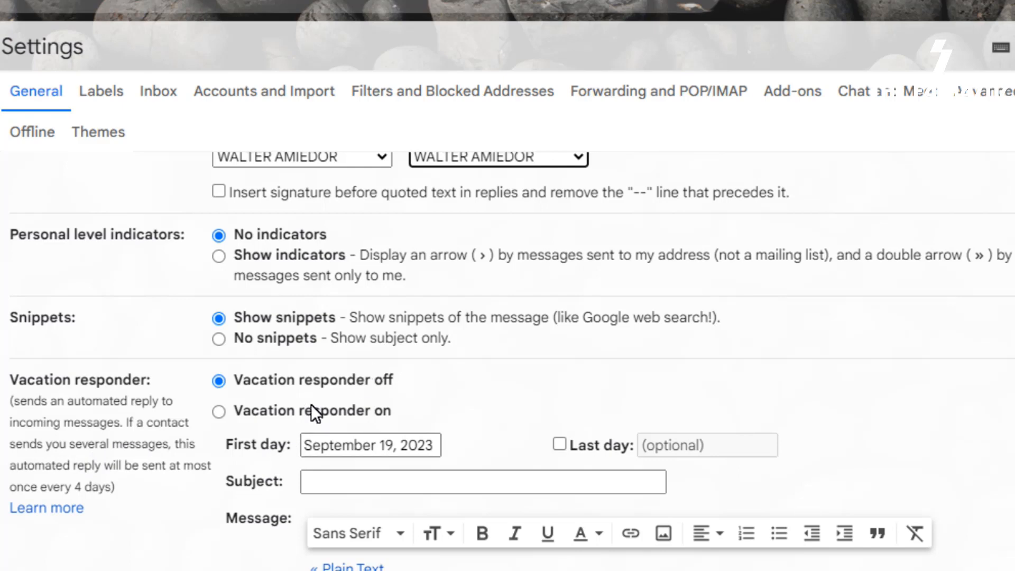
left_click(219, 412)
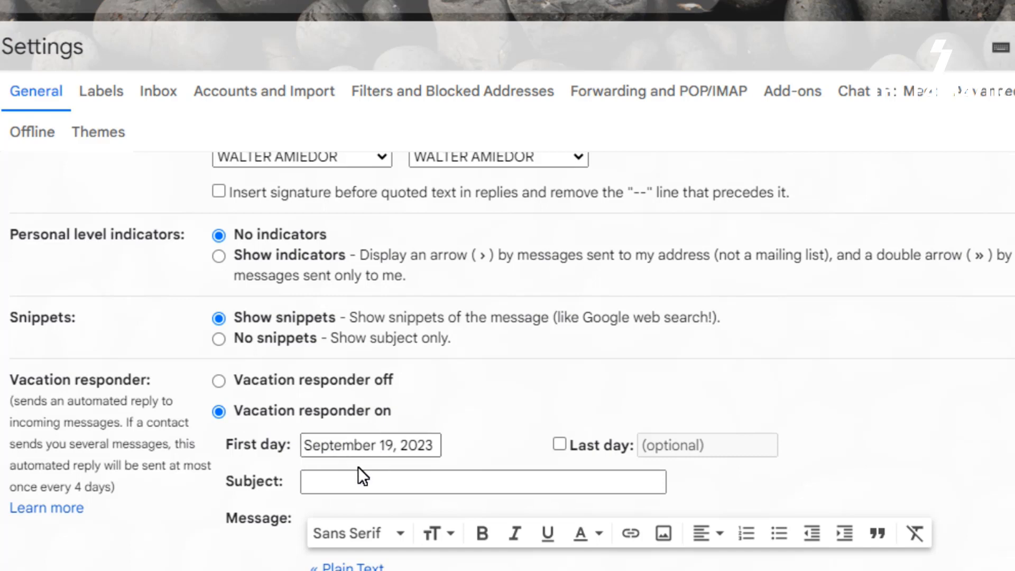
scroll(357, 467, "down", 4)
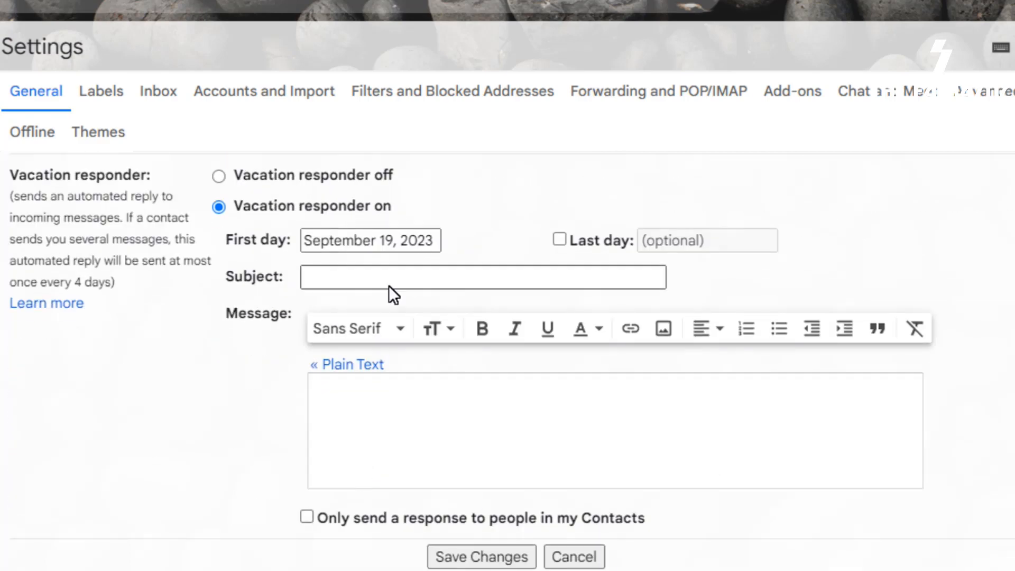
left_click(320, 280)
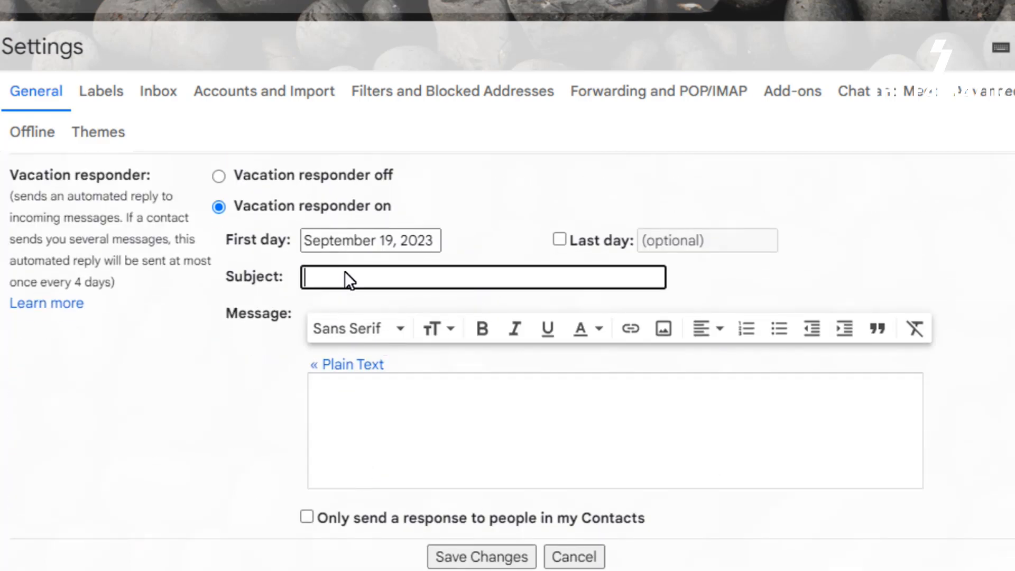
left_click(401, 324)
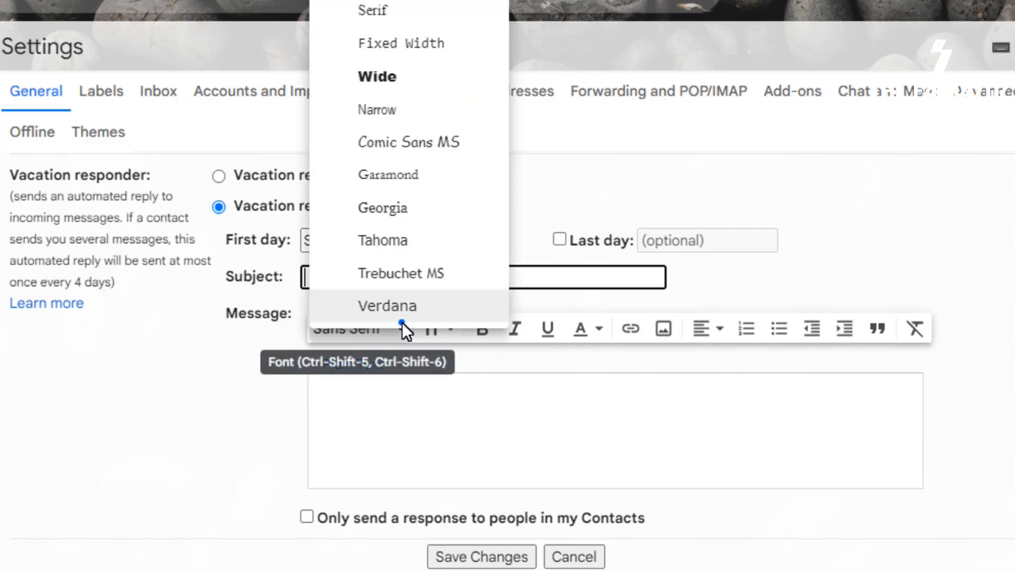
left_click(418, 144)
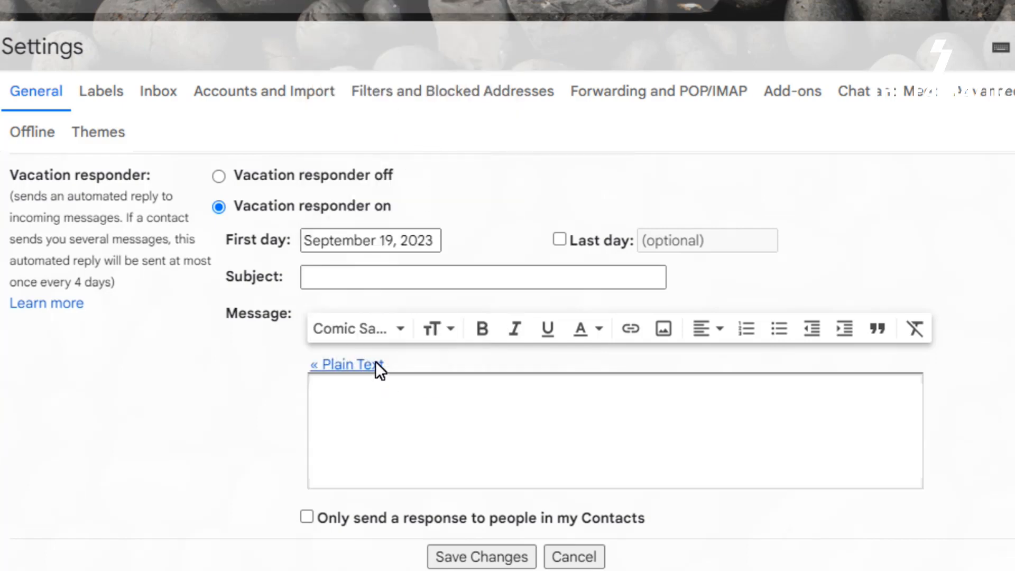
left_click(381, 324)
left_click(398, 431)
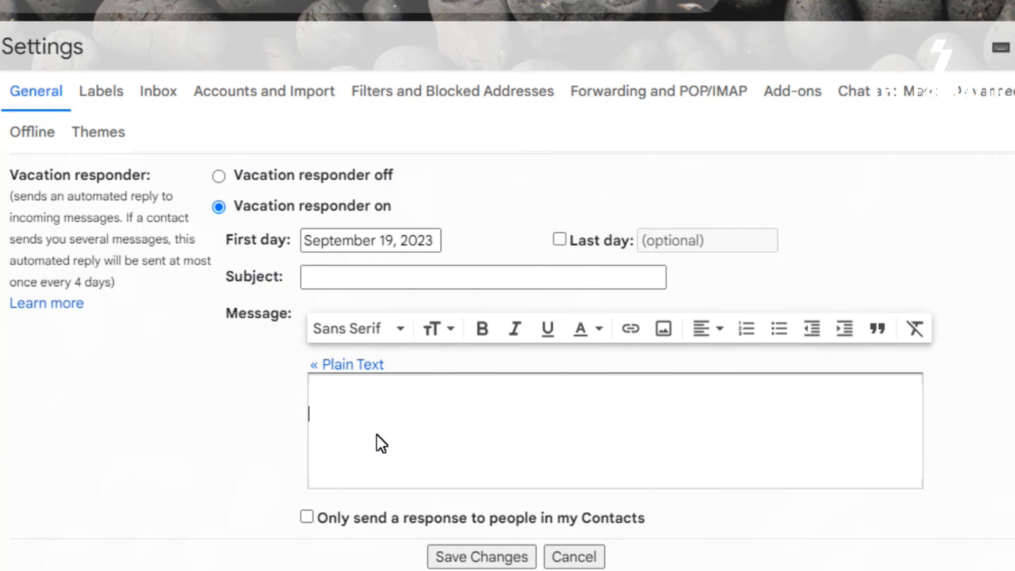
type("DFDF")
key("BackSpace")
key("BackSpace")
key("BackSpace")
key("BackSpace")
type("so")
key("BackSpace")
key("BackSpace")
key("BackSpace")
type("E")
key("BackSpace")
type("t")
key("BackSpace")
Enter "OFF ON VACATION" as the vacation responder's subject.
left_click(360, 268)
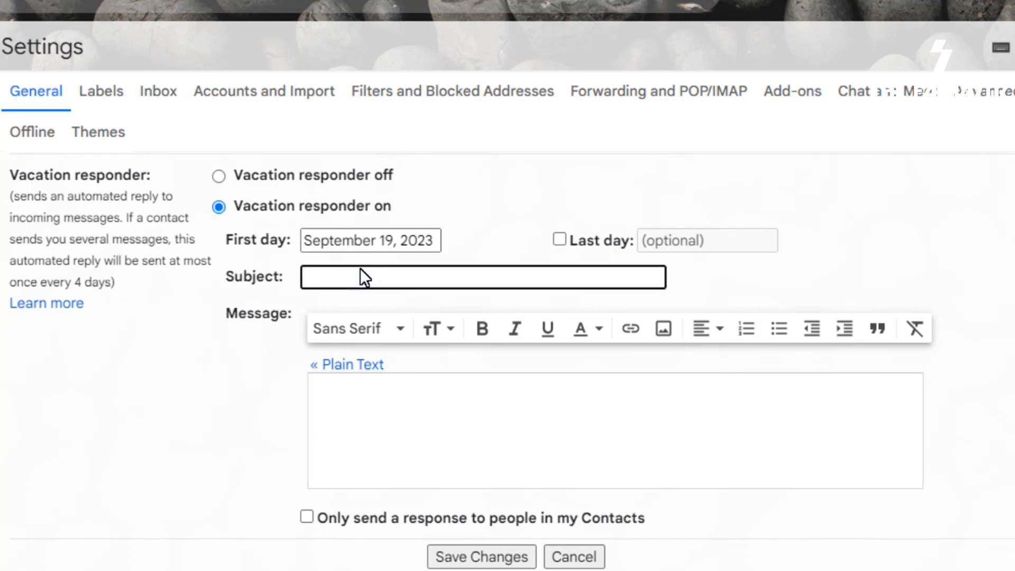
type("OFF TO VACATION")
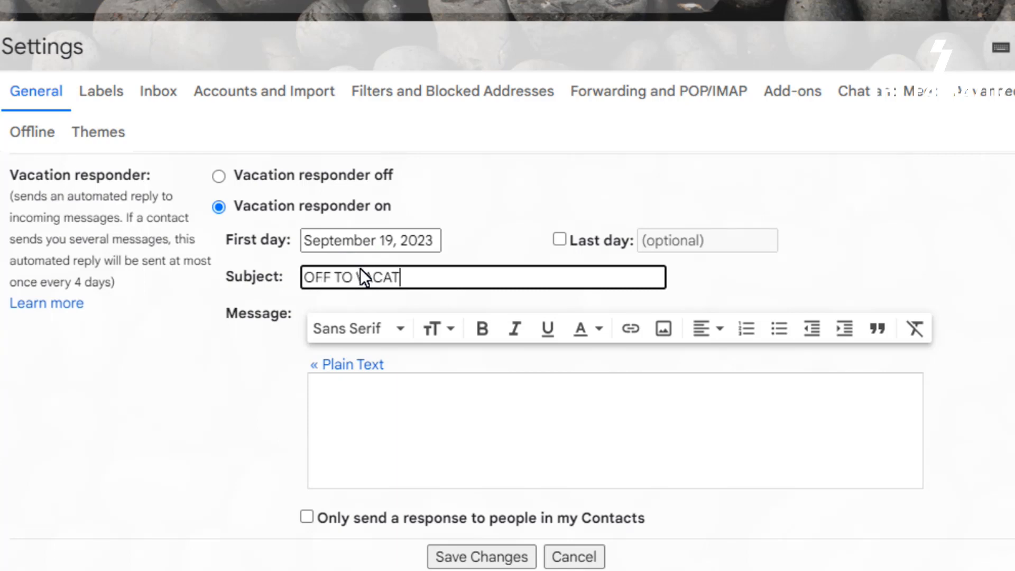
left_click(353, 270)
key("BackSpace")
key("BackSpace")
key("BackSpace")
type("ON")
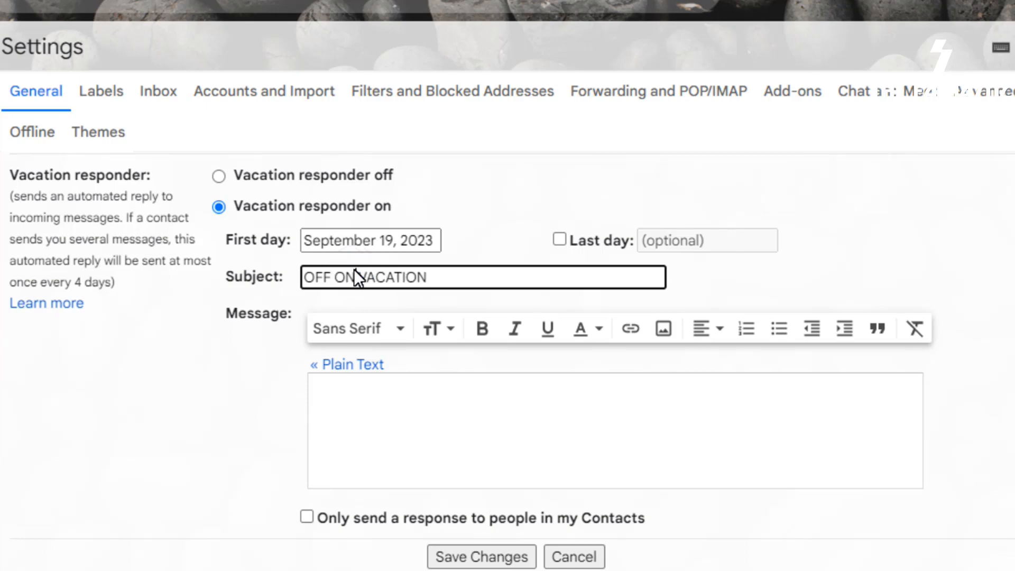
Start the vacation responder's message with the line "Thanks for your mail," followed by a blank line.
left_click(410, 396)
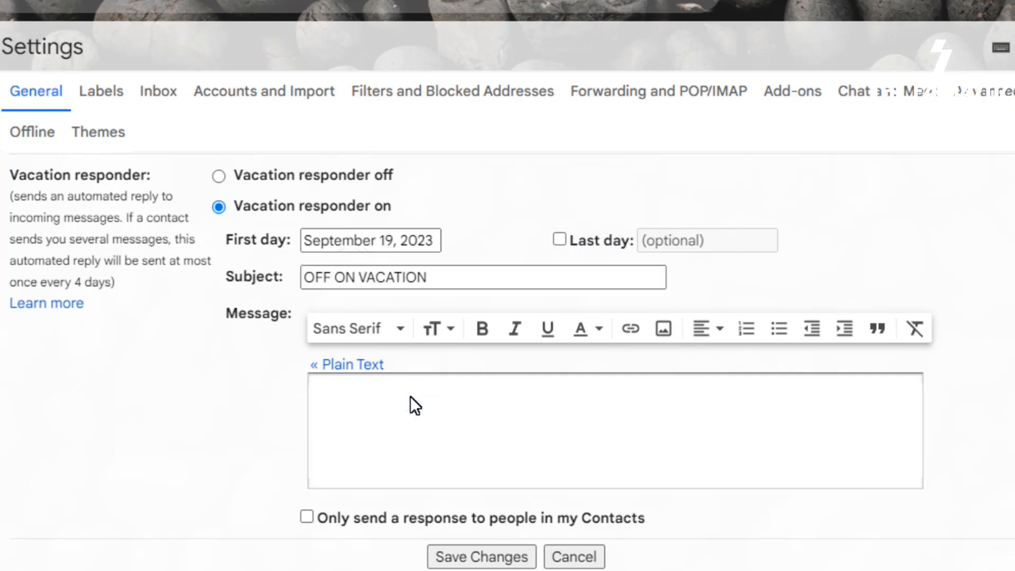
type("Thanks for your mail")
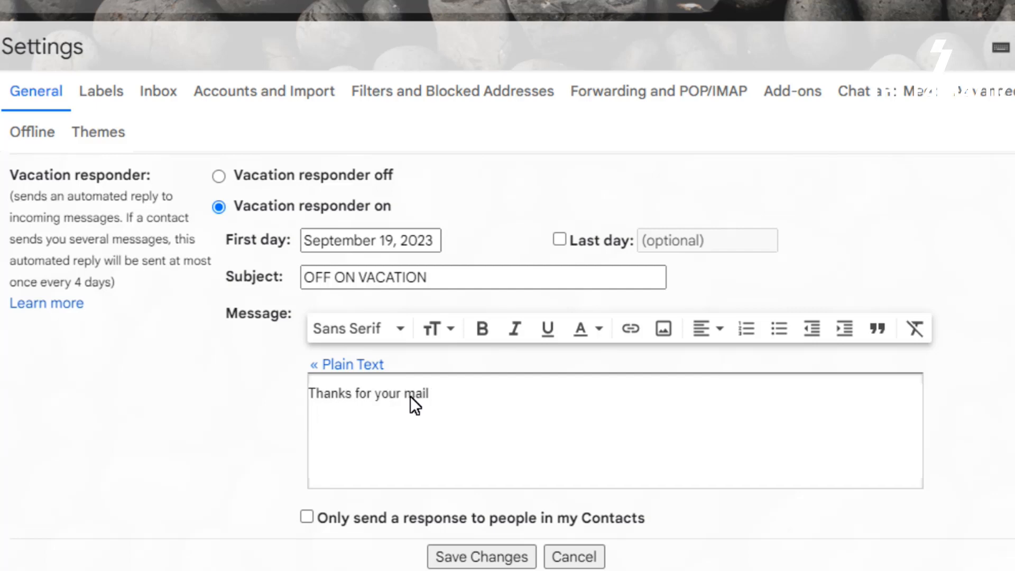
type(",")
key("Return")
key("Return")
Add "I am off on vacation, will get back to you when am back" as the second line of the vacation message.
type("I wil")
key("BackSpace")
key("BackSpace")
key("BackSpace")
key("BackSpace")
key("BackSpace")
type("I am off on vac")
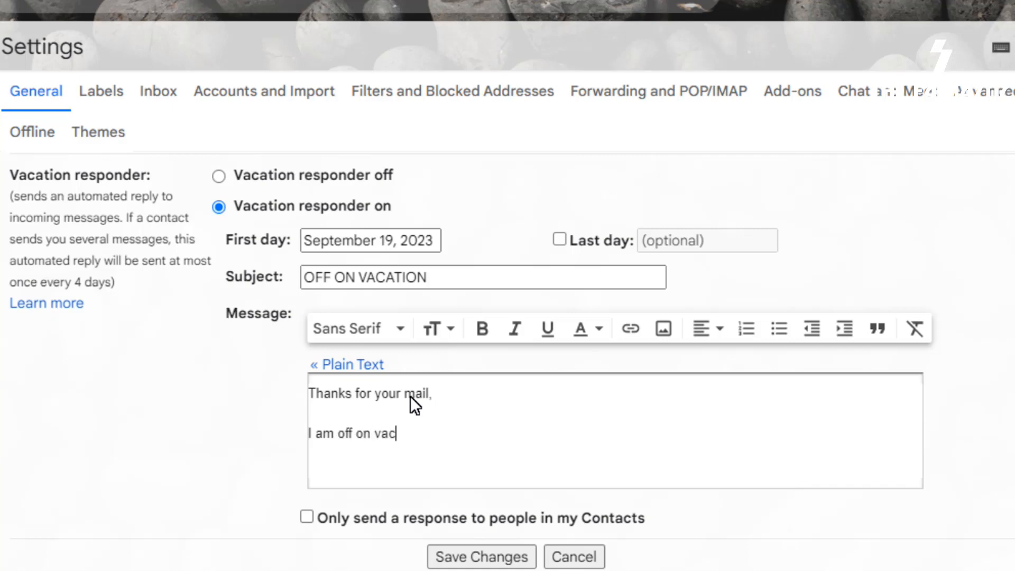
type("ation, will get")
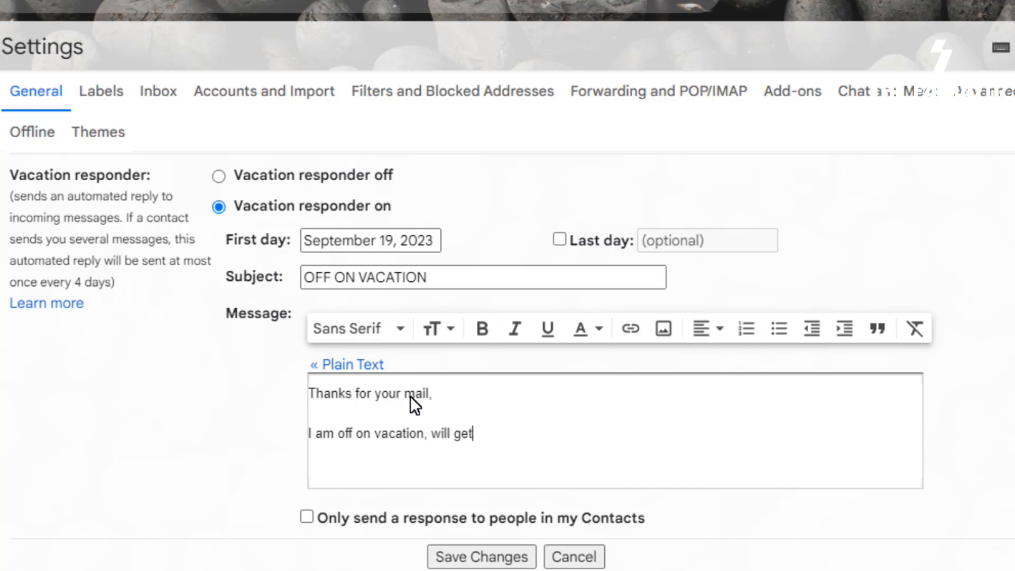
type(" back to you")
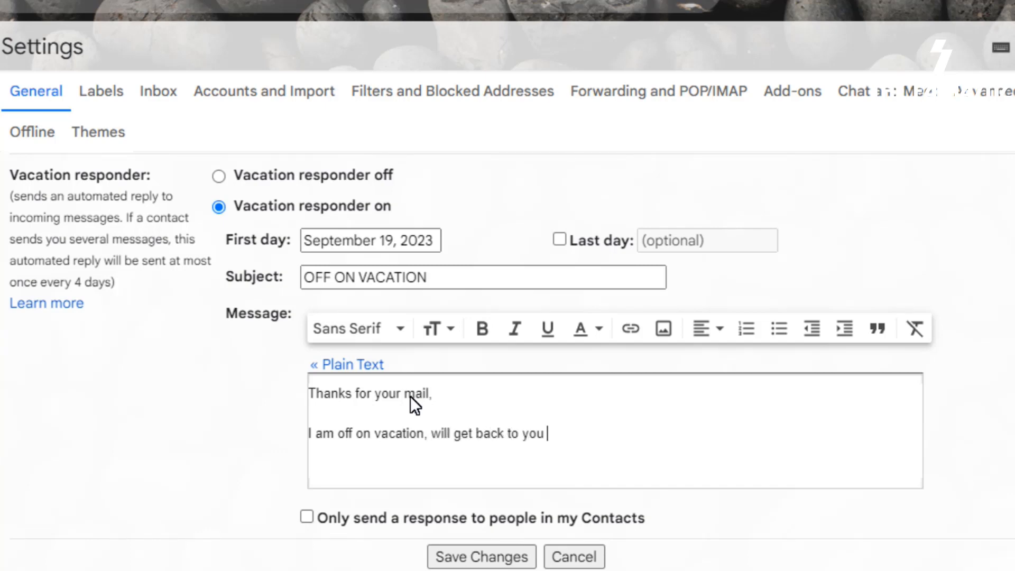
type(" when am back")
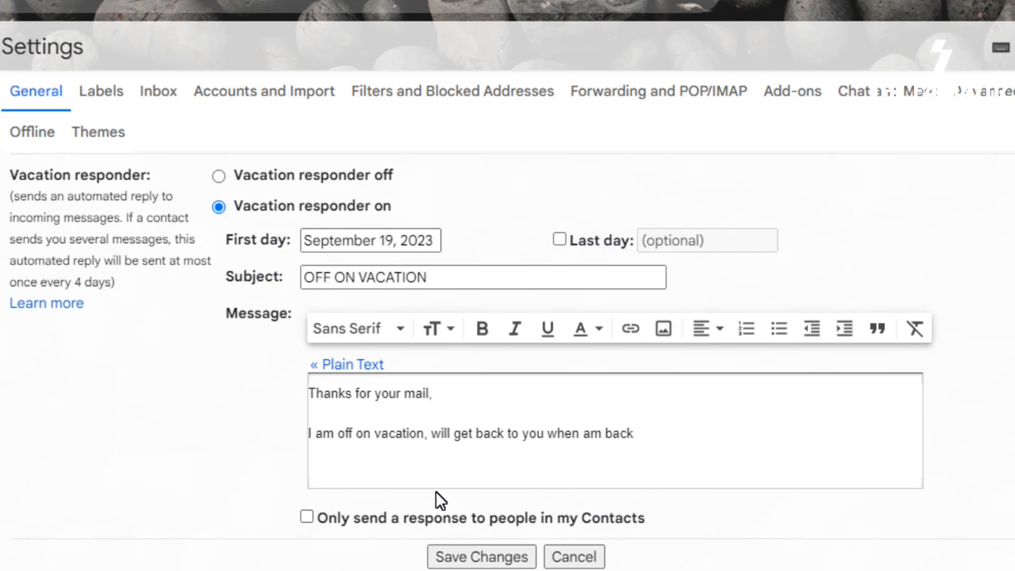
Restrict the vacation response to people in the contacts and save the settings changes.
scroll(407, 494, "down", 2)
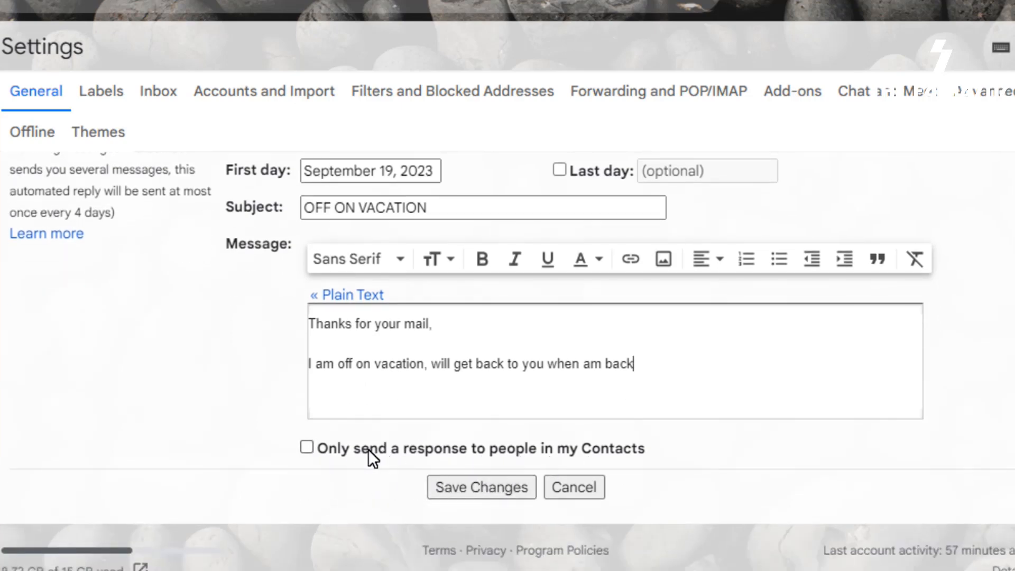
left_click(309, 447)
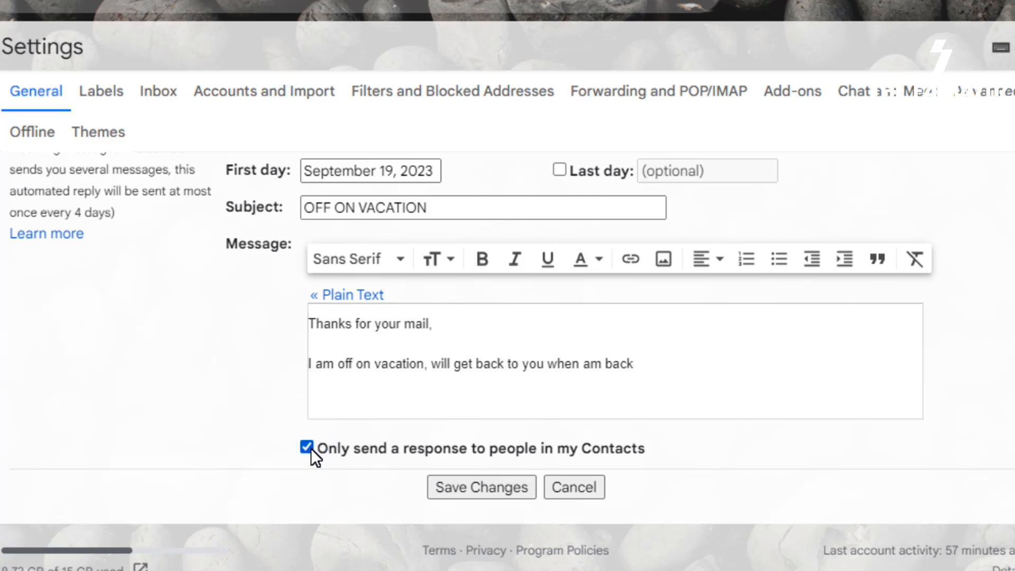
left_click(474, 489)
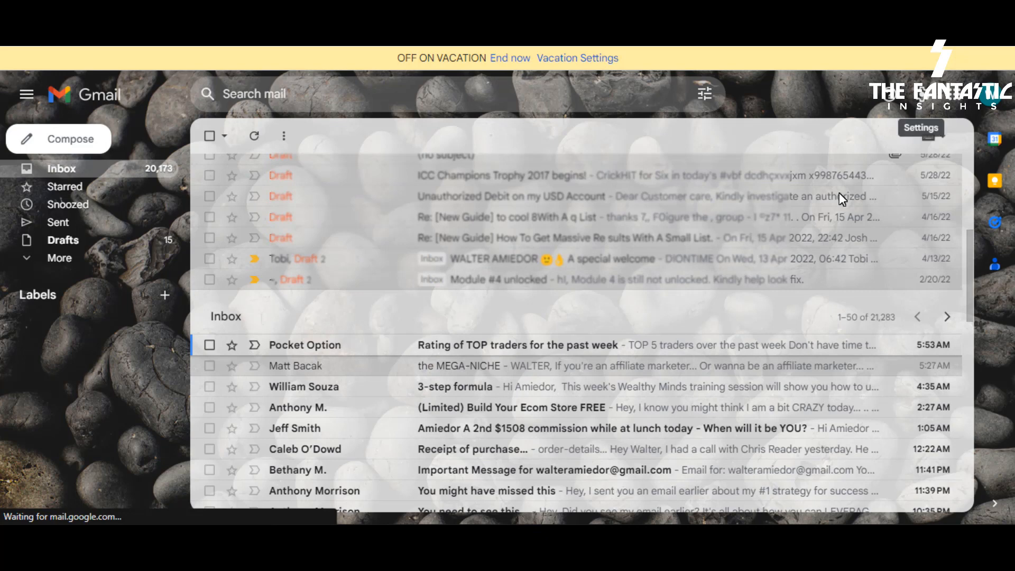
Reopen the full settings and go to the Labels section.
left_click(922, 96)
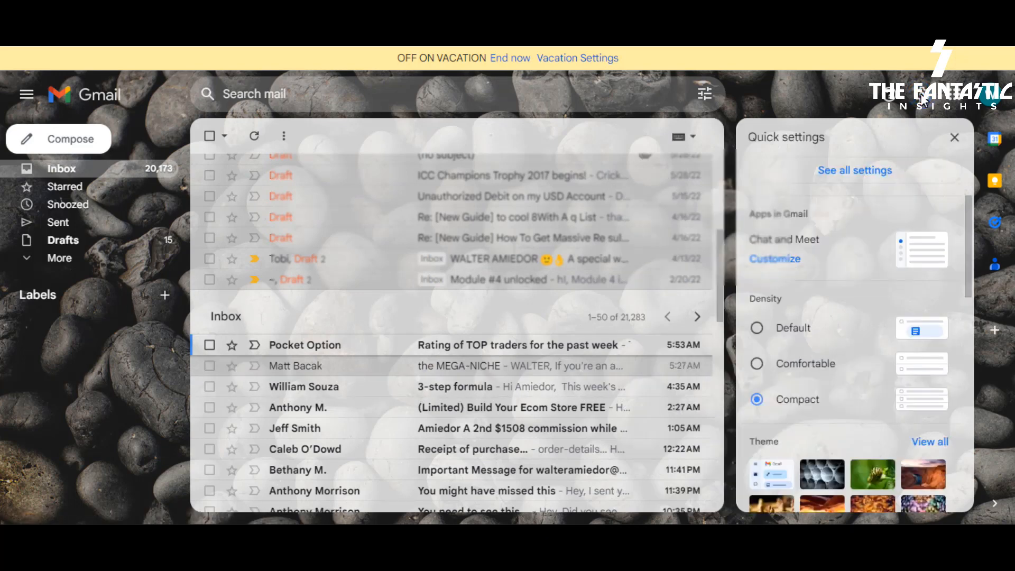
left_click(856, 170)
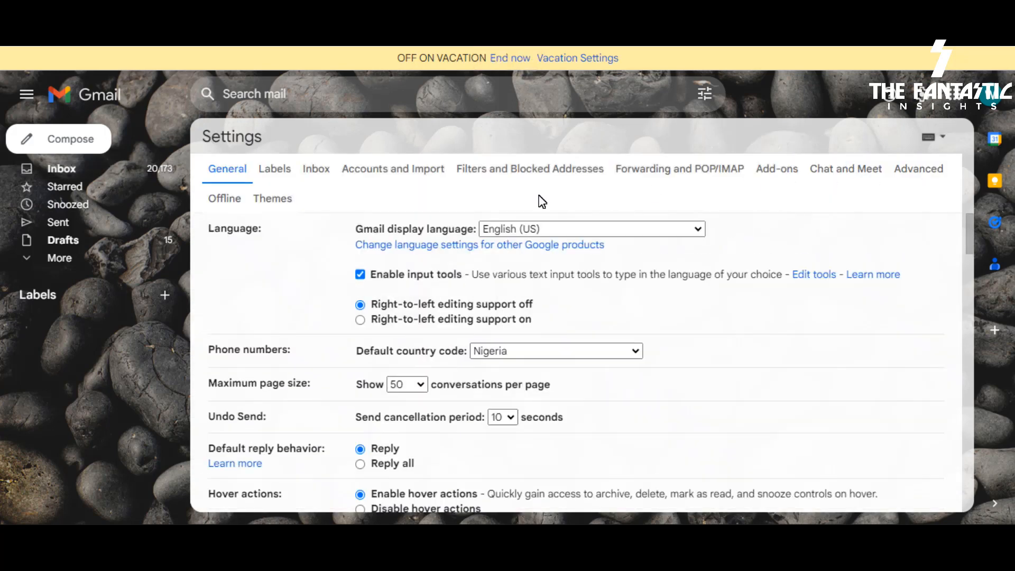
left_click(275, 167)
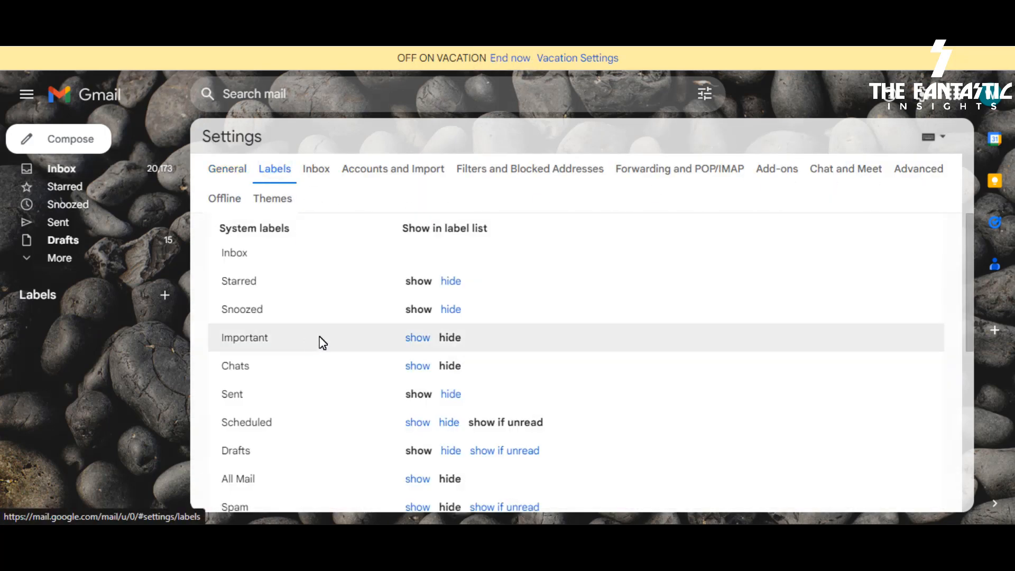
Examine the show and hide options for the system labels and categories, down to the custom labels area.
scroll(363, 369, "down", 5)
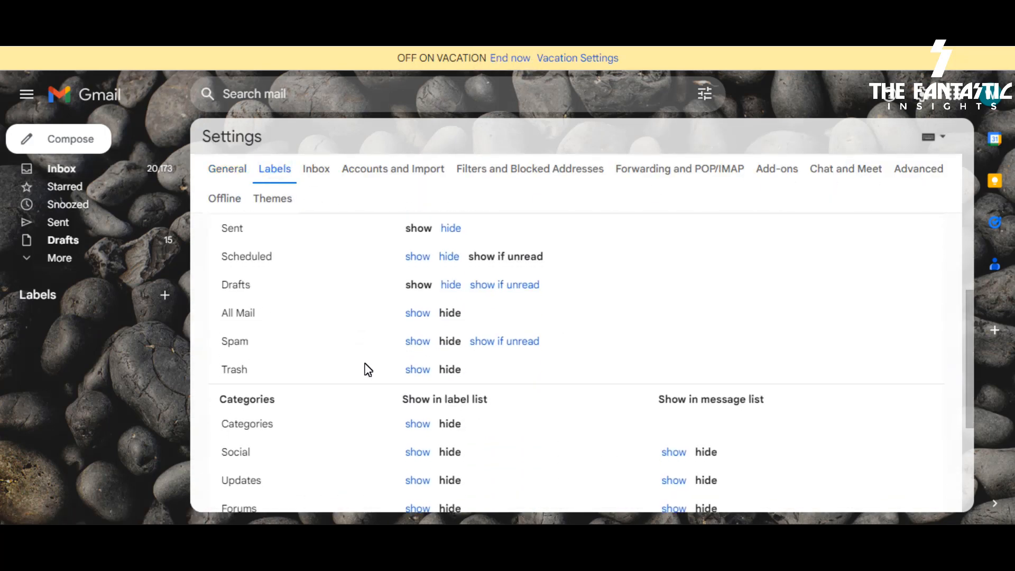
scroll(369, 369, "down", 1)
scroll(369, 369, "up", 6)
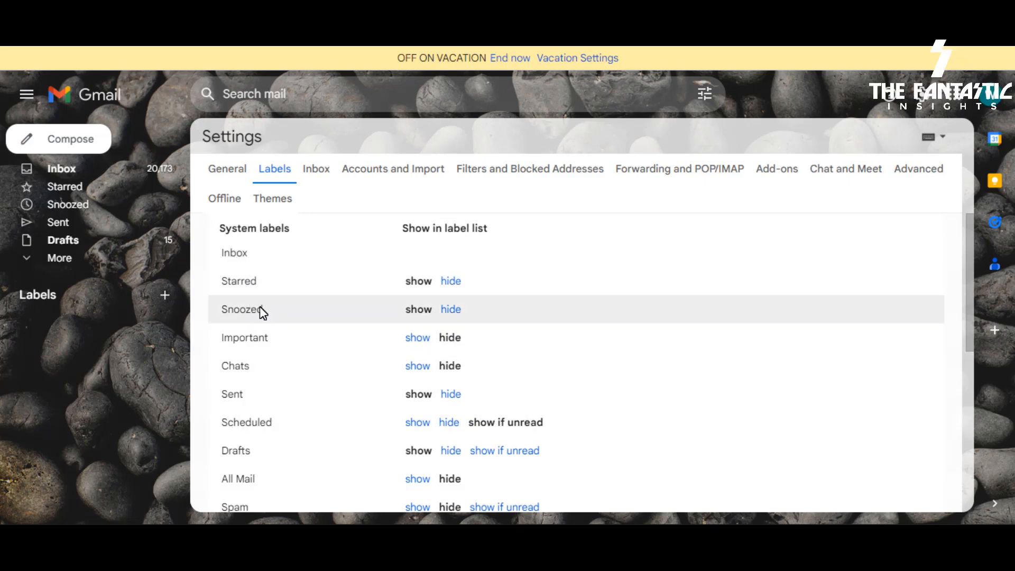
scroll(249, 390, "down", 6)
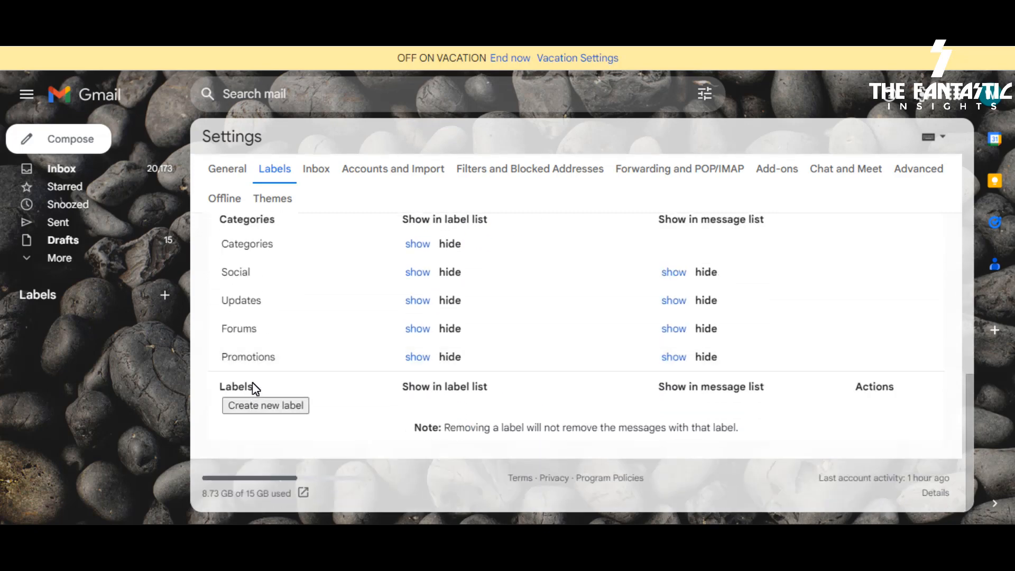
scroll(259, 376, "up", 3)
scroll(258, 377, "down", 2)
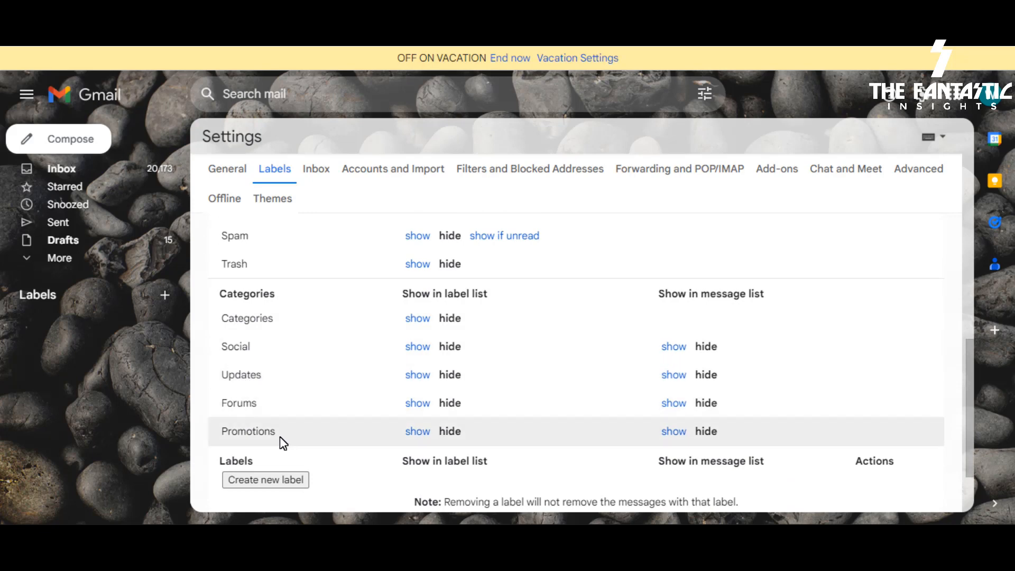
scroll(317, 439, "down", 2)
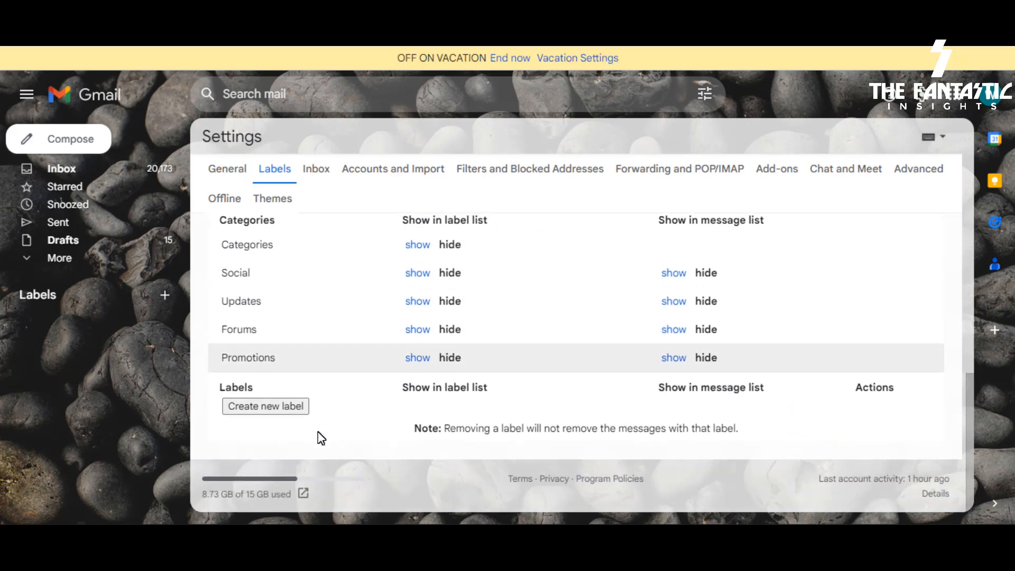
Create a new label named "Awaiting".
left_click(252, 407)
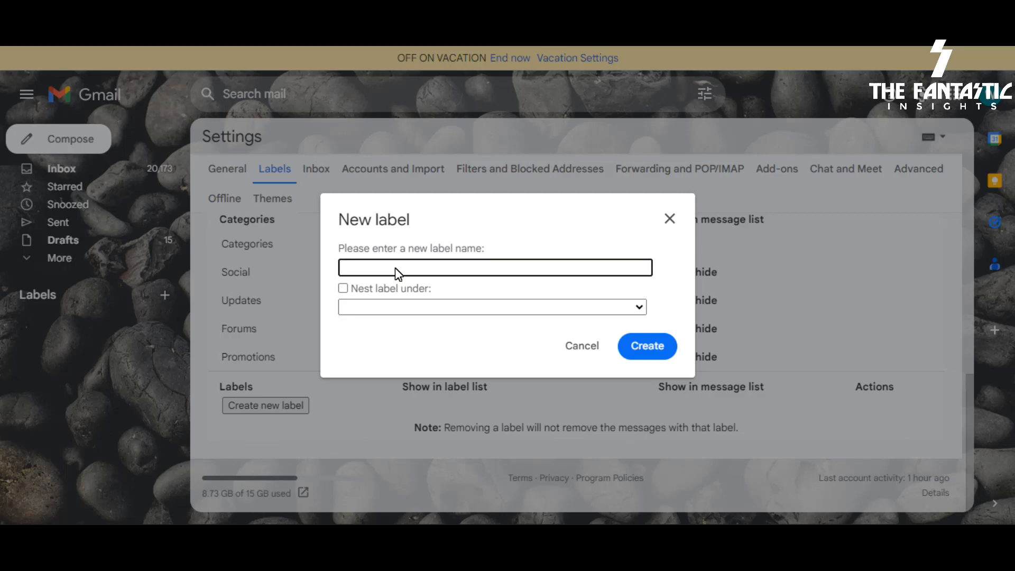
type("Awaiting")
left_click(654, 344)
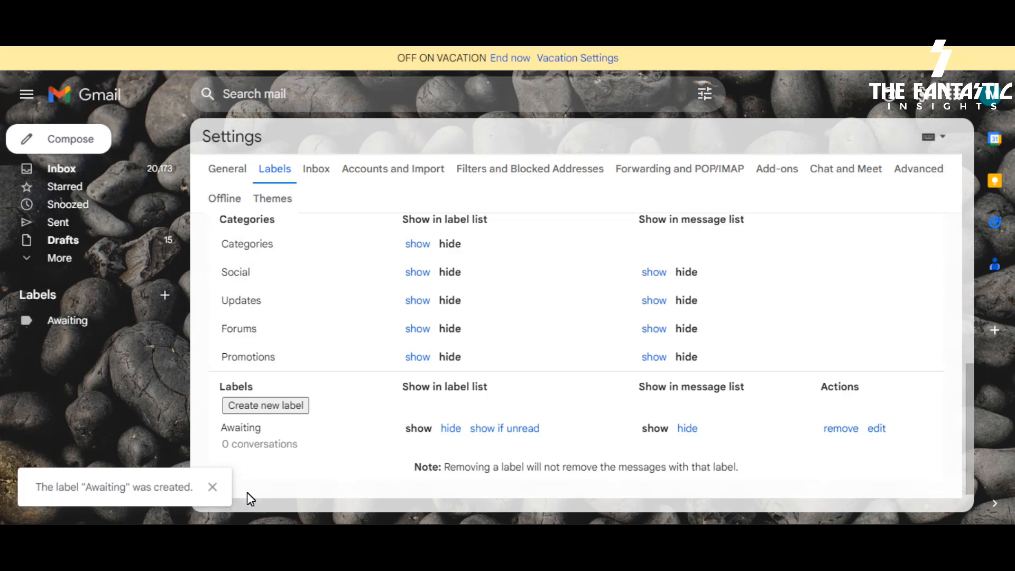
Create a second label named "Read Later".
left_click(291, 408)
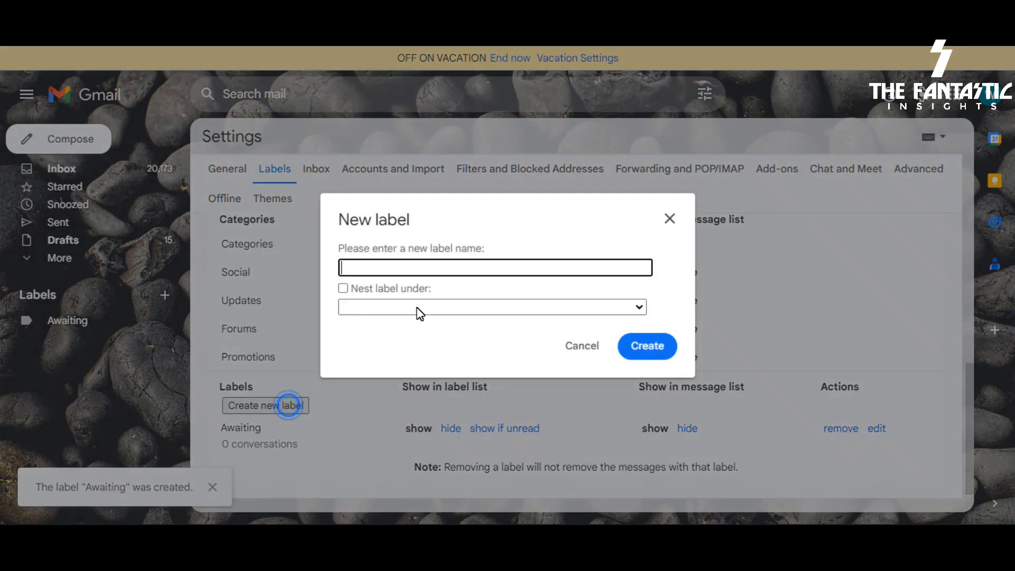
left_click(411, 269)
type("Read ")
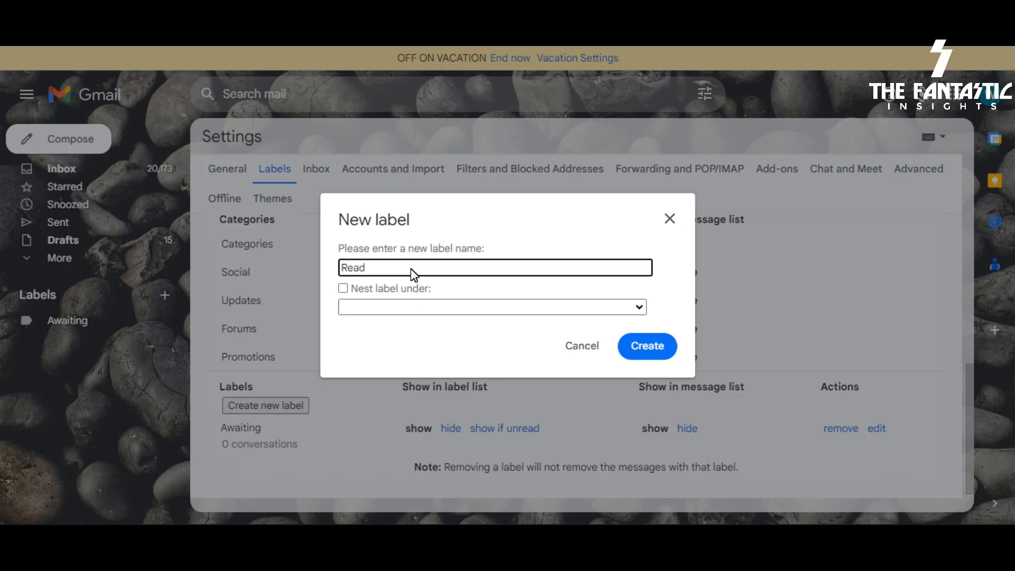
type("la")
key("BackSpace")
key("BackSpace")
type("Later")
left_click(648, 347)
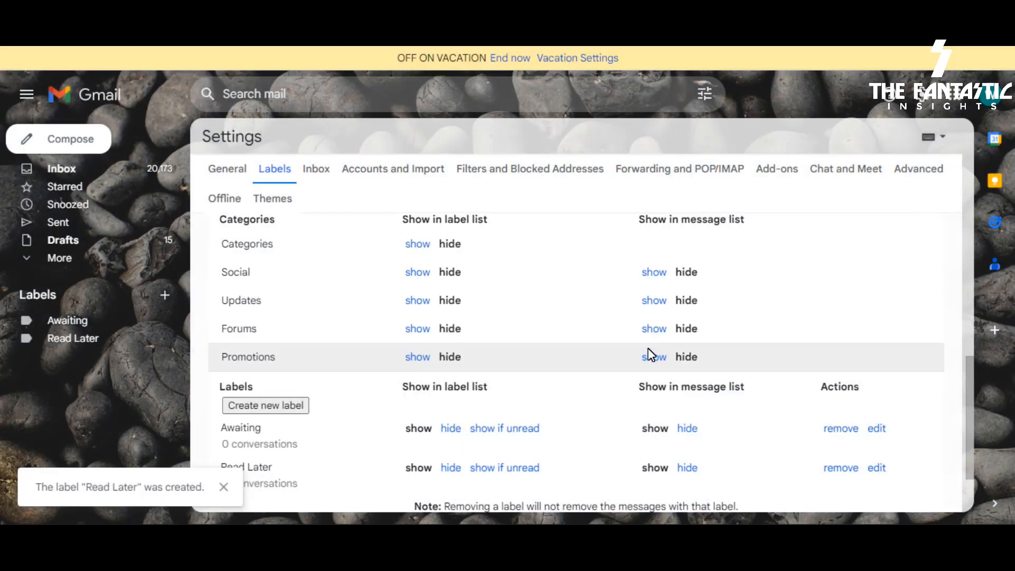
Create a third label named "Follow Up".
left_click(276, 405)
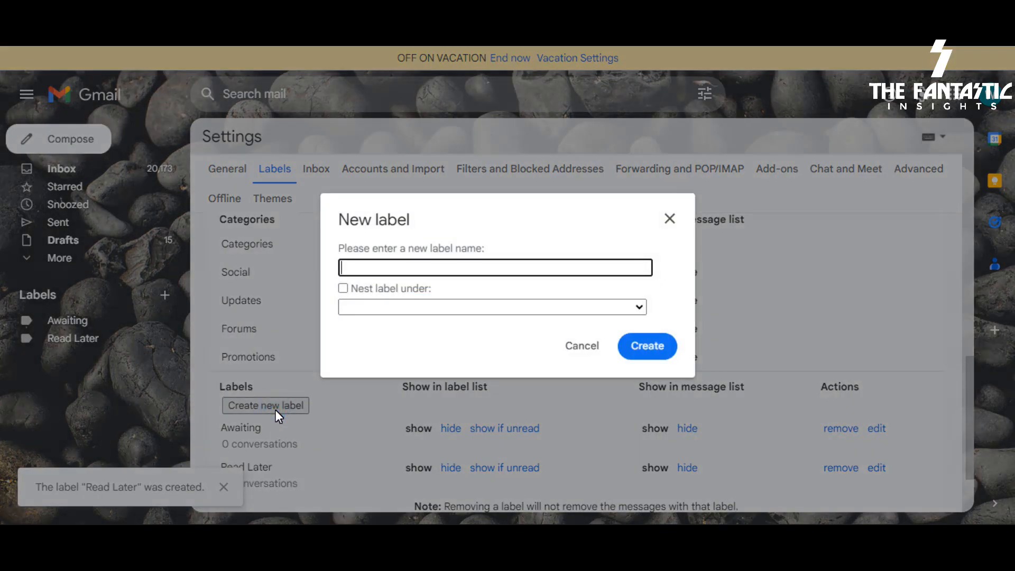
type("F")
key("ctrl+a")
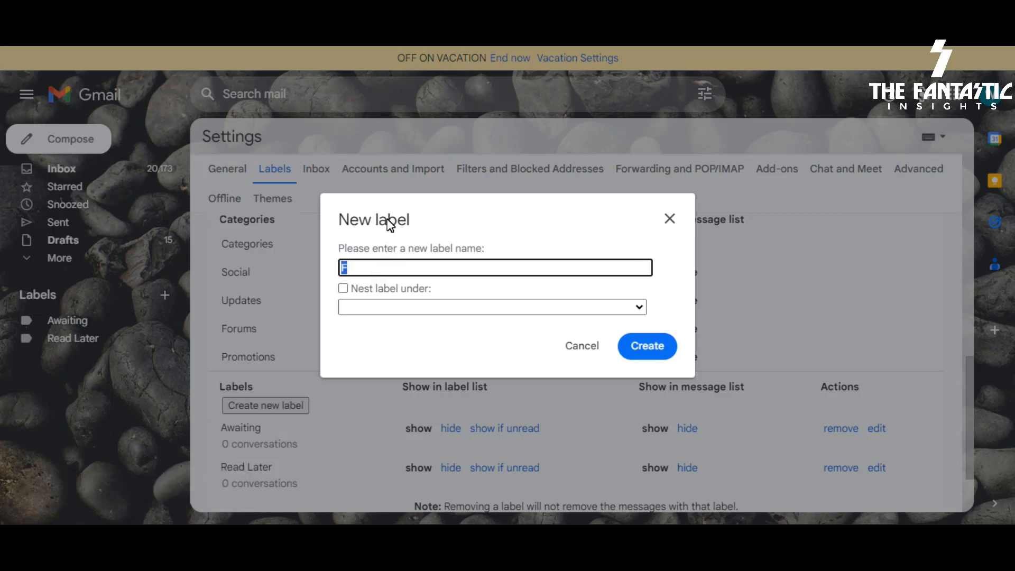
type("Follow Up")
left_click(655, 349)
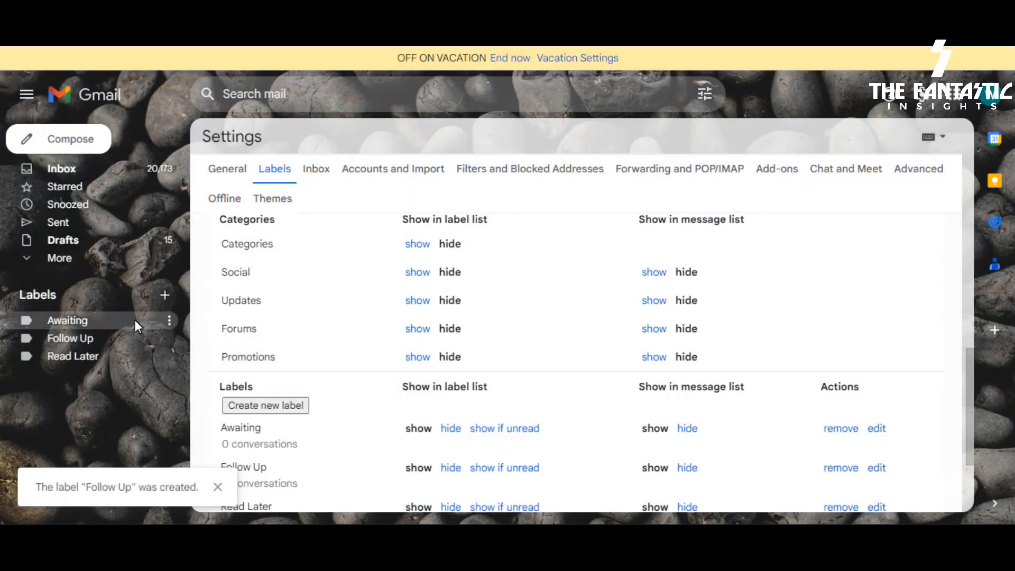
Set the label color of "Awaiting" to yellow.
left_click(170, 320)
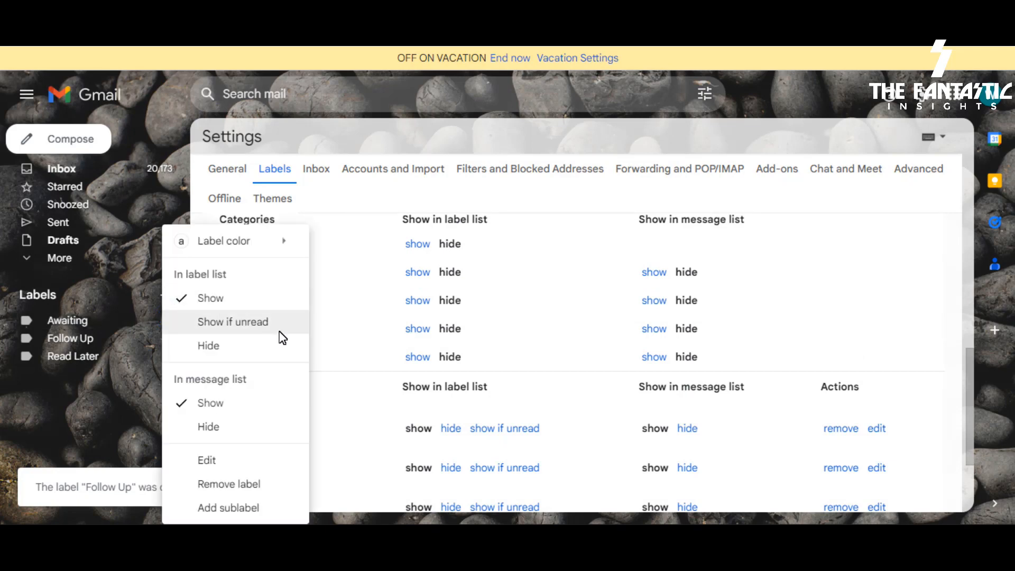
mouse_move(274, 243)
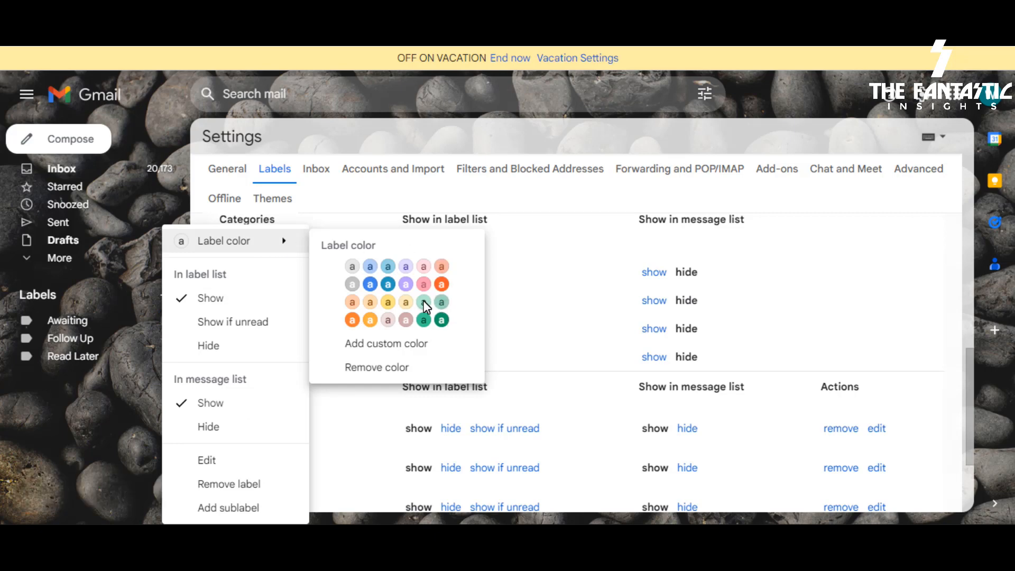
left_click(391, 302)
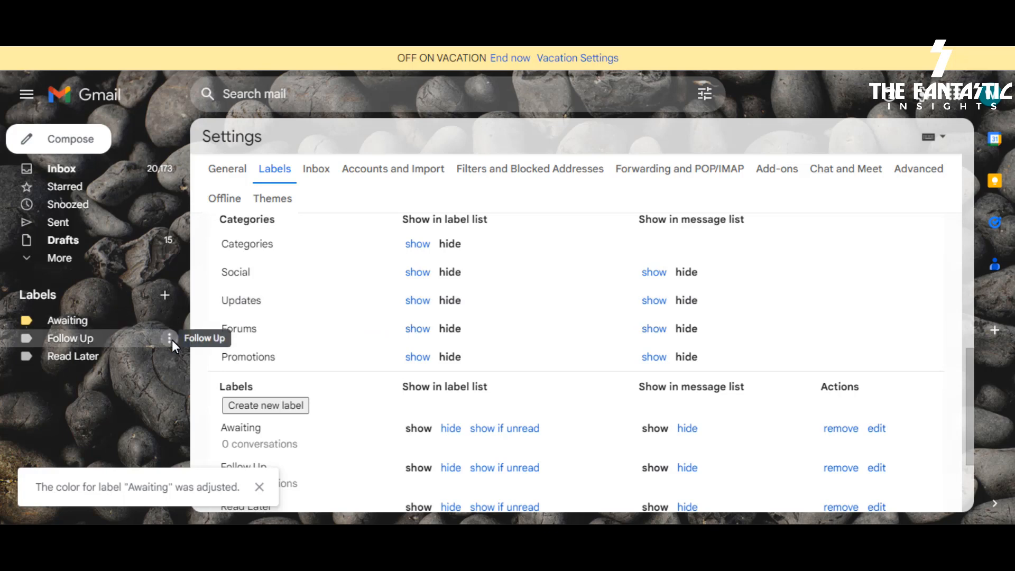
Set the label color of "Follow Up" to orange.
left_click(170, 340)
mouse_move(281, 244)
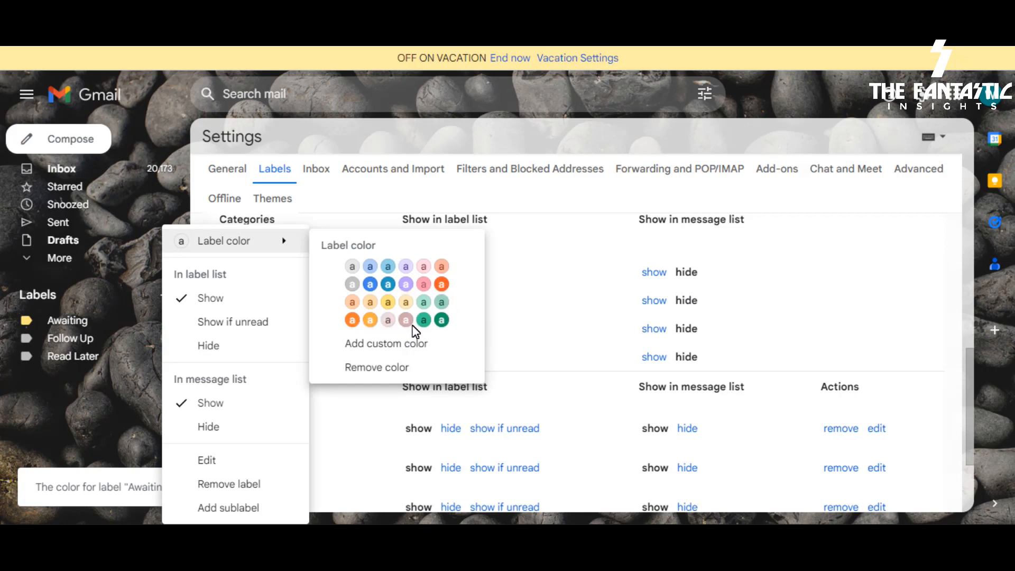
left_click(443, 285)
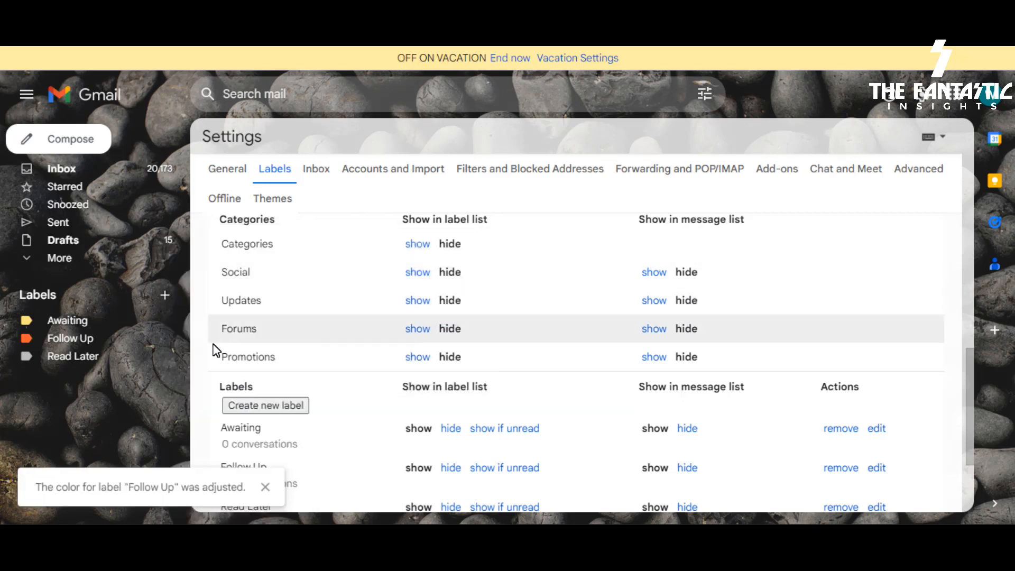
Set the label color of "Read Later" to dark green.
left_click(172, 353)
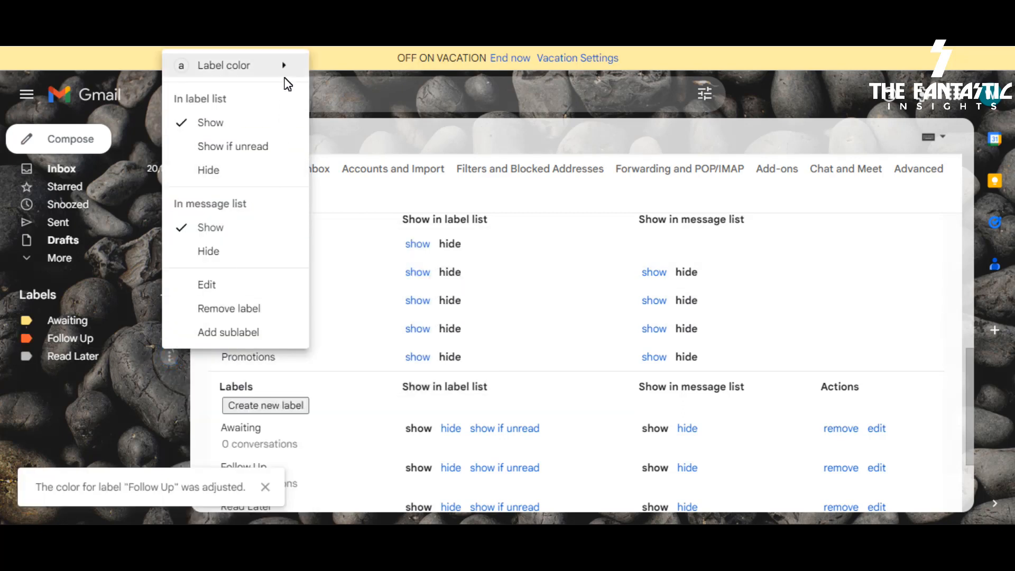
mouse_move(283, 69)
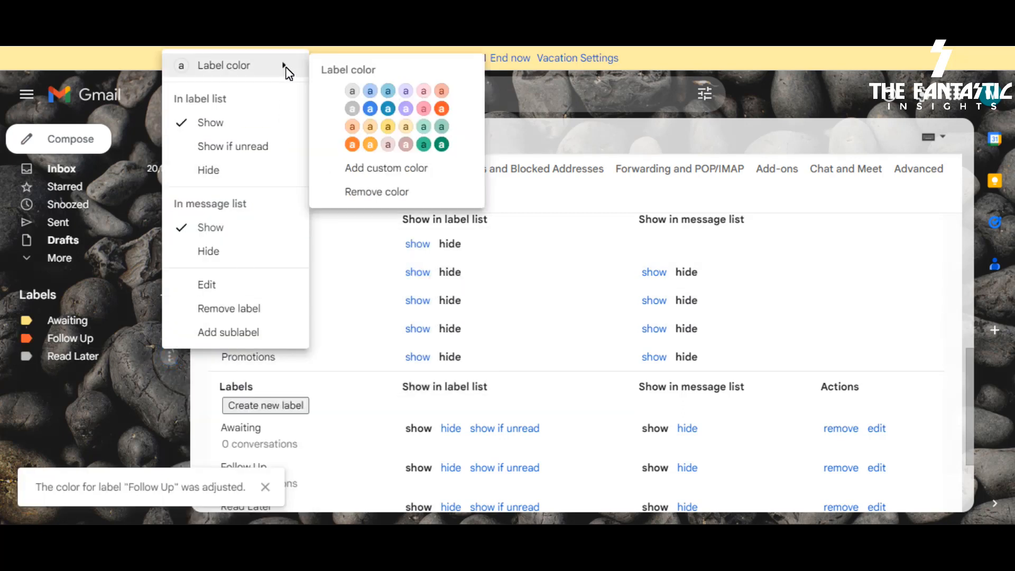
left_click(442, 145)
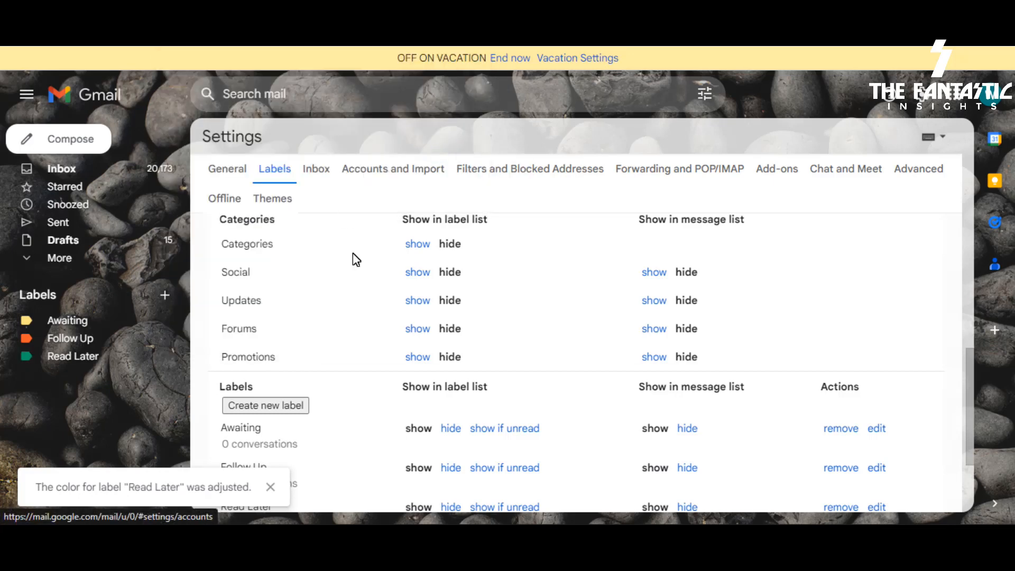
scroll(514, 344, "down", 3)
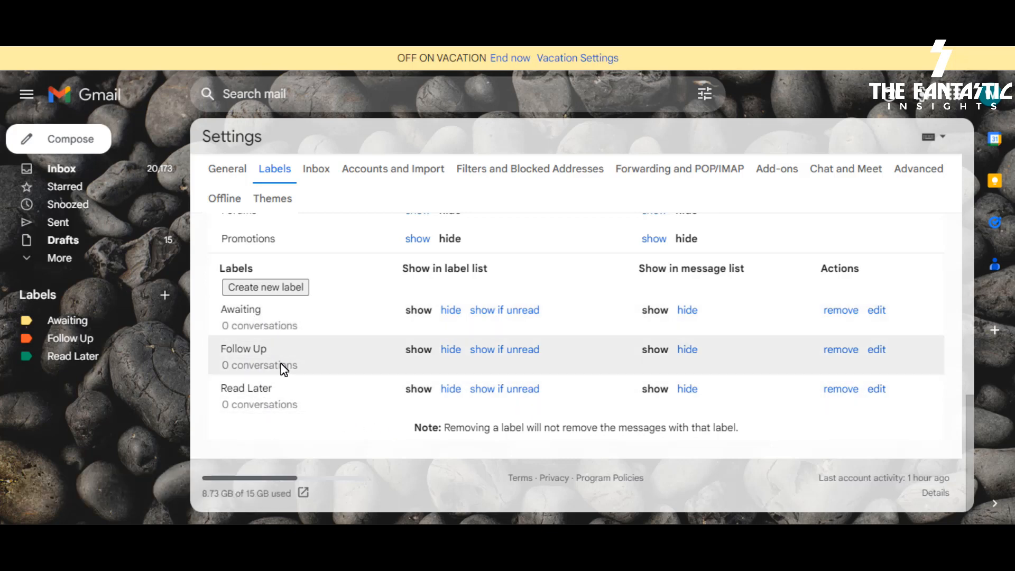
scroll(321, 372, "up", 5)
scroll(319, 370, "up", 3)
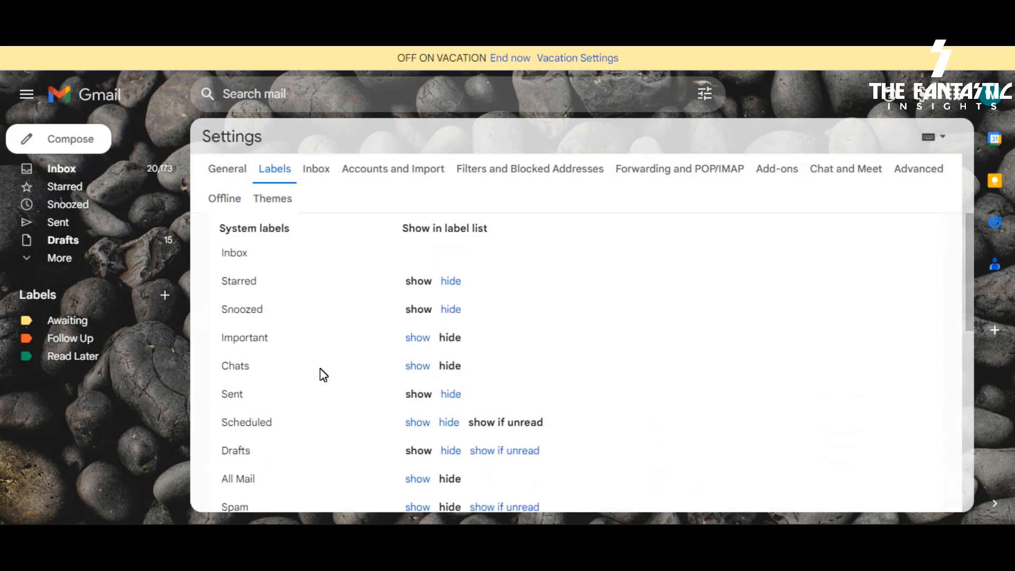
Review the custom labels in the label settings and end the active vacation responder.
scroll(319, 370, "down", 8)
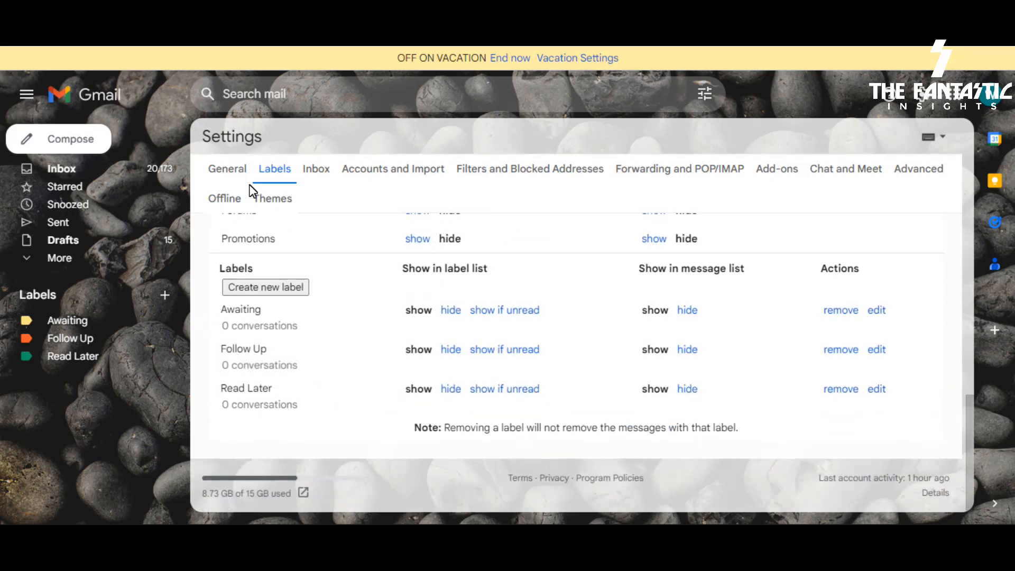
left_click(235, 168)
left_click(271, 169)
scroll(417, 397, "down", 8)
left_click(922, 93)
left_click(512, 61)
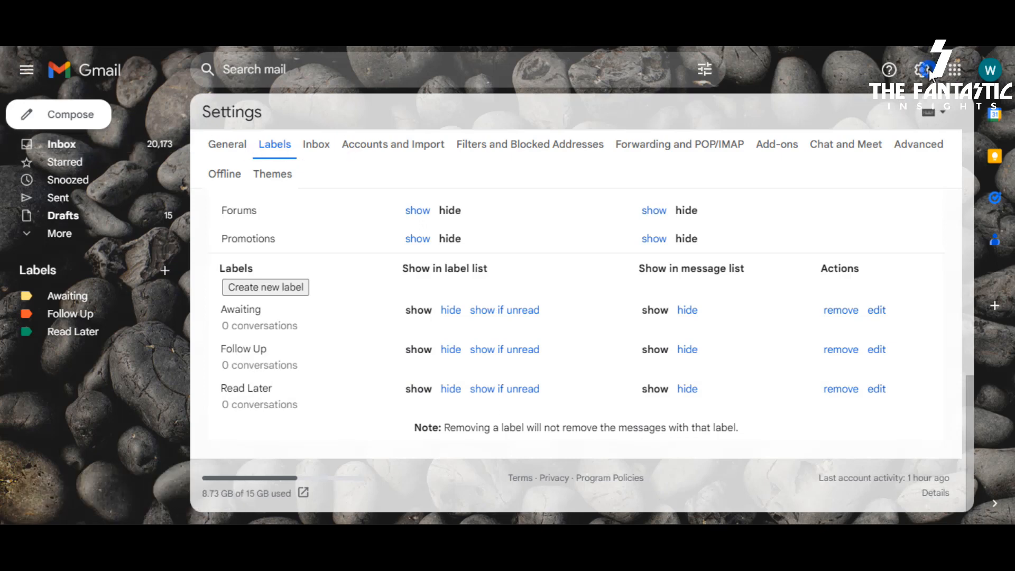
Open the customization options for the Multiple Inboxes inbox type.
left_click(230, 144)
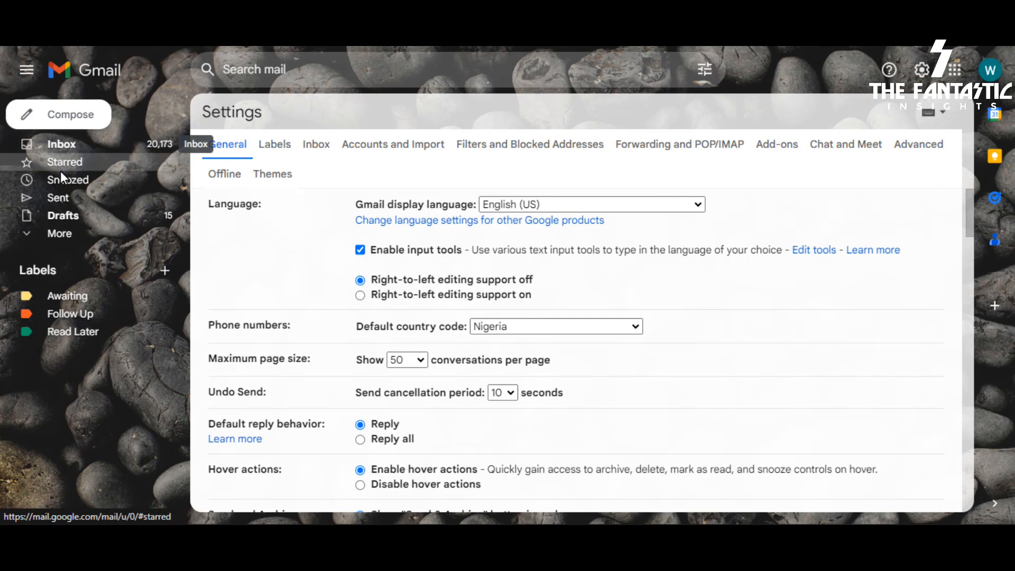
left_click(72, 145)
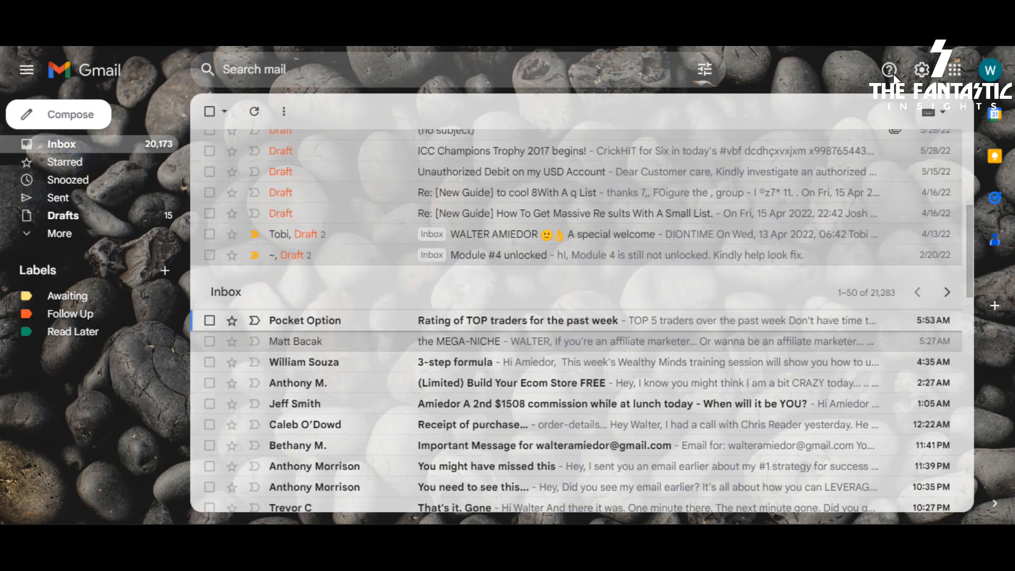
left_click(921, 69)
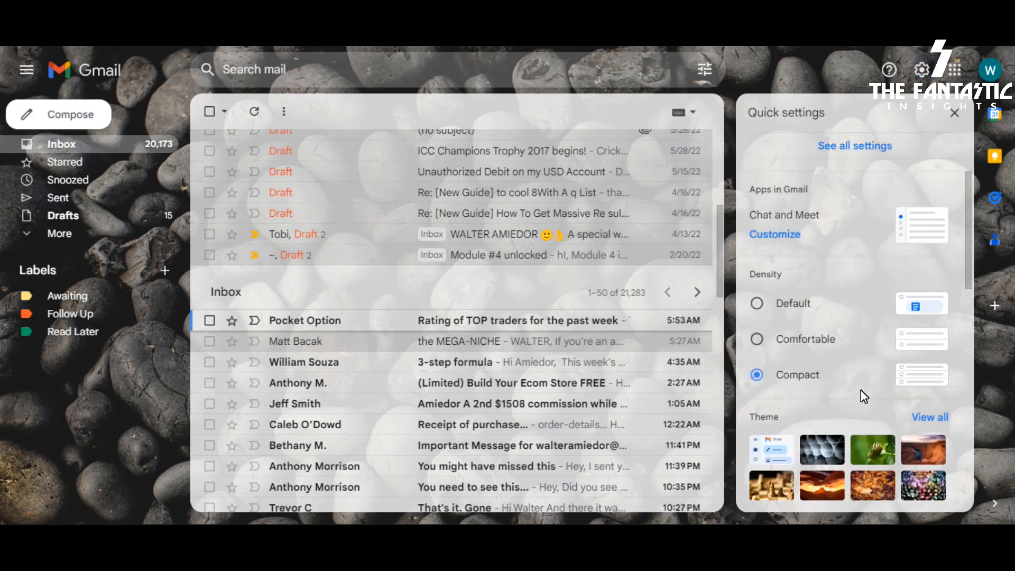
left_click_drag(966, 249, 975, 394)
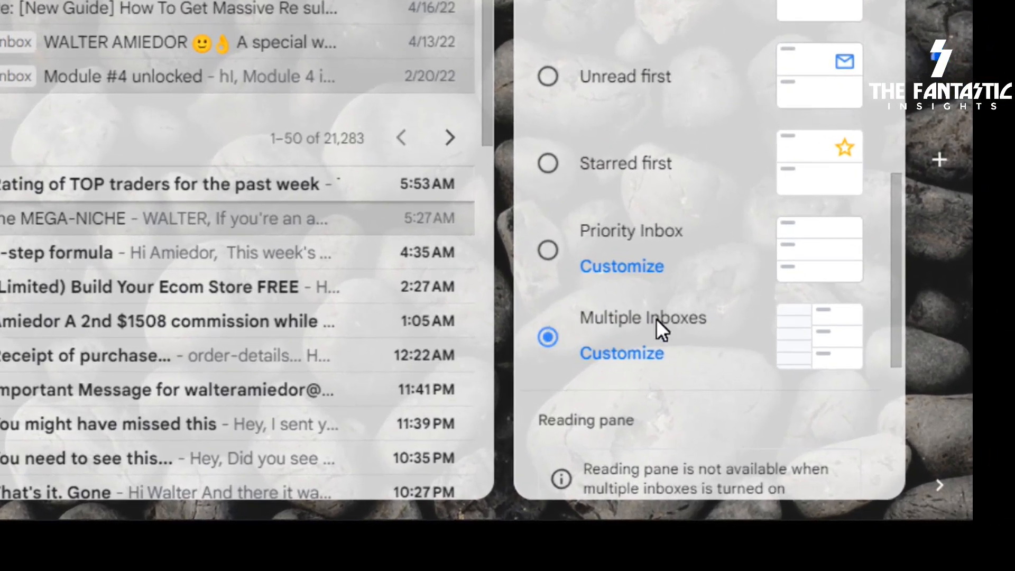
scroll(701, 340, "down", 3)
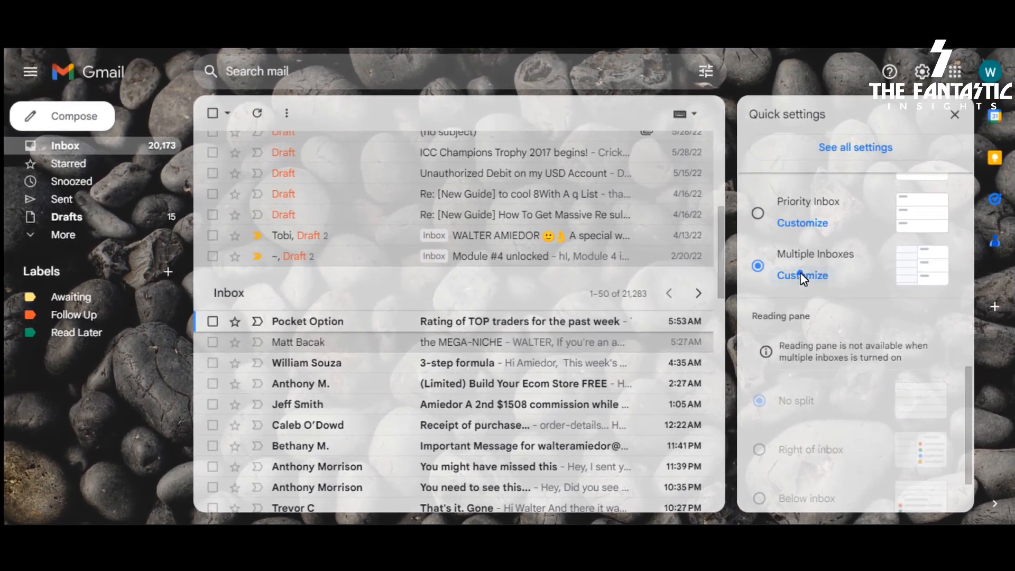
left_click(616, 108)
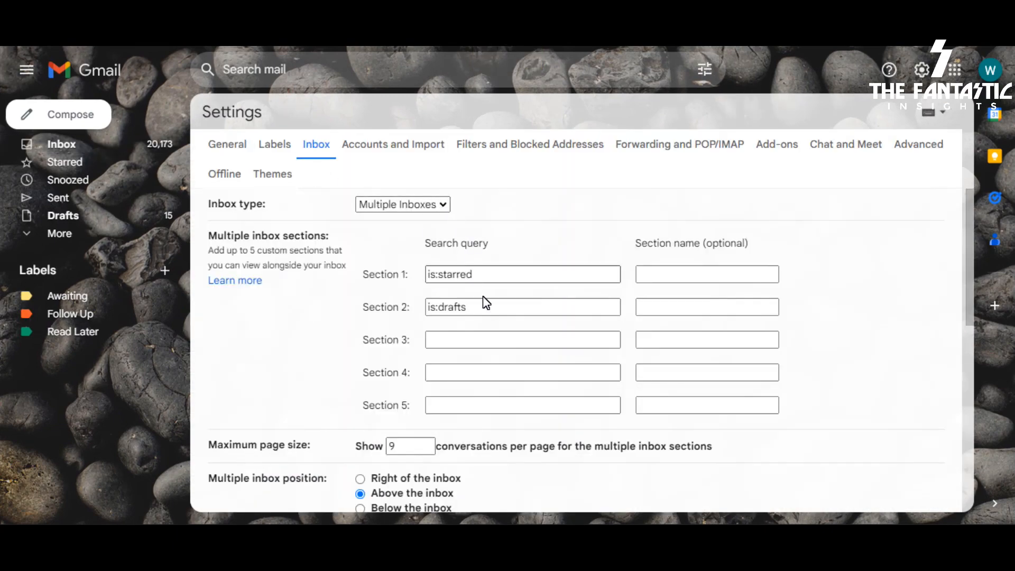
Set the search query of inbox section 1 to "Label: Awaiting" and its section name to "Awaiting".
scroll(503, 351, "down", 3)
scroll(506, 353, "up", 3)
left_click_drag(493, 275, 430, 275)
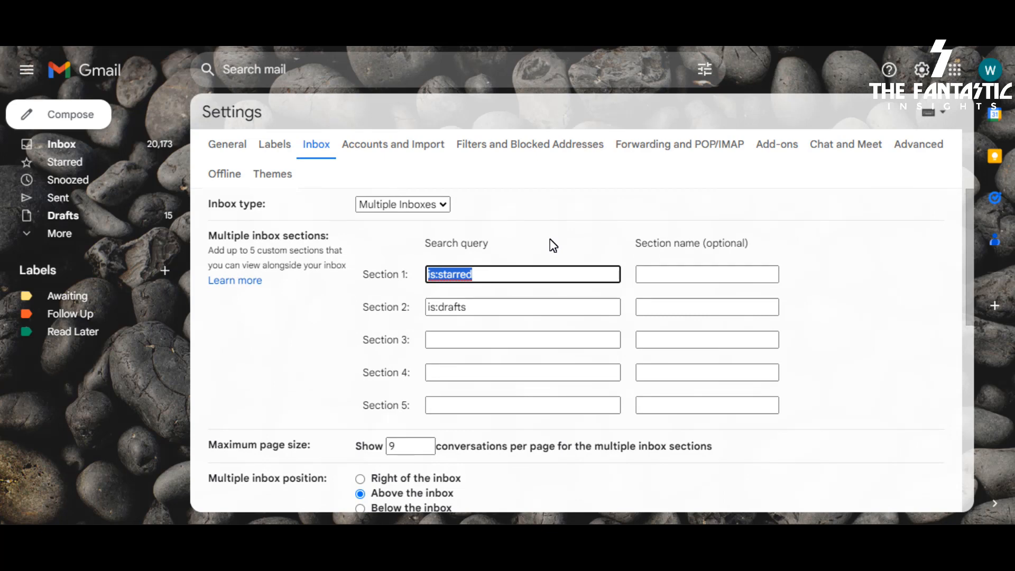
type("Label")
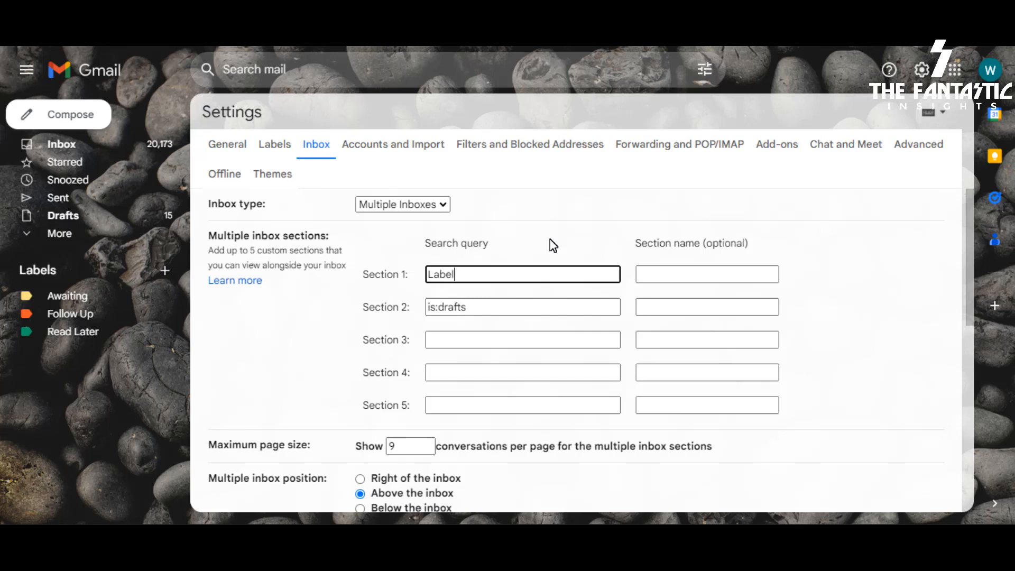
type(": Awaiting")
left_click(668, 275)
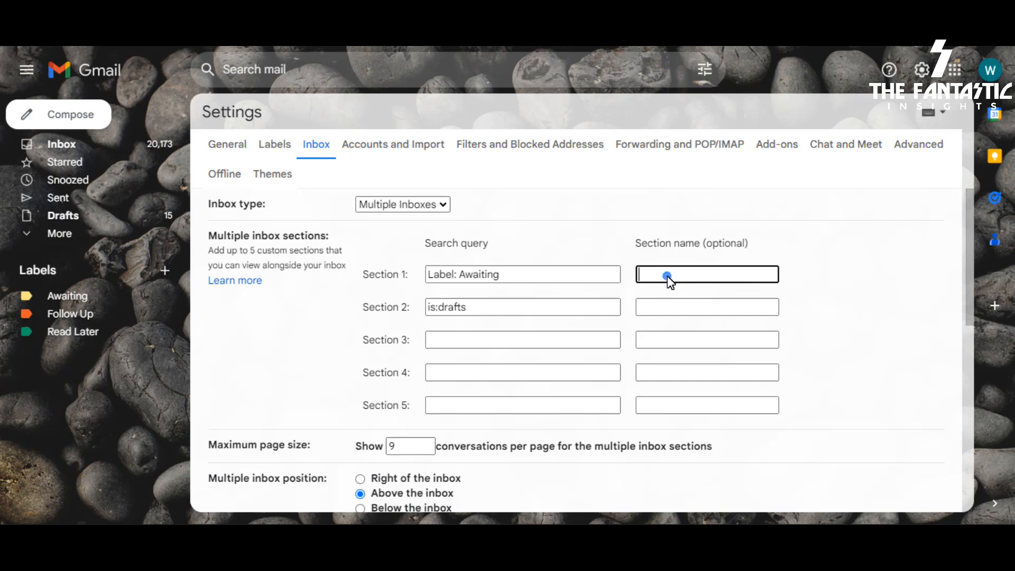
type("Awaiting")
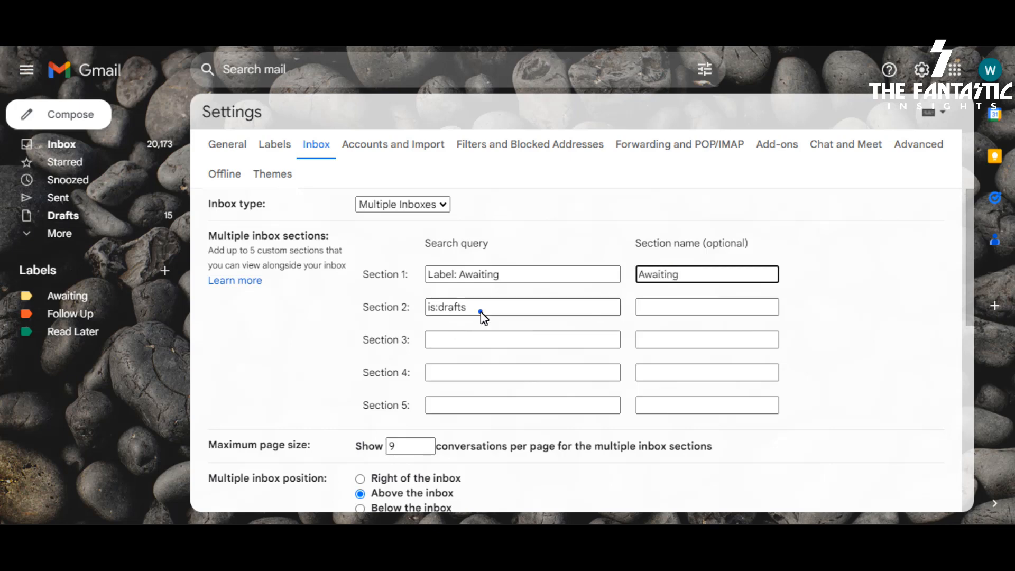
Set the search query of inbox section 2 to "Label: Follow Up" and its section name to "Follow Up".
left_click_drag(479, 309, 422, 316)
type("La")
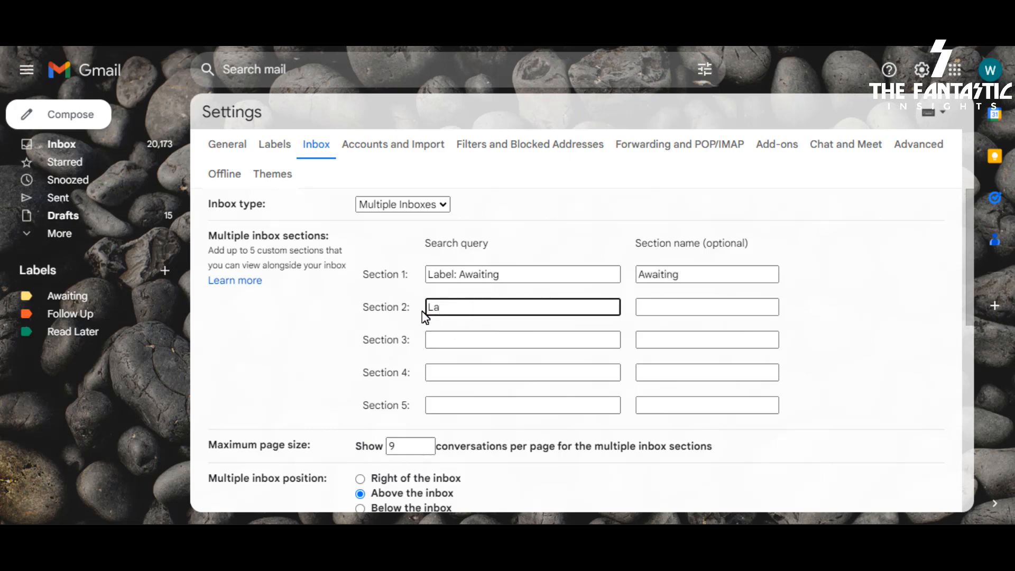
type("bel ")
type(" Follow Up")
key("Tab")
type("F")
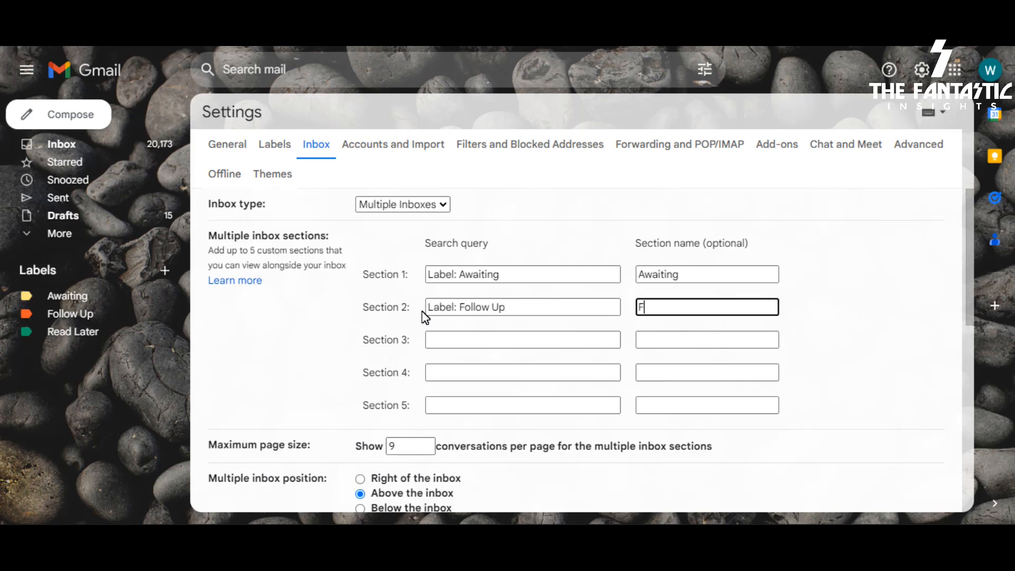
type("ollow Up")
Set the search query of inbox section 3 to "Lable: Read Later" and its section name to "Read Later".
left_click(465, 344)
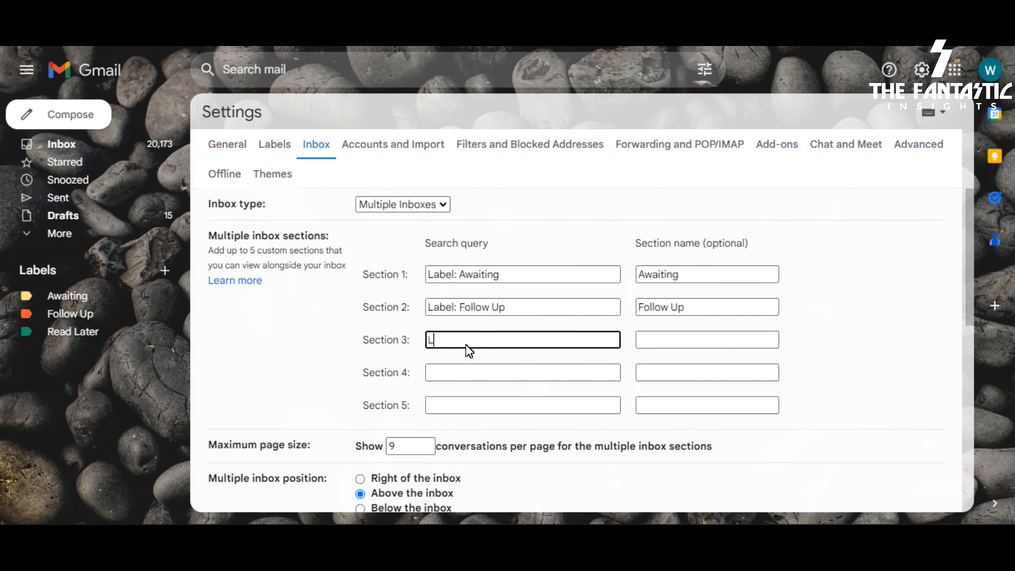
type("Lable ")
type(" Read Later")
key("Tab")
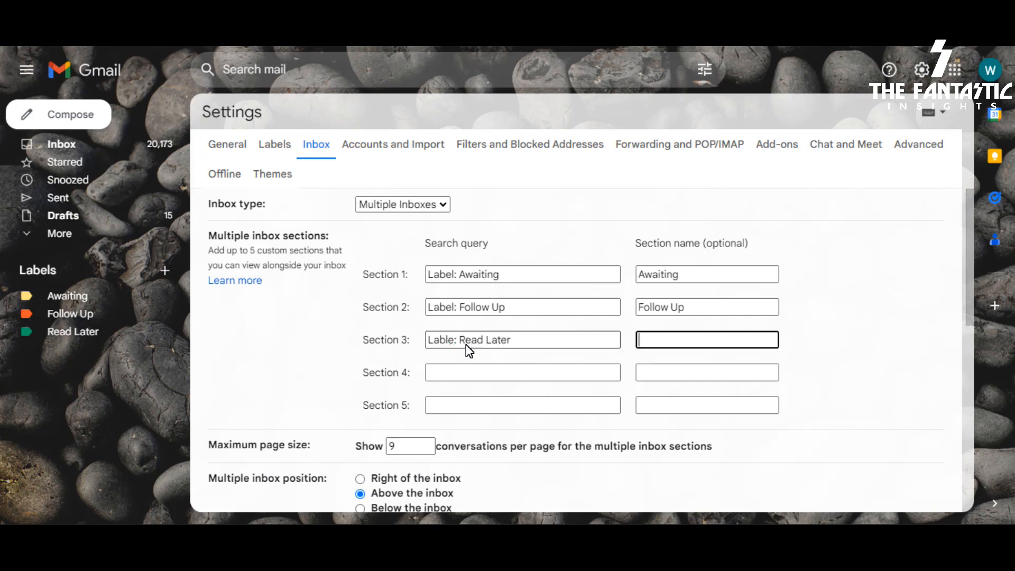
type("Read Th")
key("BackSpace")
key("BackSpace")
type("Thr")
key("BackSpace")
type("Later")
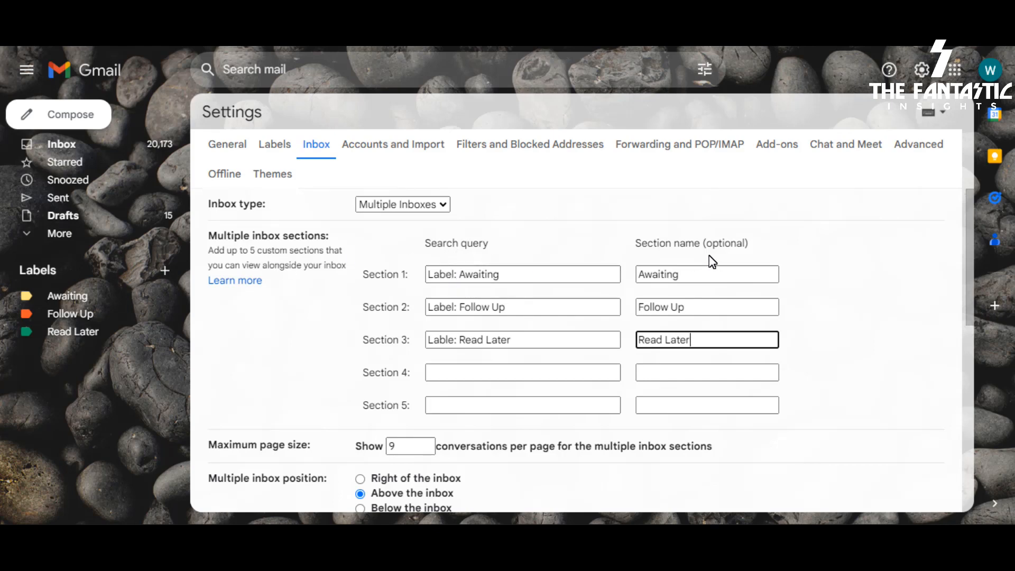
Set the multiple inbox position to Above the inbox and the reading pane position to Right of inbox, saving the changes.
scroll(557, 385, "down", 4)
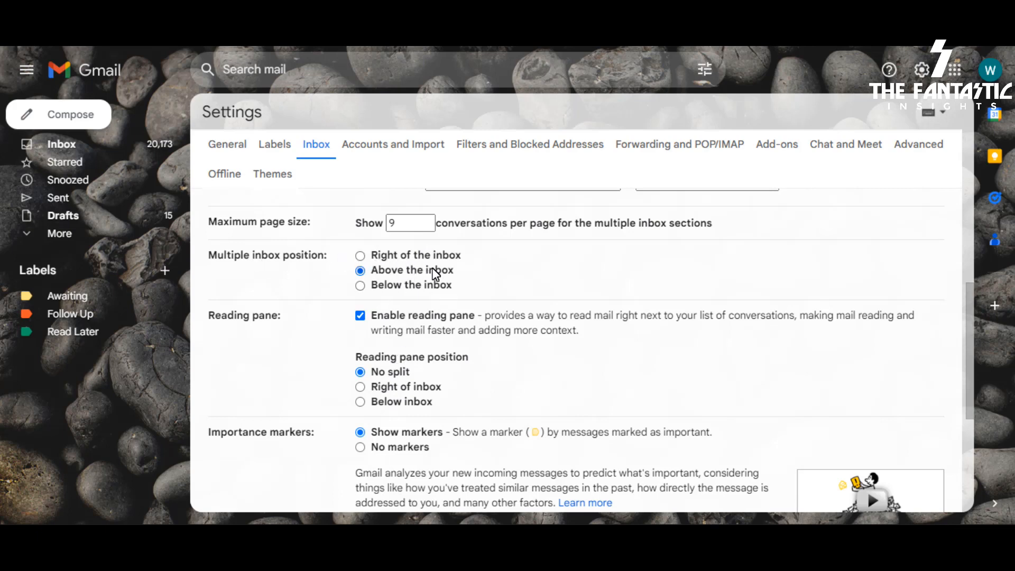
left_click(360, 257)
left_click(361, 271)
left_click(362, 388)
scroll(455, 402, "down", 4)
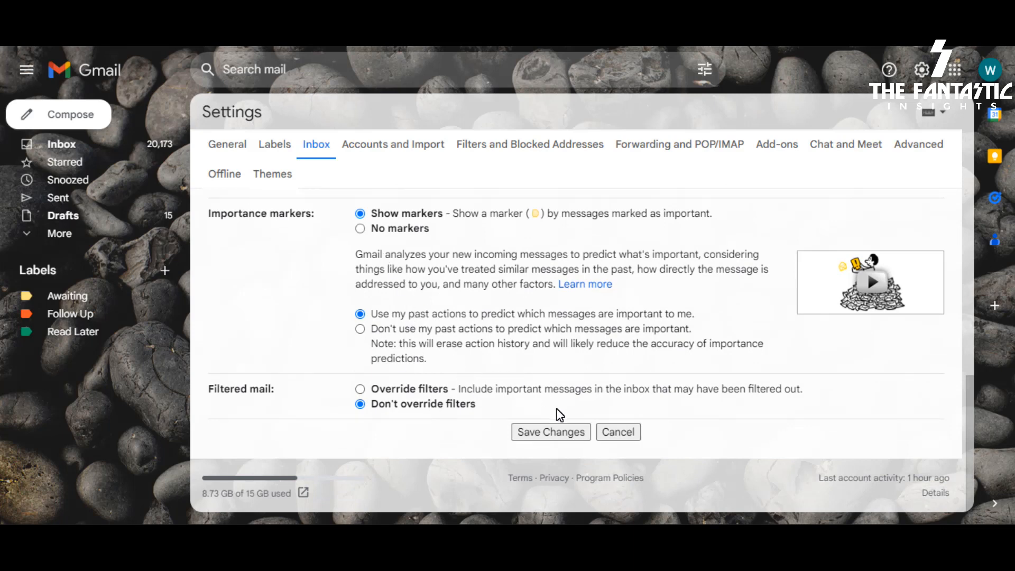
left_click(542, 436)
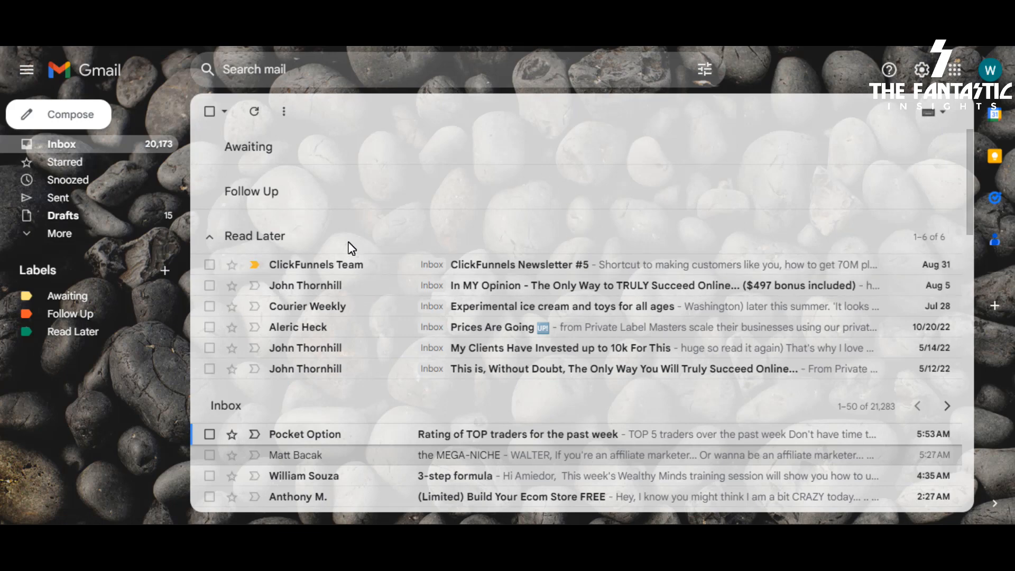
Examine the Awaiting, Follow Up and Read Later sections above the inbox and collapse the Read Later section.
scroll(388, 309, "down", 1)
scroll(388, 309, "up", 1)
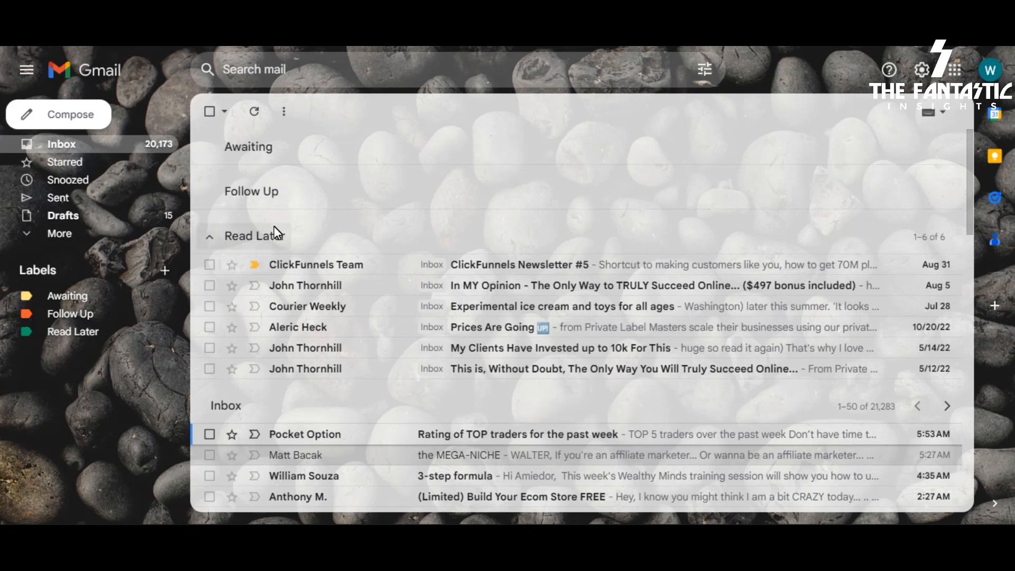
scroll(297, 200, "down", 3)
scroll(297, 200, "up", 2)
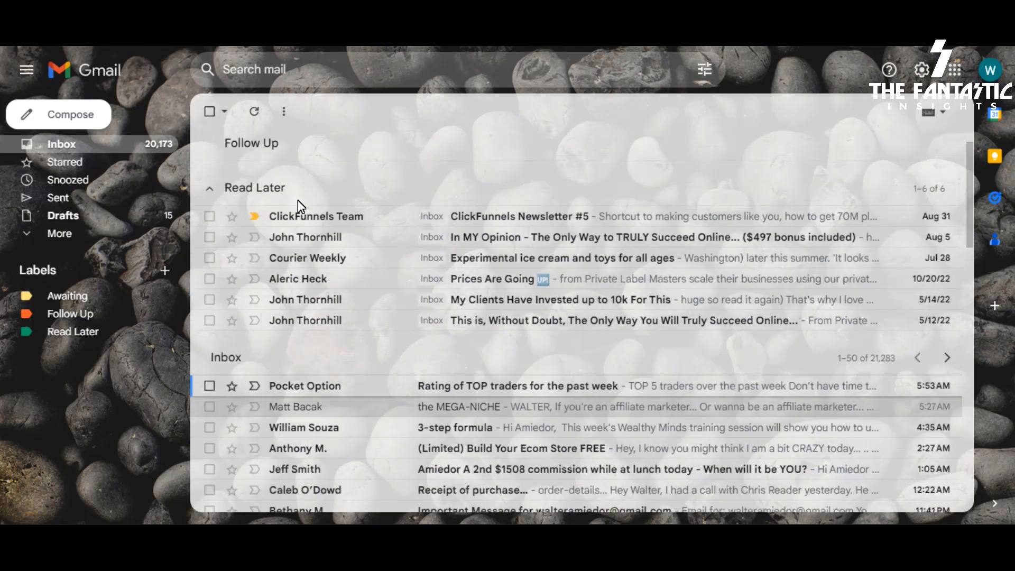
scroll(297, 200, "down", 15)
scroll(300, 202, "up", 15)
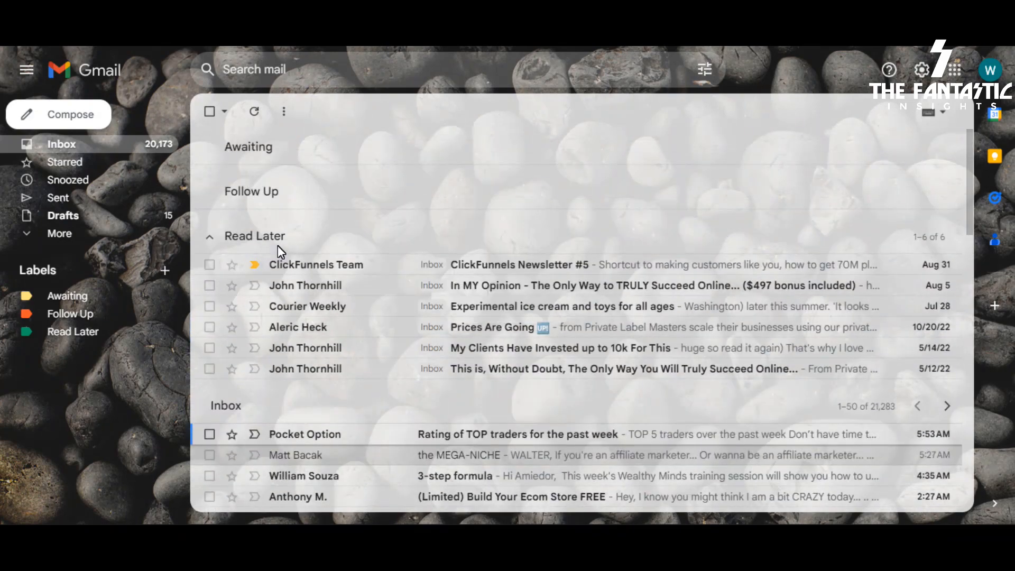
left_click(220, 238)
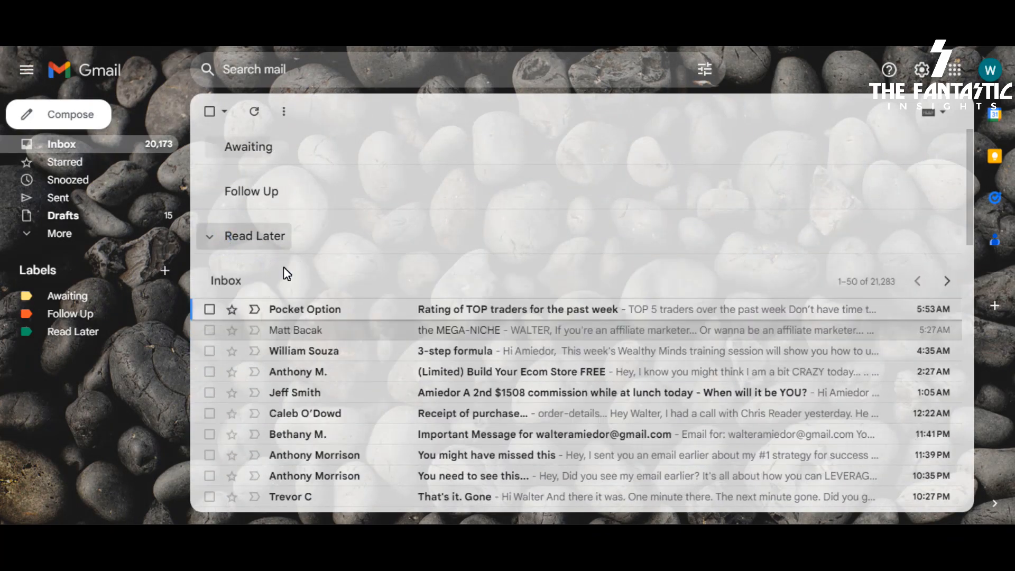
scroll(385, 351, "down", 3)
scroll(386, 351, "up", 3)
Change the multiple inbox position to Right of the inbox and save the inbox settings.
left_click(922, 69)
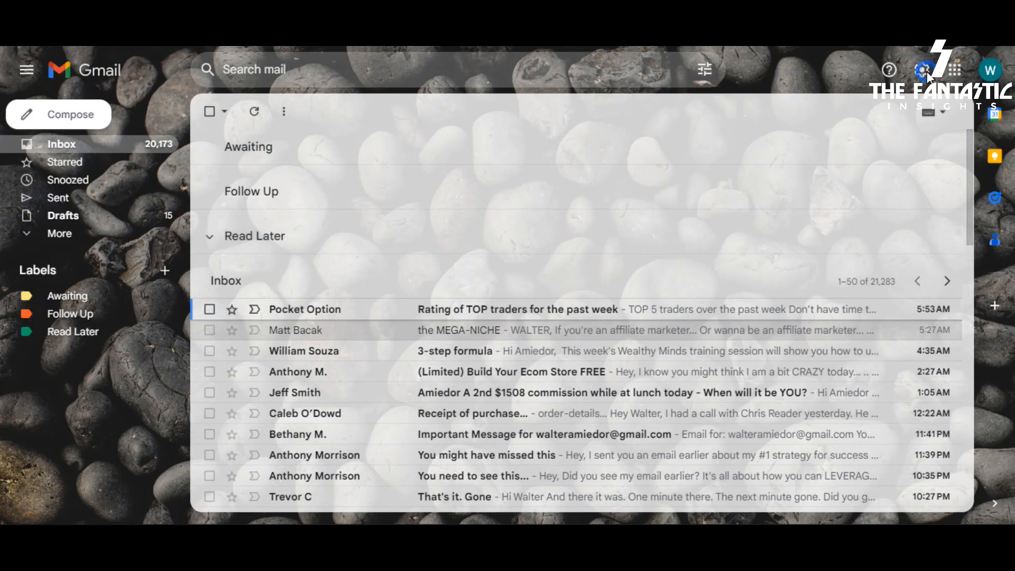
scroll(843, 370, "down", 10)
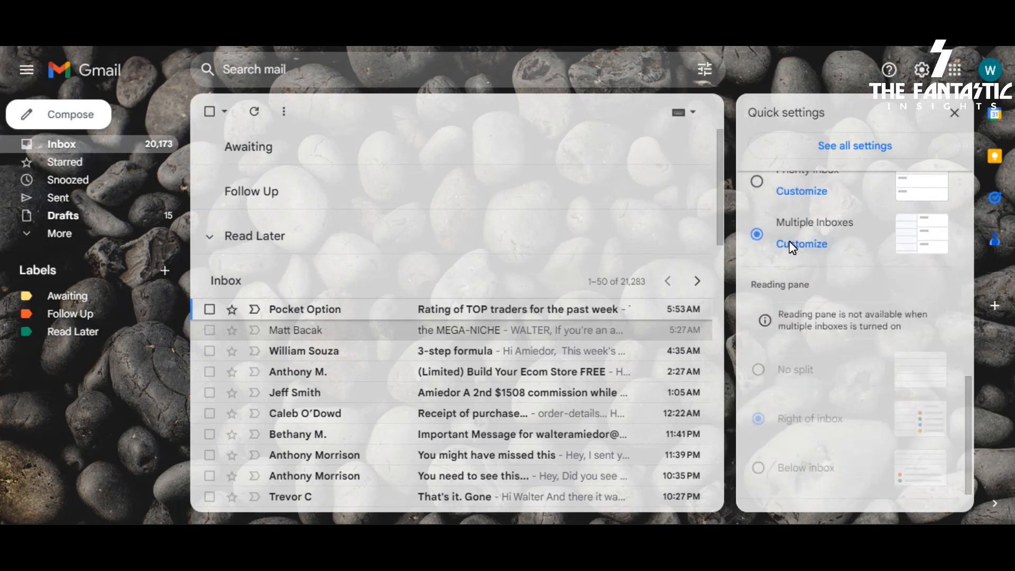
left_click(791, 244)
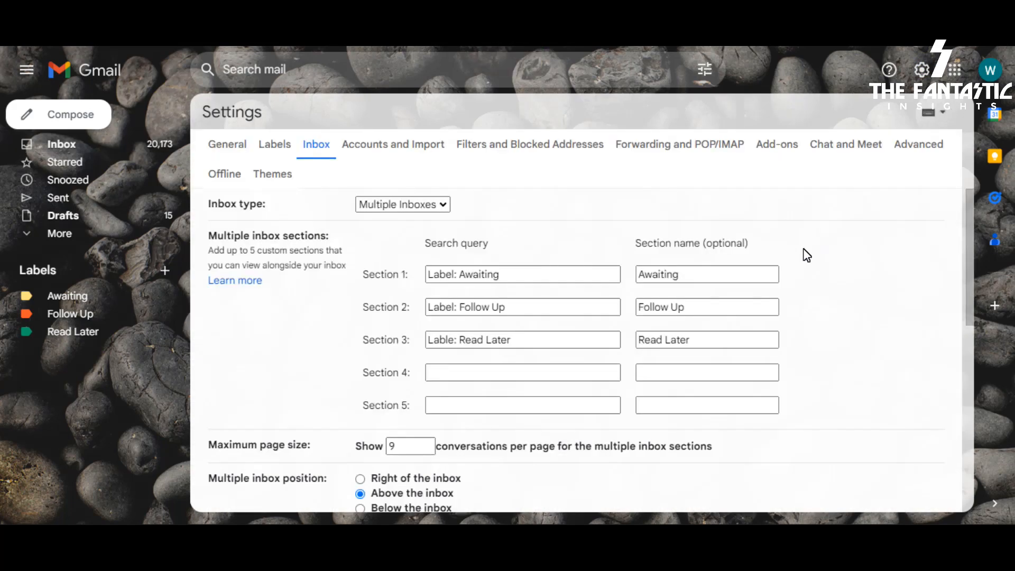
scroll(491, 385, "down", 4)
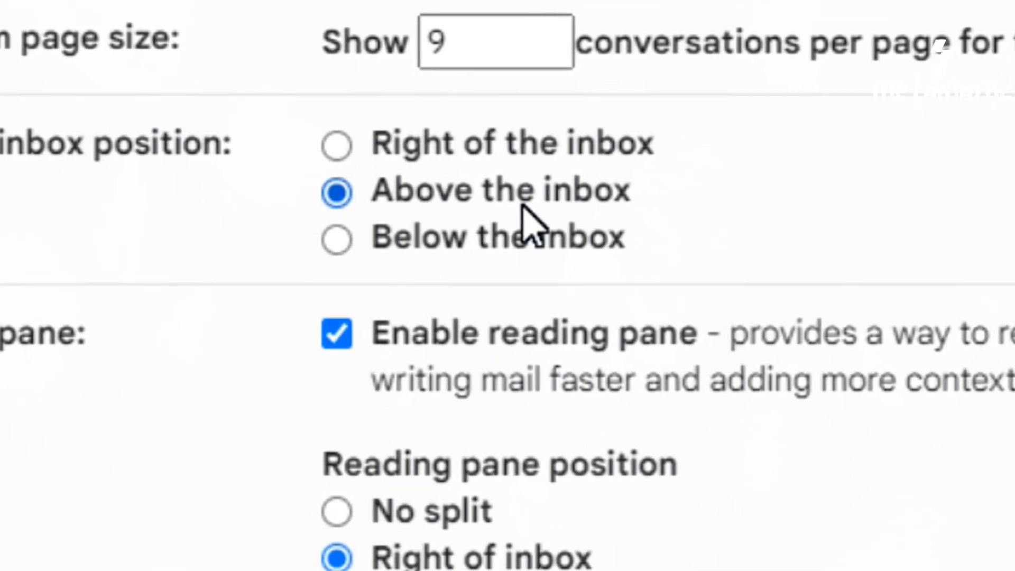
left_click(342, 151)
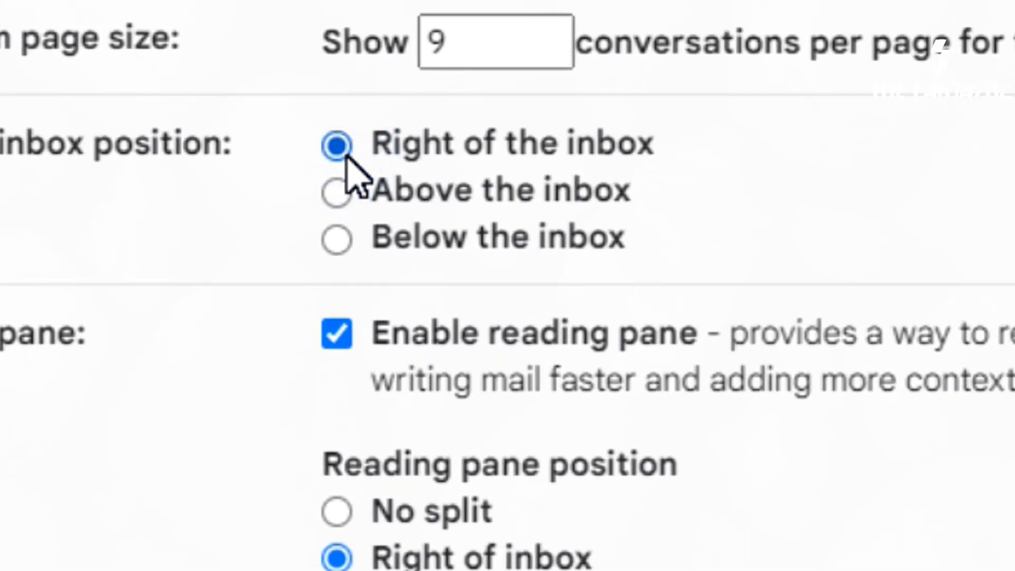
scroll(918, 508, "down", 10)
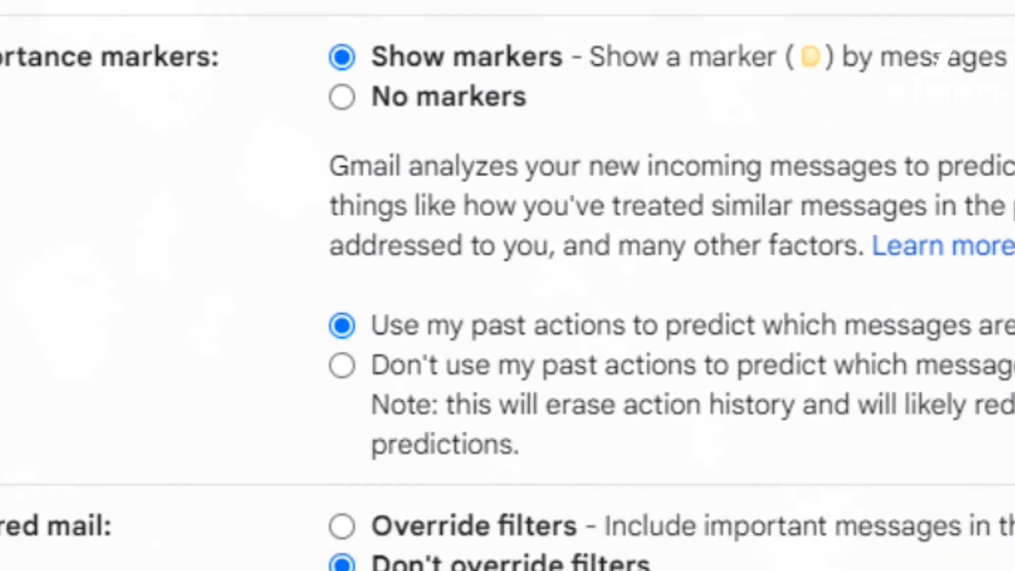
left_click(580, 447)
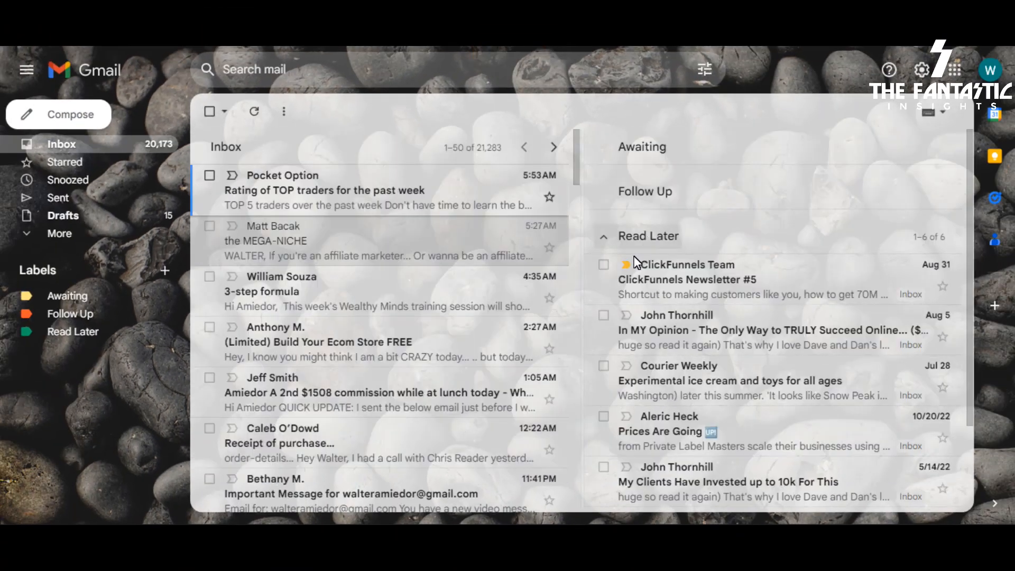
Collapse the Read Later section beside the inbox and read the "Rating of TOP traders for the past week" message.
left_click(604, 237)
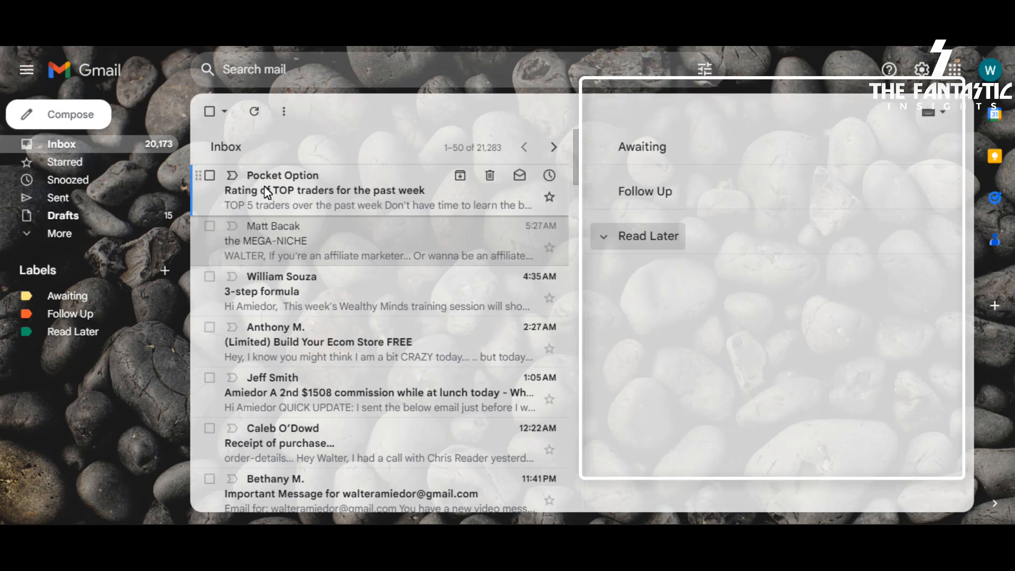
left_click(300, 194)
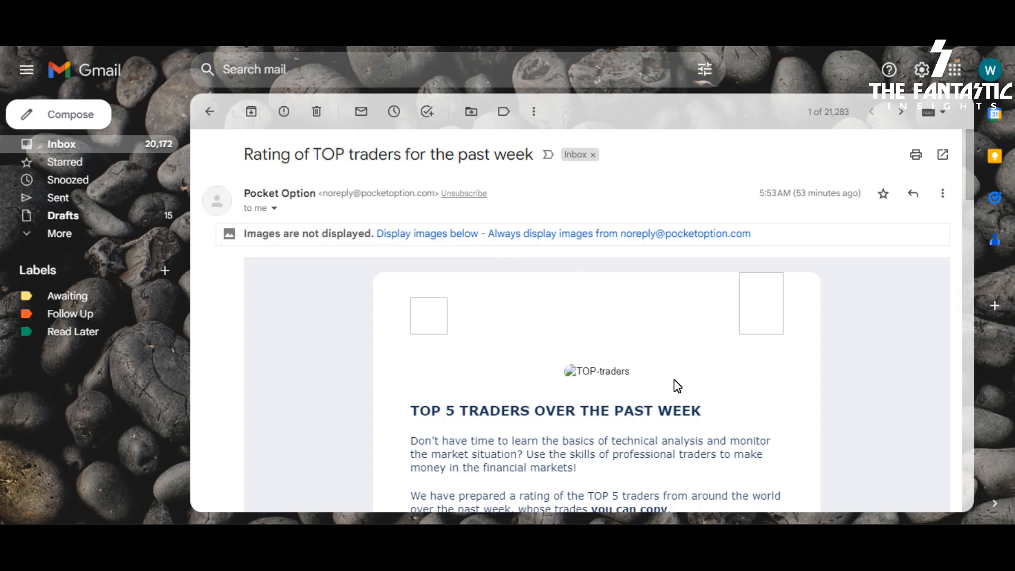
scroll(794, 359, "down", 2)
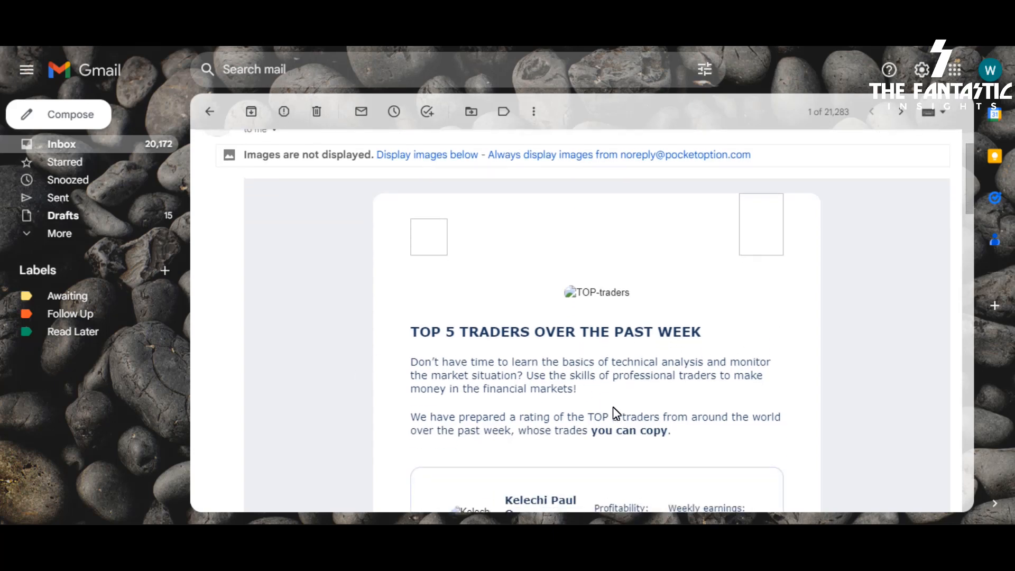
scroll(613, 407, "up", 2)
scroll(613, 407, "down", 3)
scroll(617, 413, "up", 3)
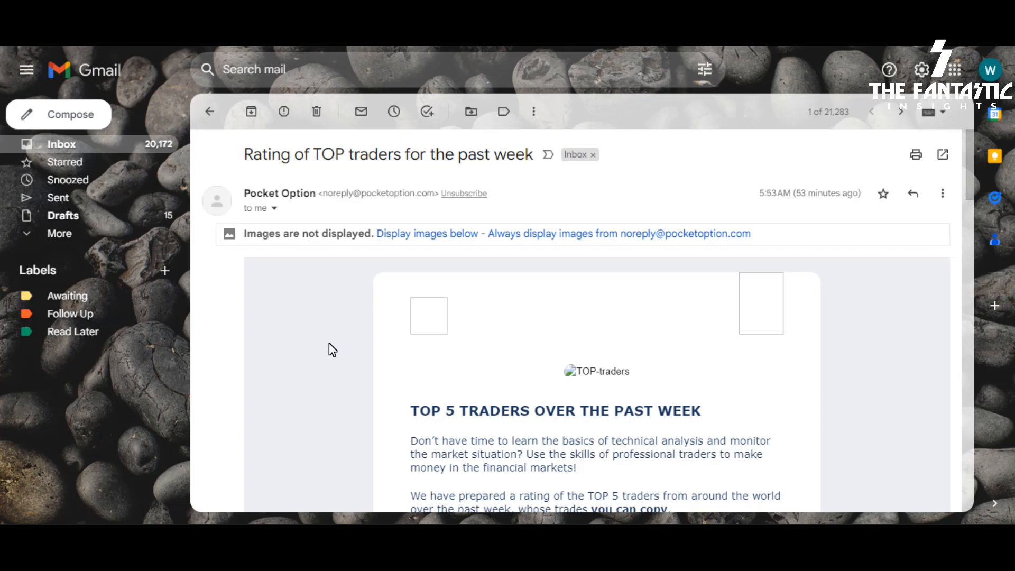
Label the open "Rating of TOP traders for the past week" message as Awaiting and archive it.
key("l")
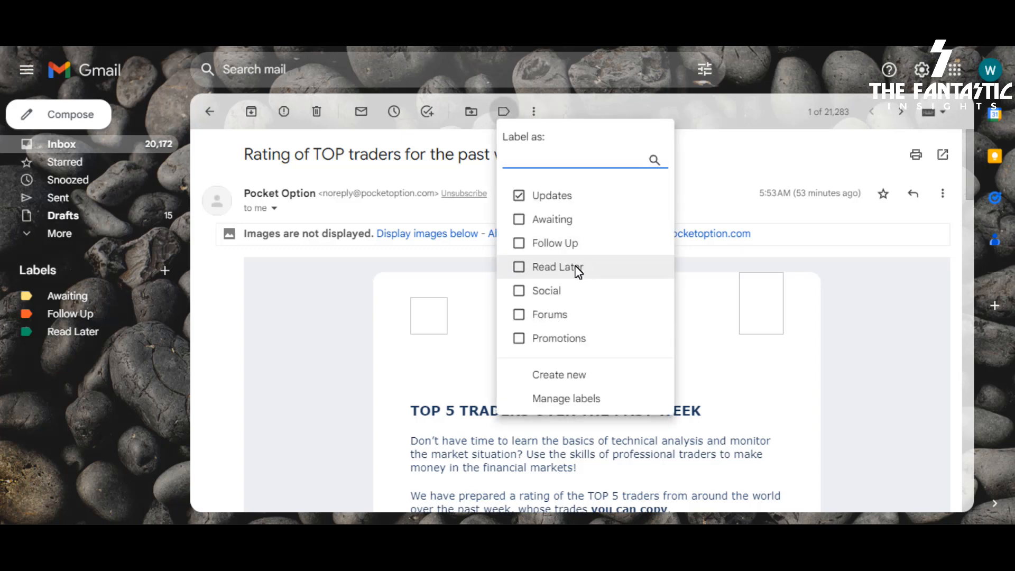
left_click(526, 222)
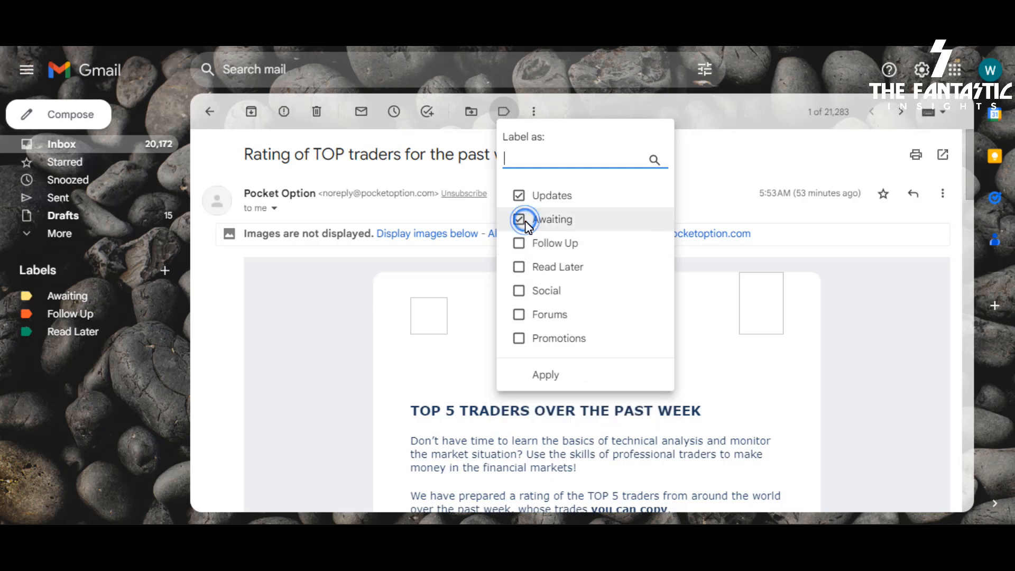
left_click(564, 380)
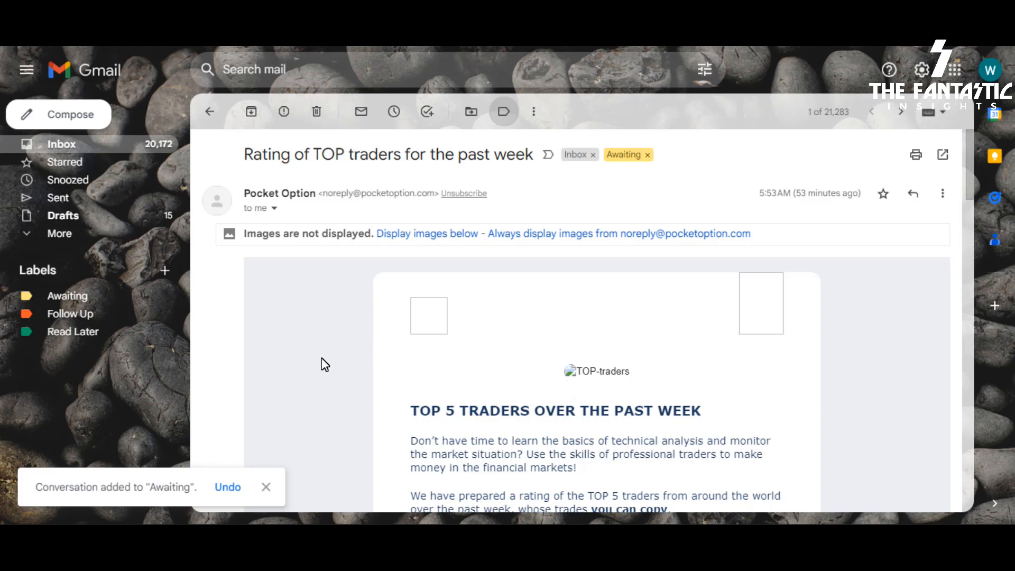
key("e")
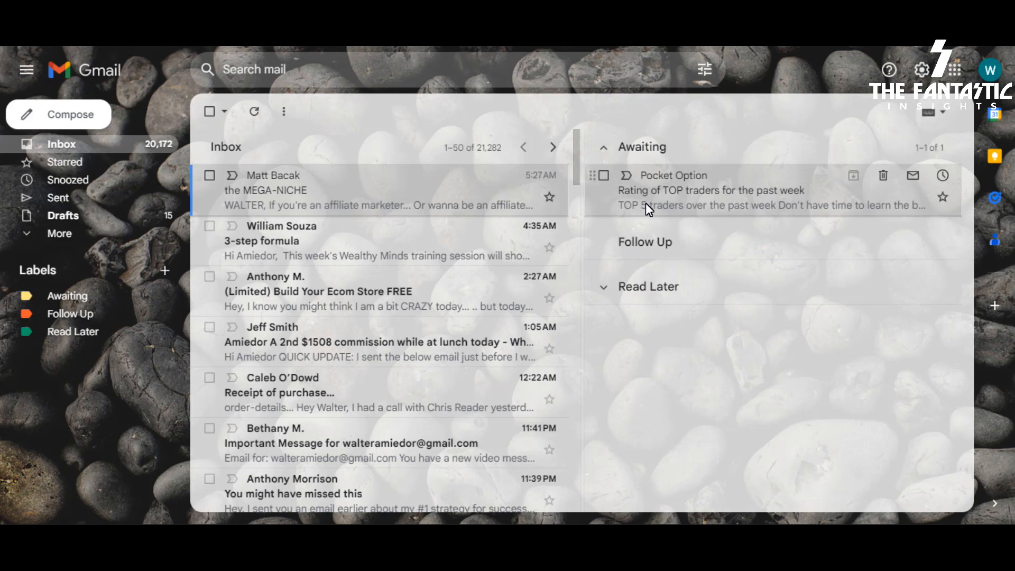
Add a fourth multiple inbox section with the query "Label: Not Important" and the name "Not Important", saving the changes.
left_click(921, 72)
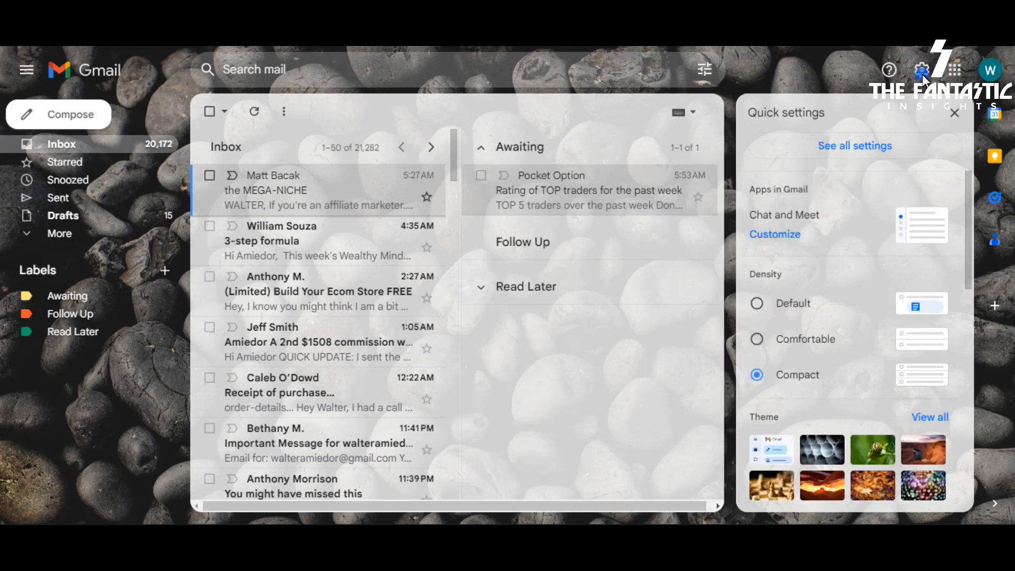
scroll(854, 358, "down", 6)
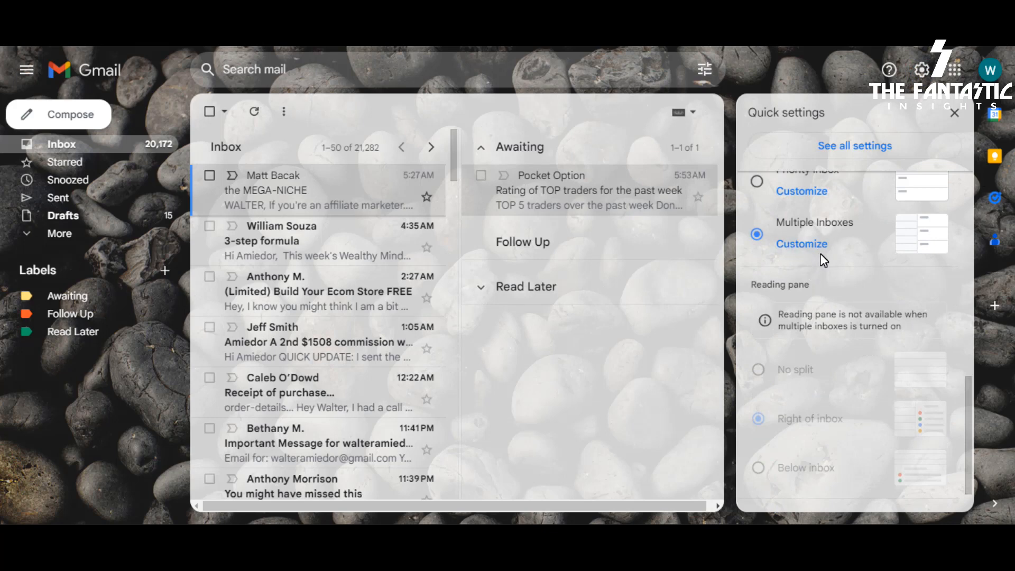
left_click(808, 243)
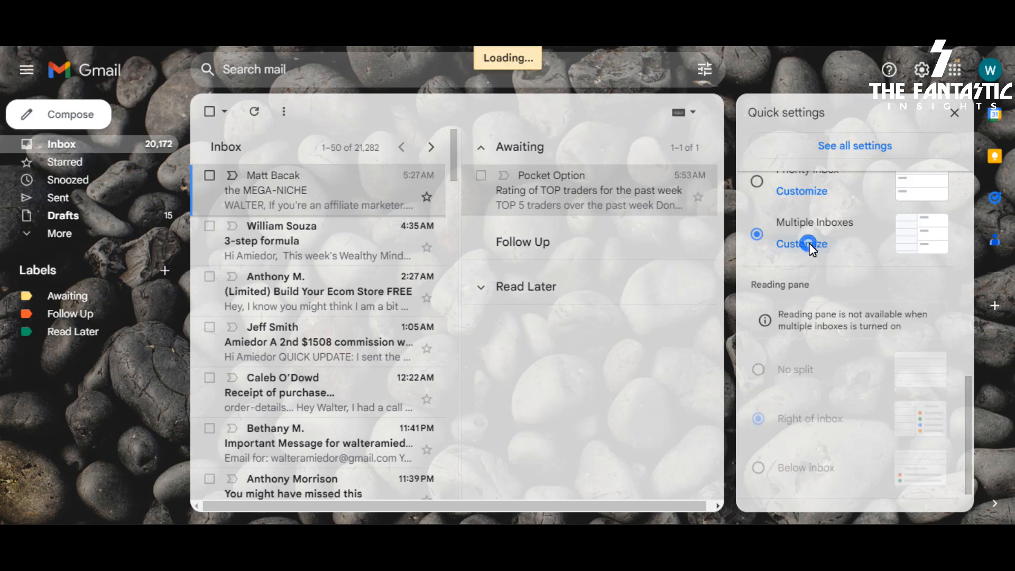
left_click(439, 376)
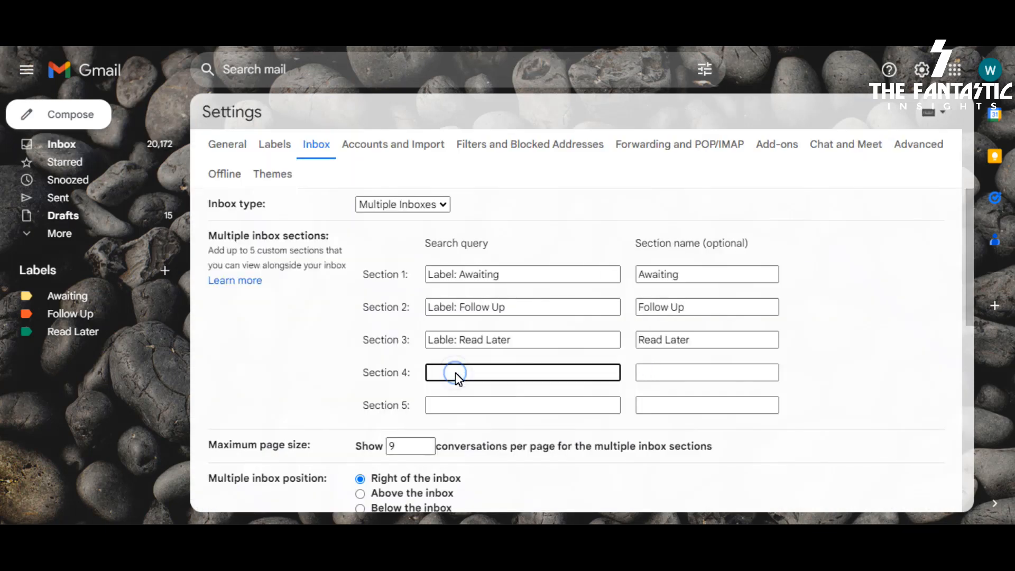
type("Label: Not Important")
left_click(640, 378)
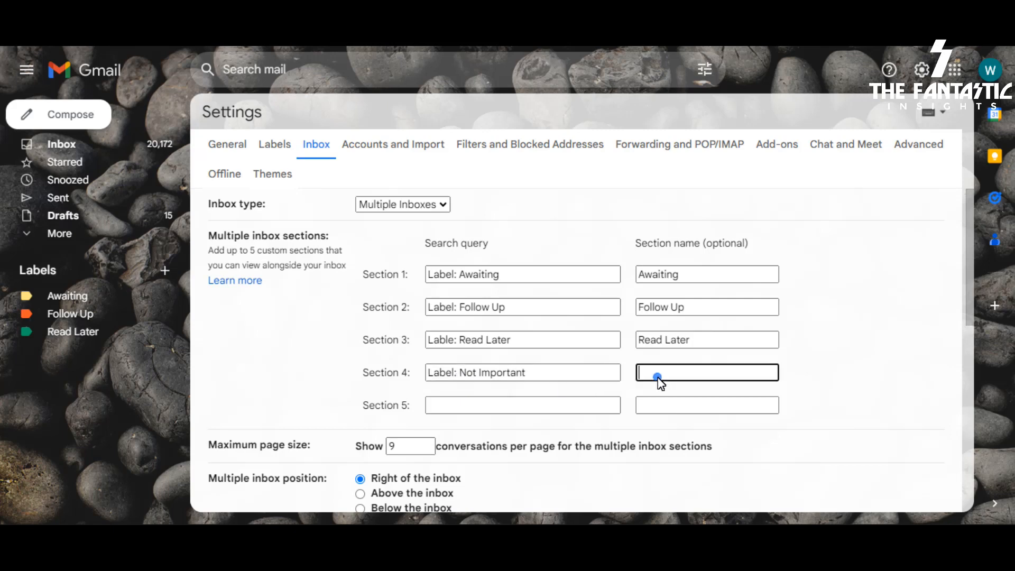
type("Not Important")
scroll(446, 428, "down", 10)
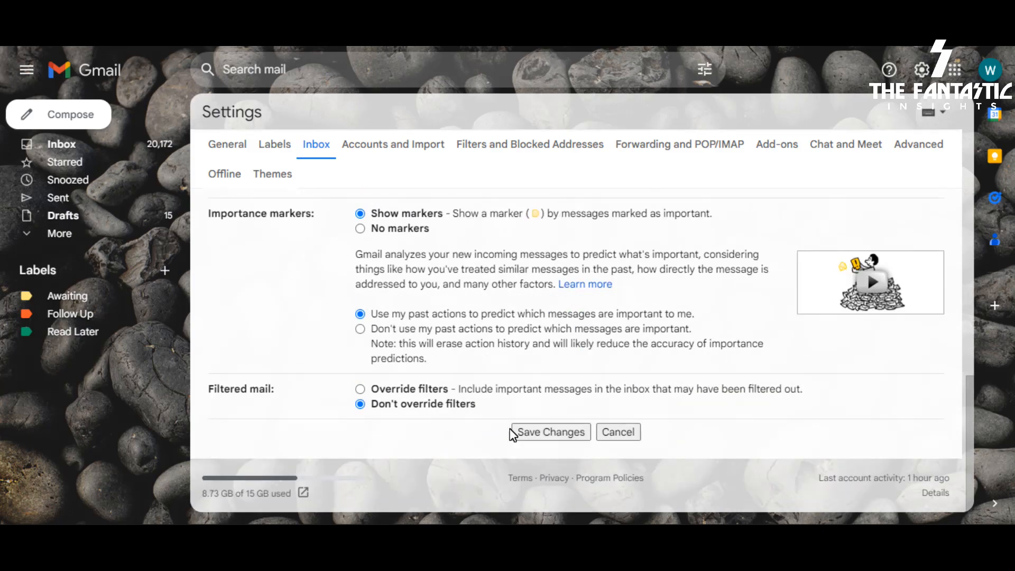
left_click(566, 437)
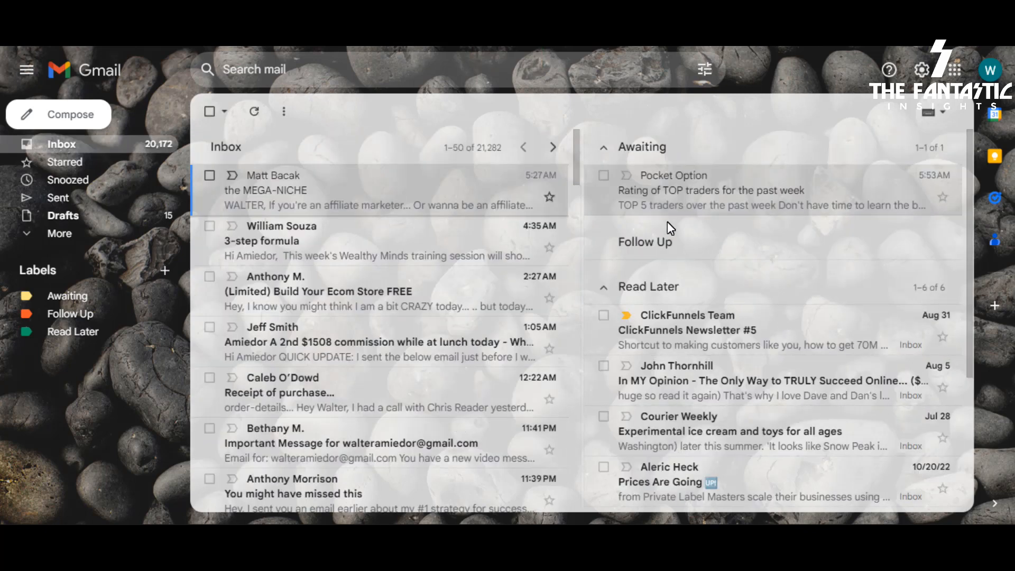
Collapse the Awaiting and Read Later sections beside the inbox and open "the MEGA-NICHE" message.
left_click(608, 149)
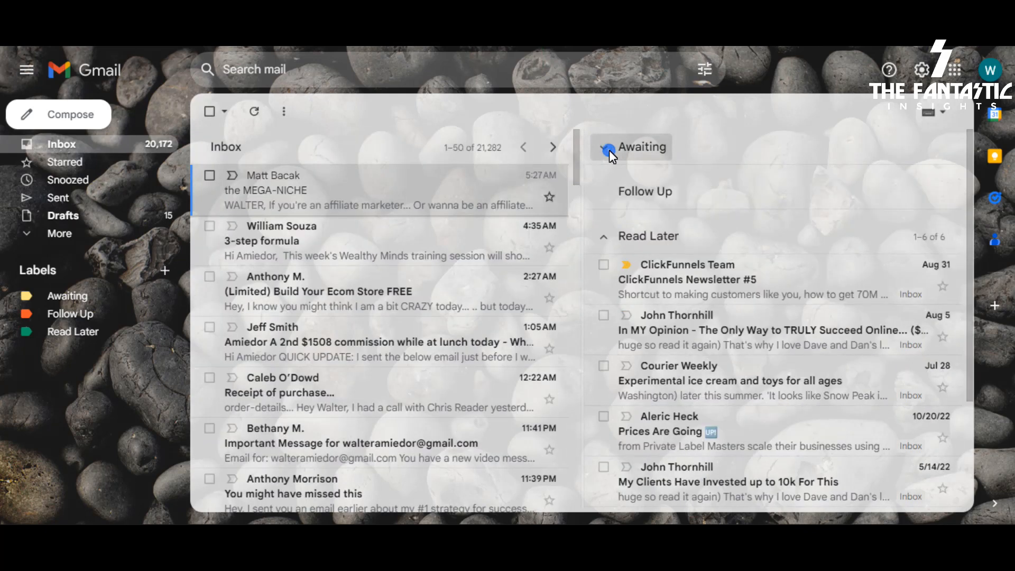
left_click(606, 238)
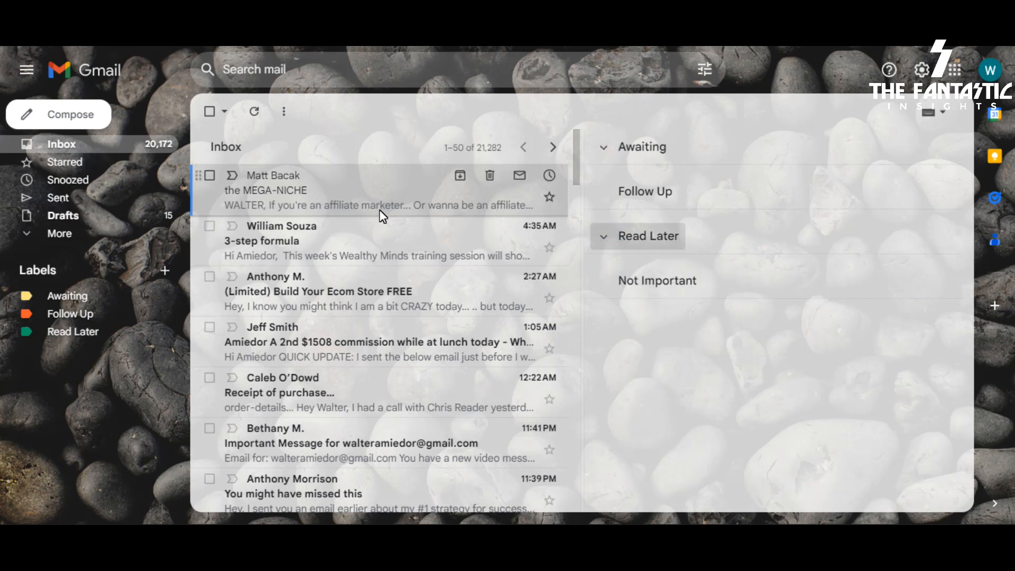
left_click(334, 185)
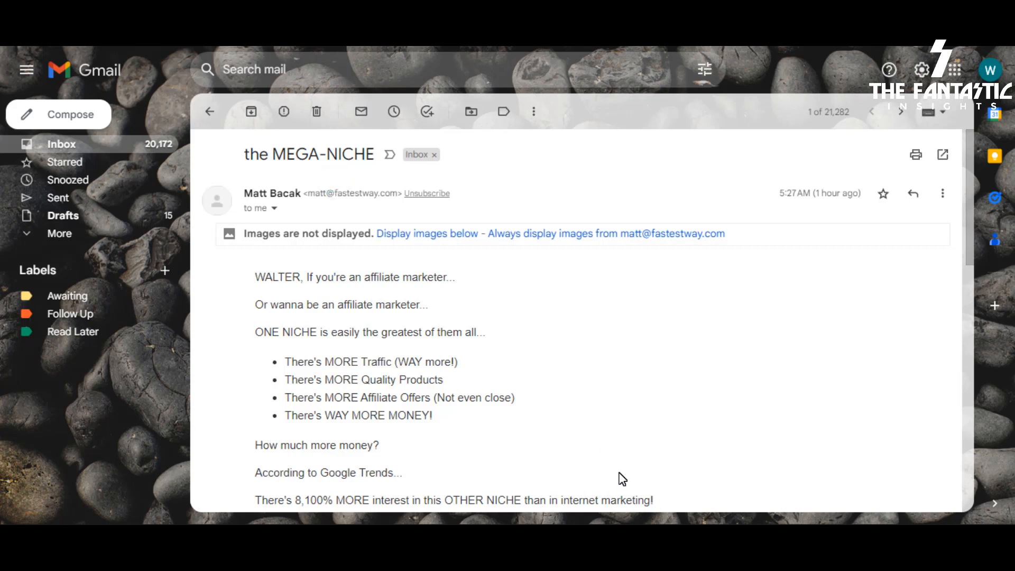
left_click(608, 541)
left_click(554, 270)
triple_click(521, 377)
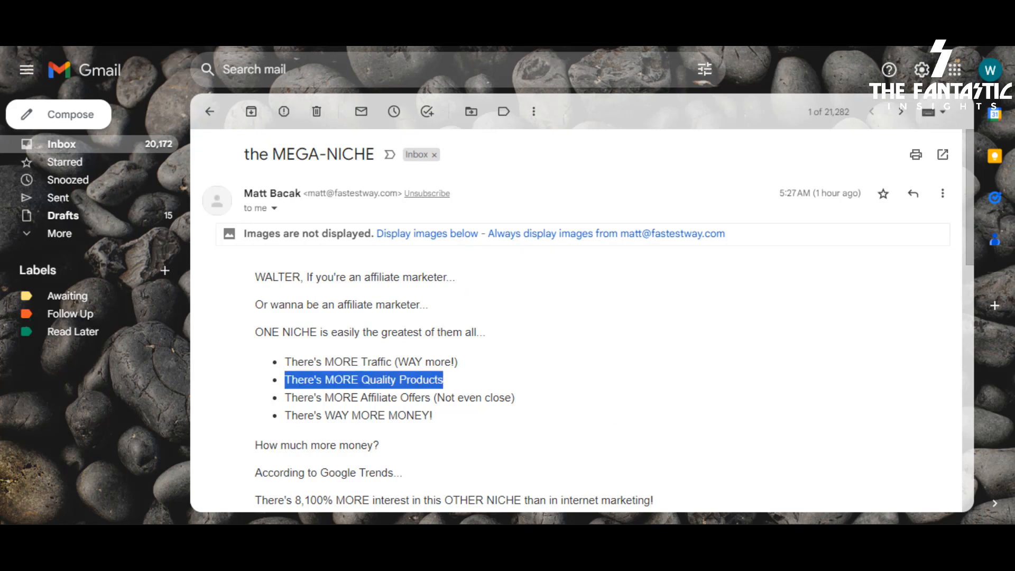
left_click(561, 340)
Label "the MEGA-NICHE" message as Read Later, keeping its Updates label, and archive it.
key("l")
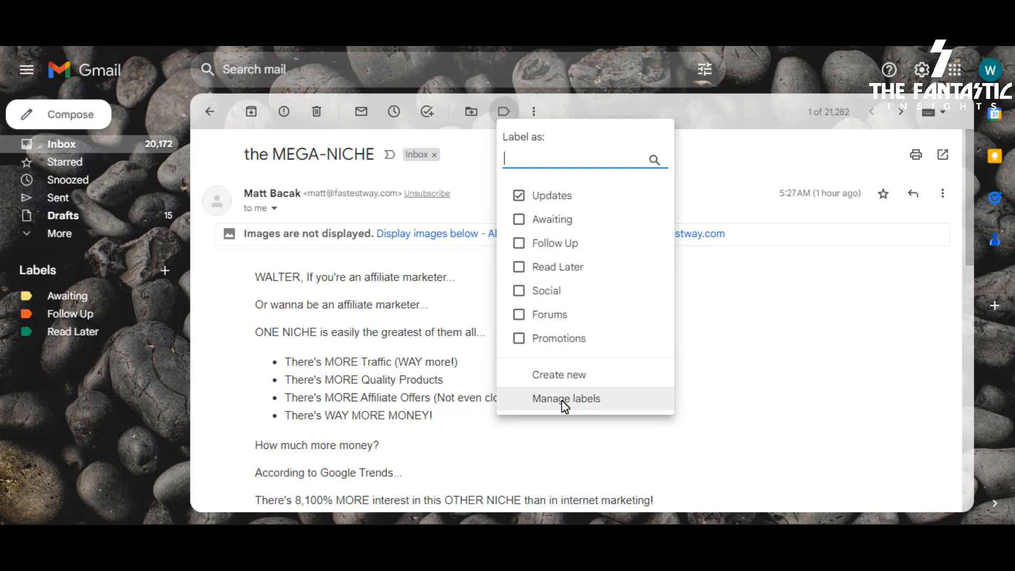
left_click(520, 196)
left_click(519, 196)
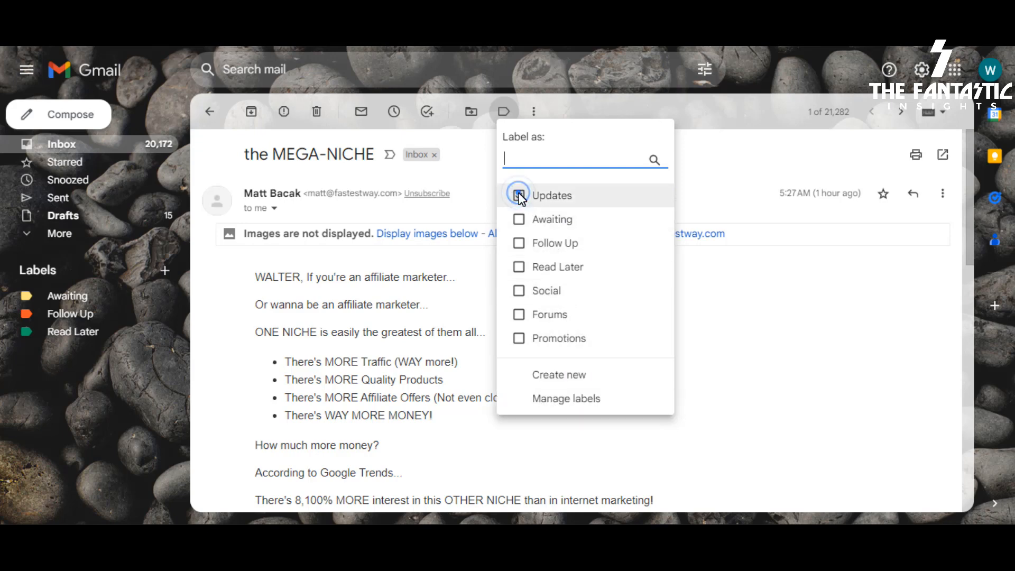
left_click(525, 268)
left_click(573, 378)
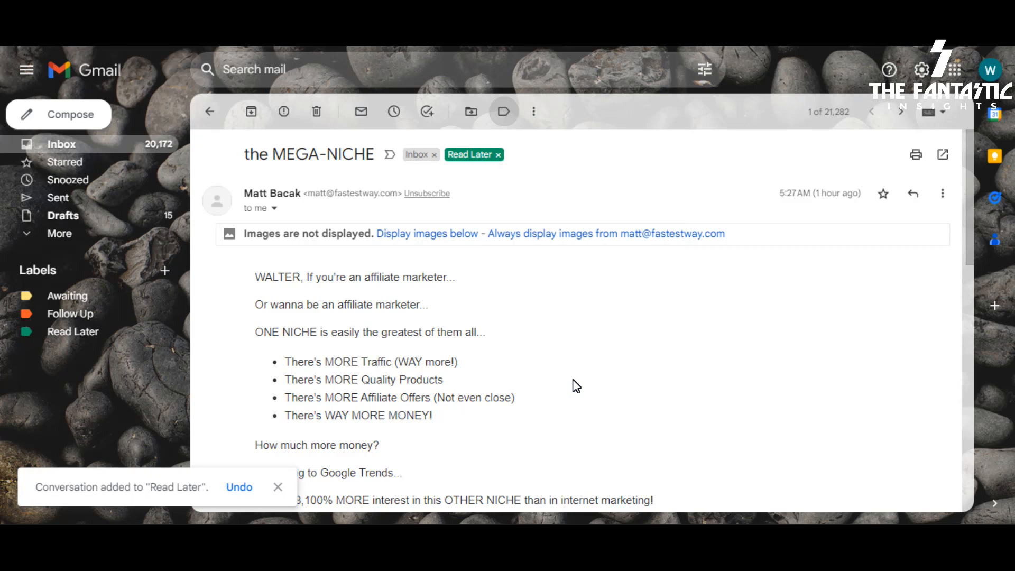
left_click(573, 380)
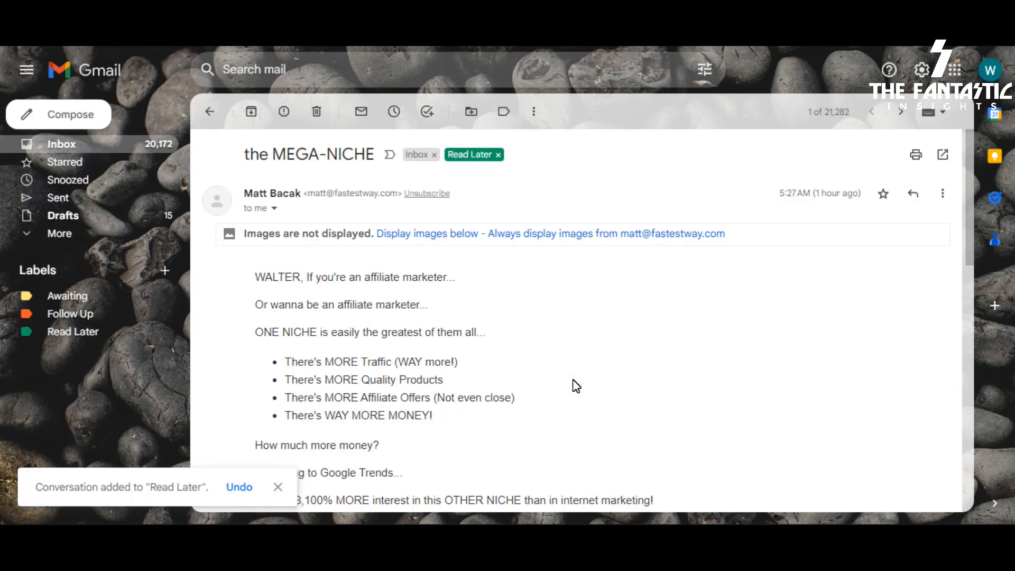
left_click(548, 332)
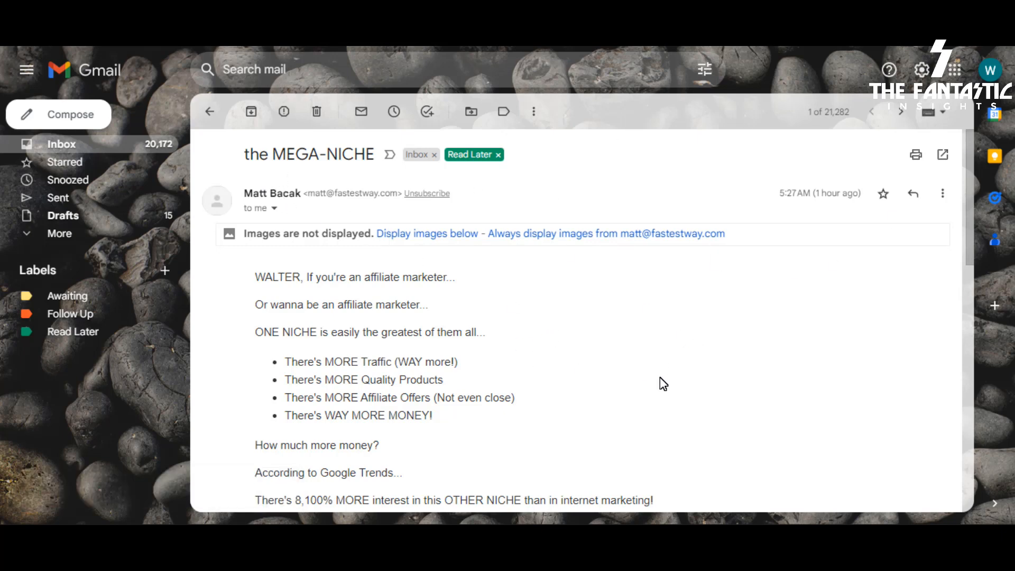
key("e")
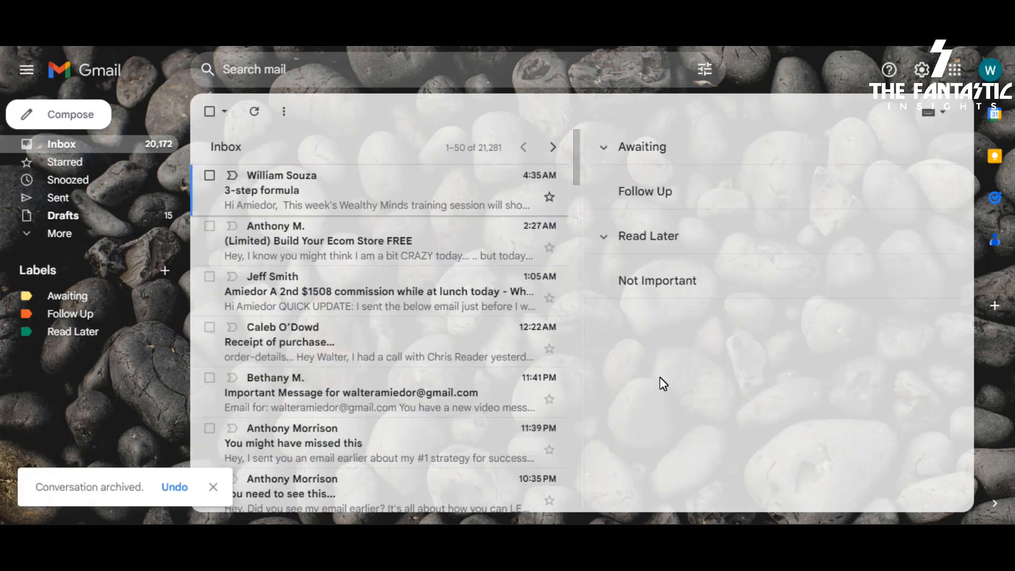
Display the images in the "3-step formula" message and label it with a new label named "Not Important".
left_click(358, 204)
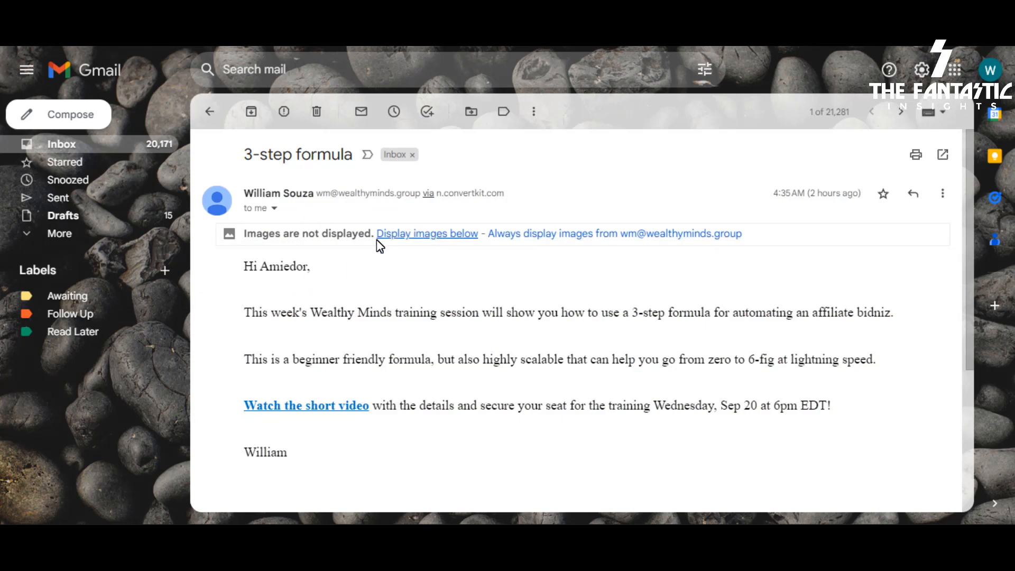
left_click(434, 233)
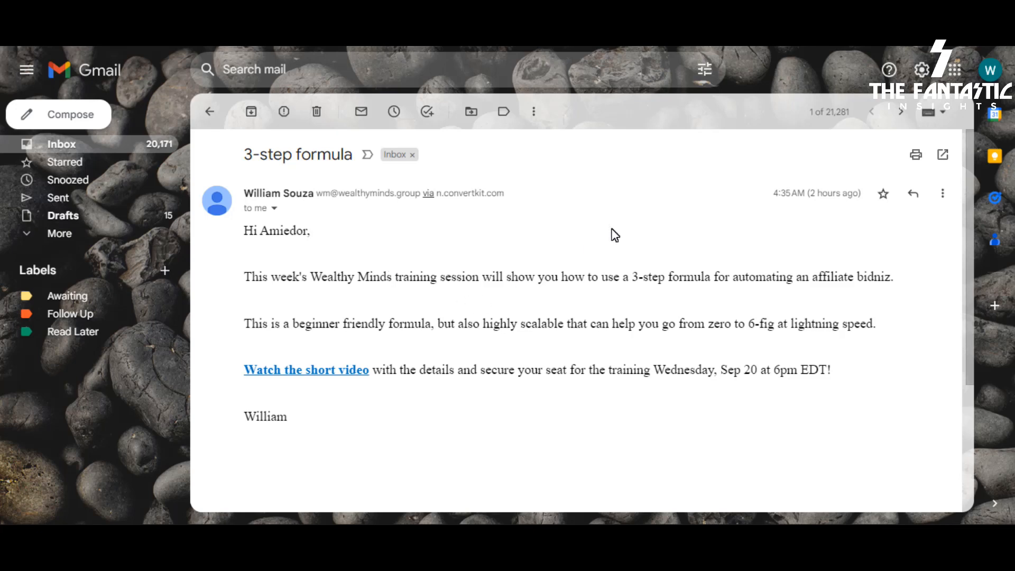
key("l")
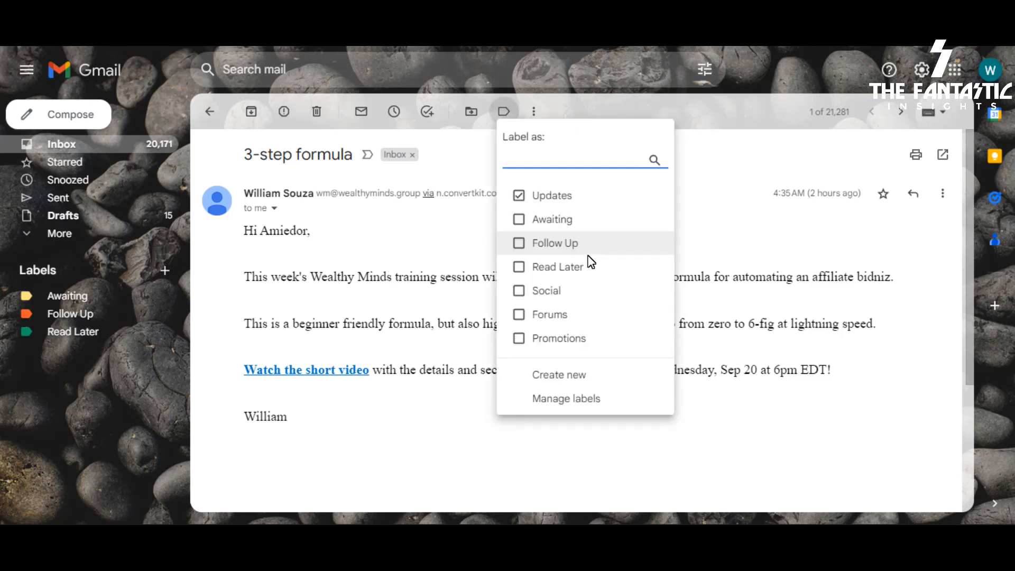
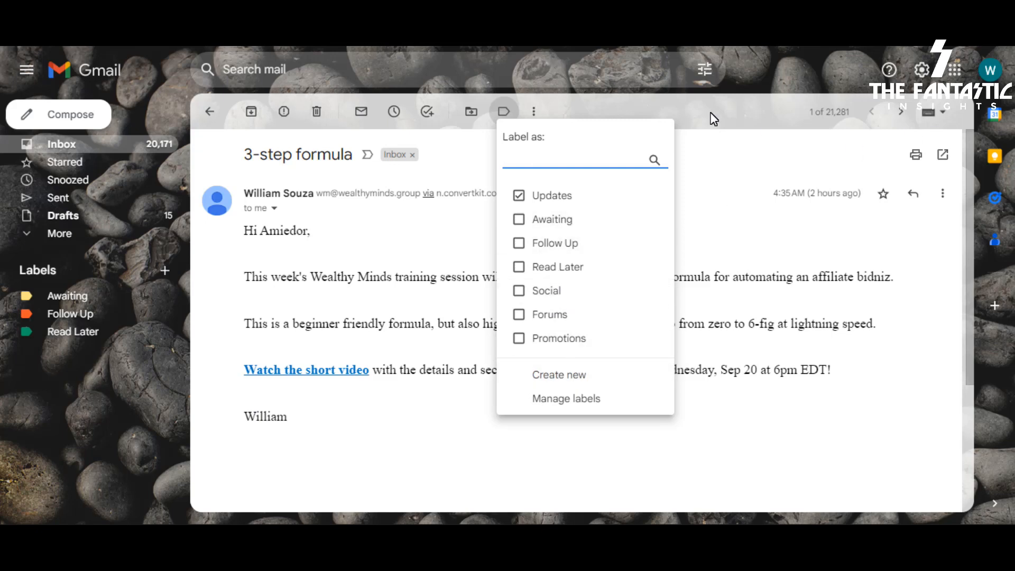
left_click(584, 377)
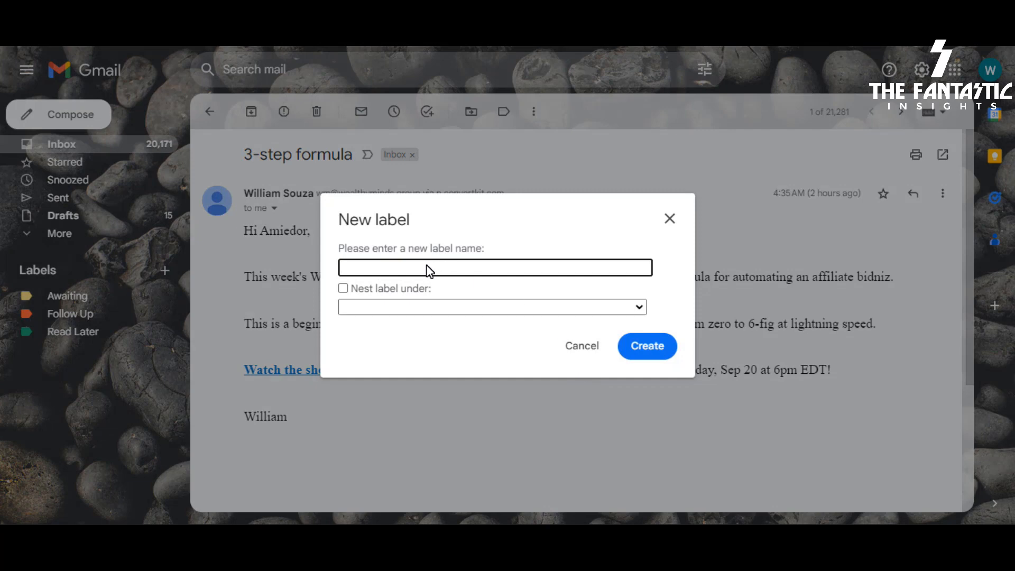
left_click(429, 268)
type("Not Important")
left_click(655, 346)
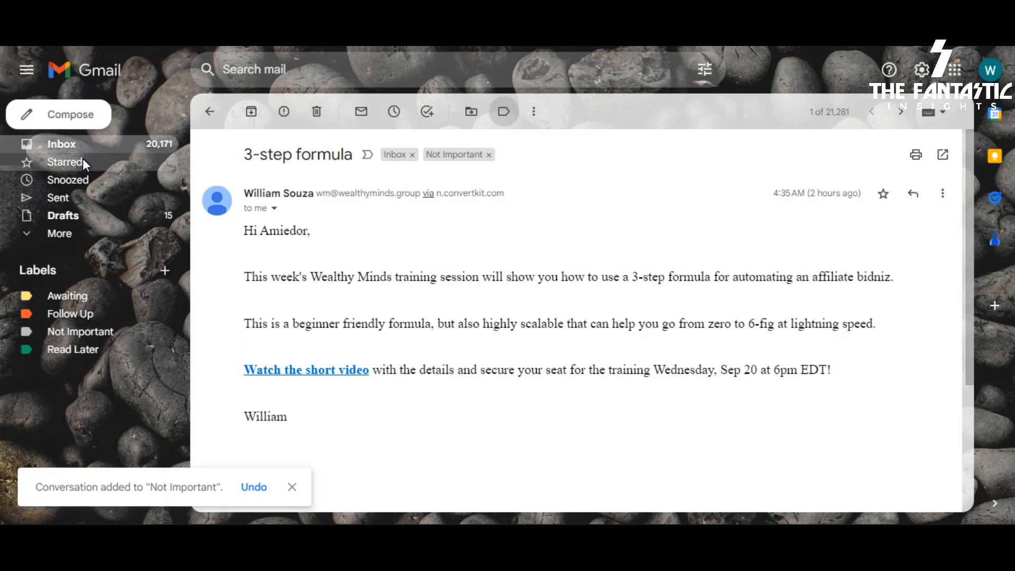
Check the "3-step formula" message from the inbox with the main menu collapsed, and return to the inbox.
left_click(72, 145)
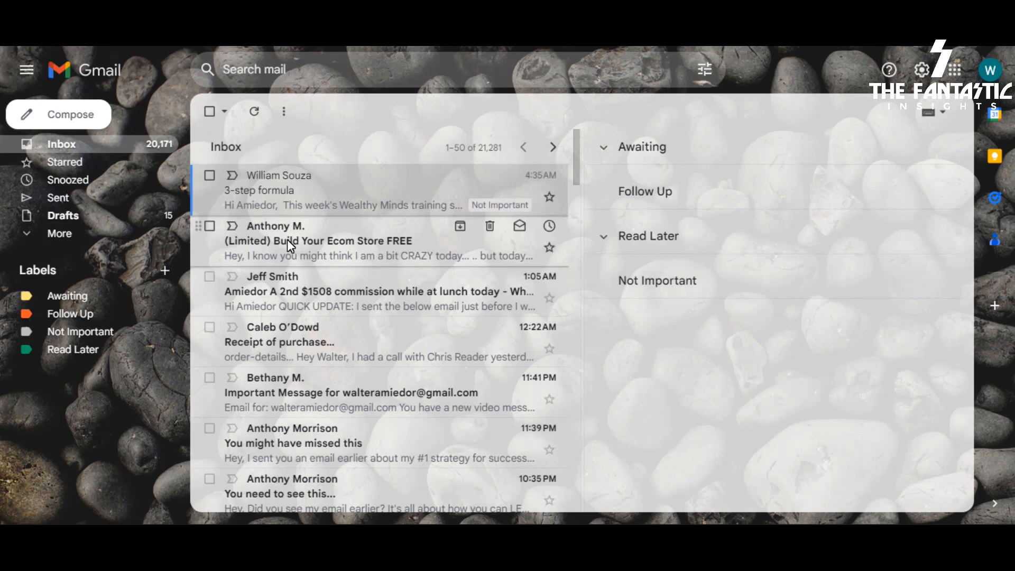
left_click(289, 185)
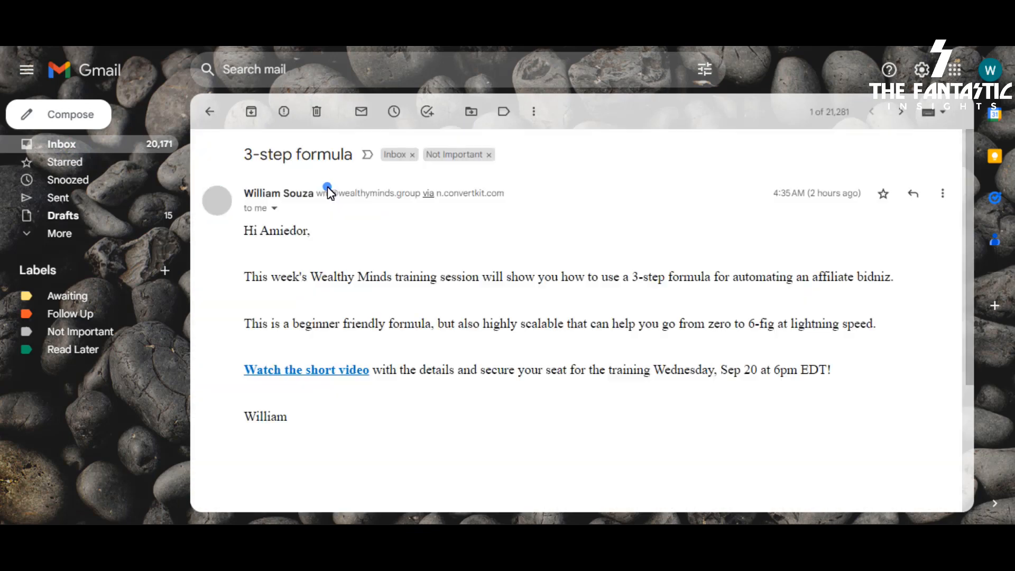
left_click(26, 69)
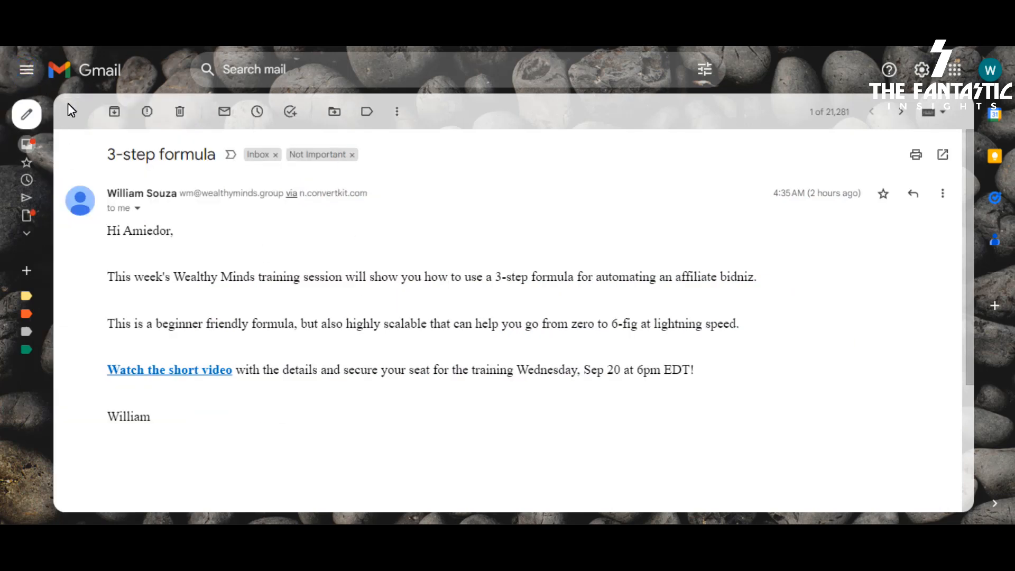
left_click(78, 113)
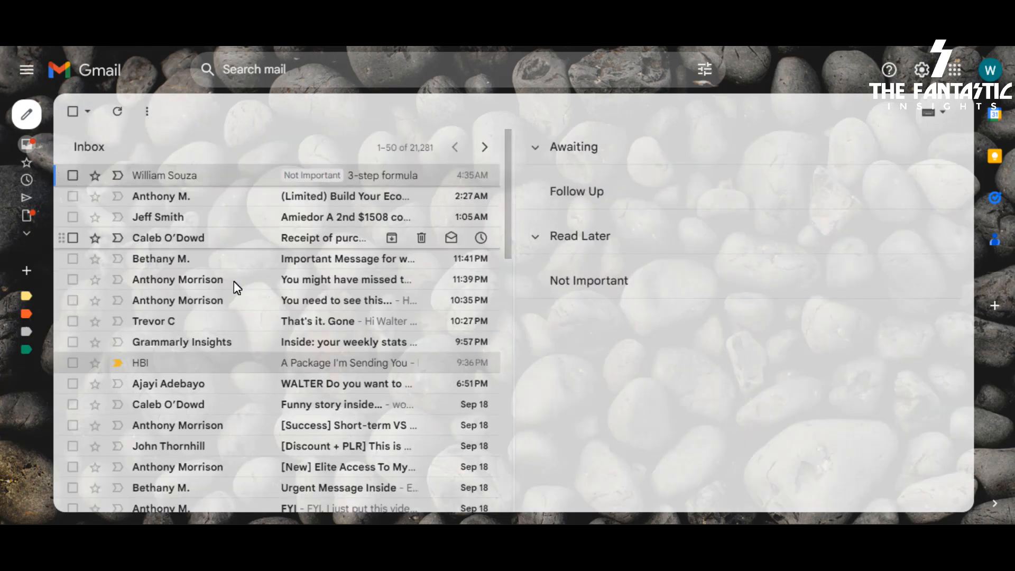
View the "(Limited) Build Your Ecom Store FREE" message and look through the inbox list beside the custom sections.
left_click(167, 196)
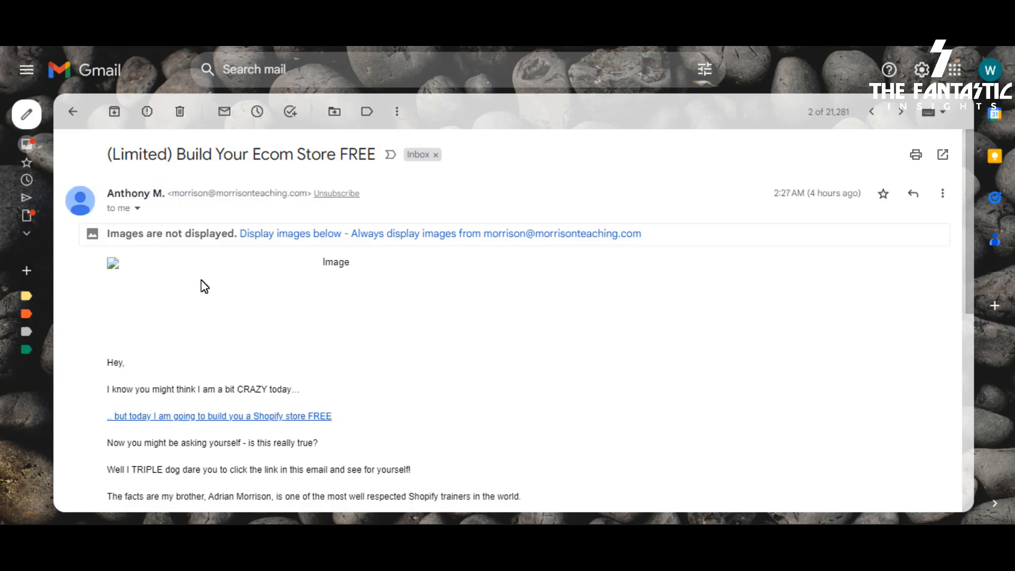
left_click(81, 114)
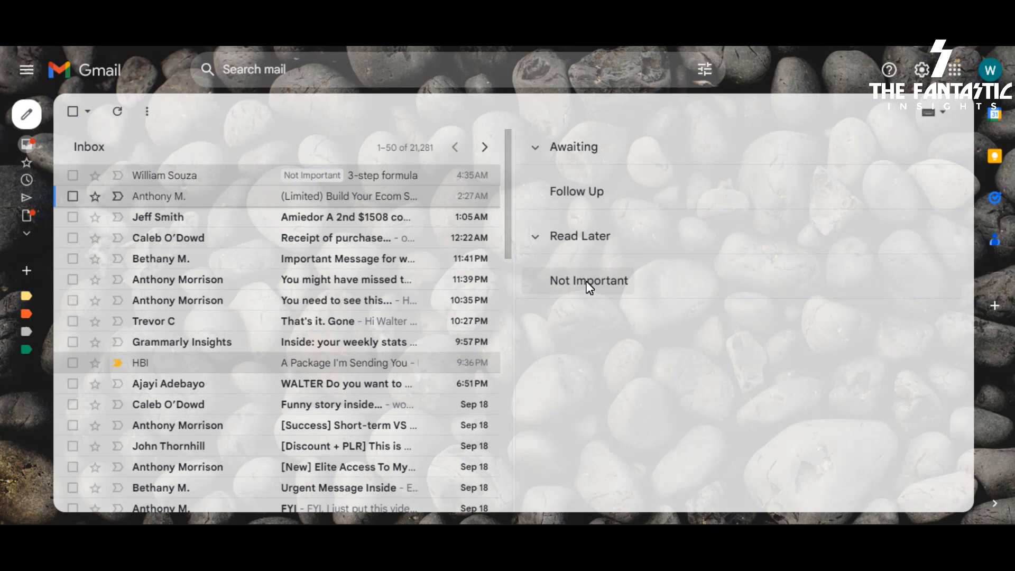
scroll(293, 295, "down", 3)
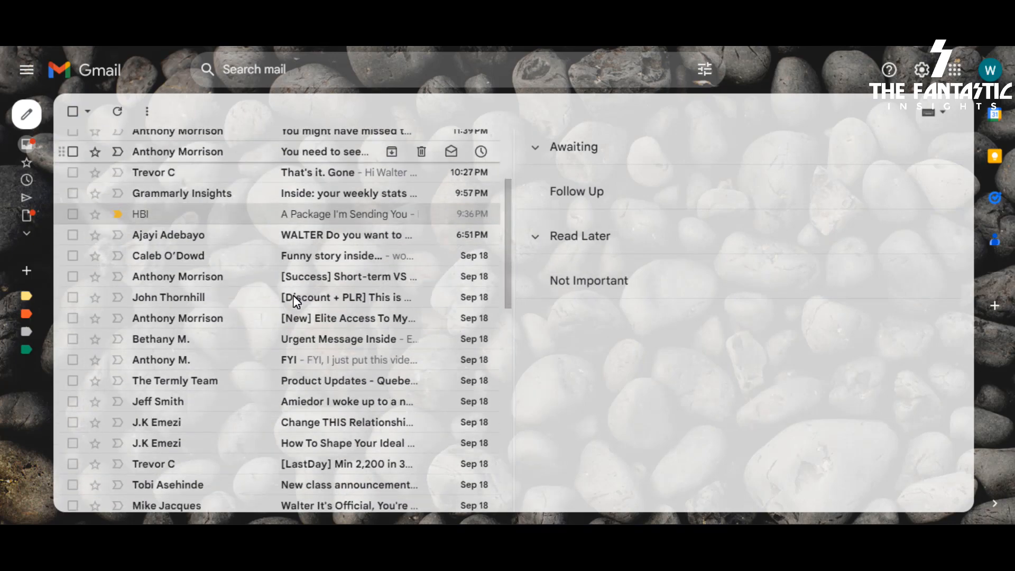
scroll(293, 295, "up", 3)
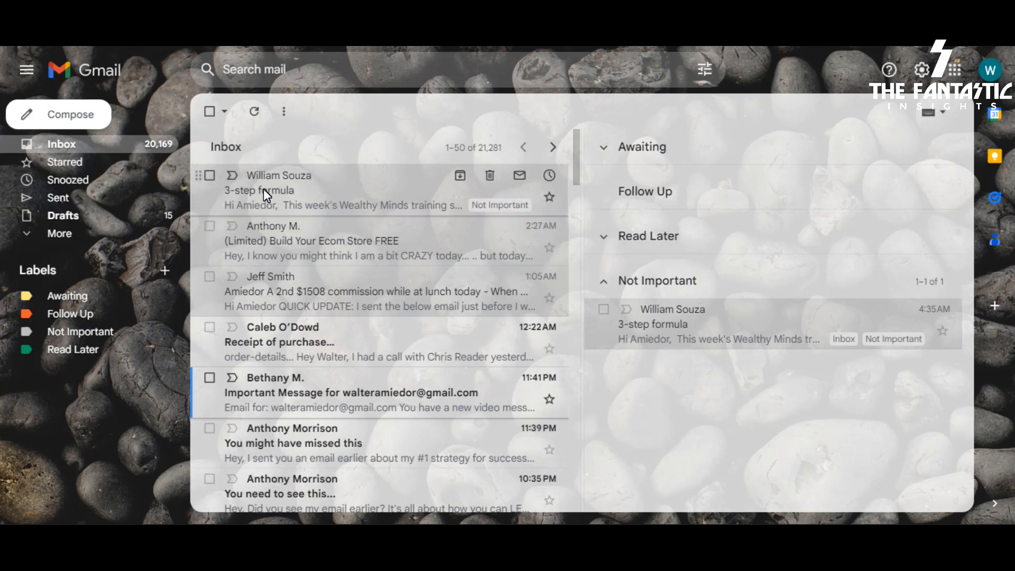
View the "3-step formula" message and return to the inbox.
left_click(282, 184)
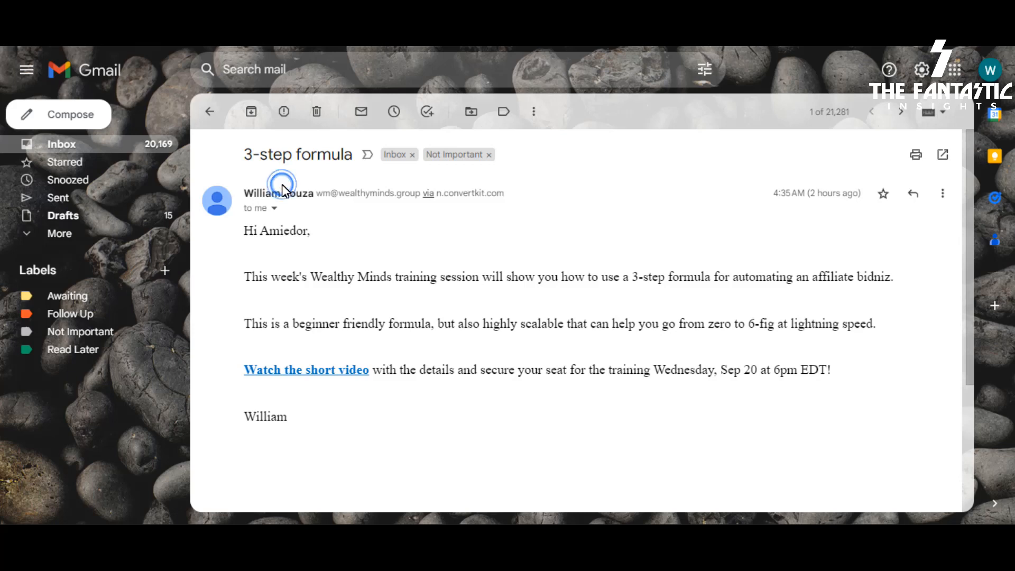
left_click(214, 112)
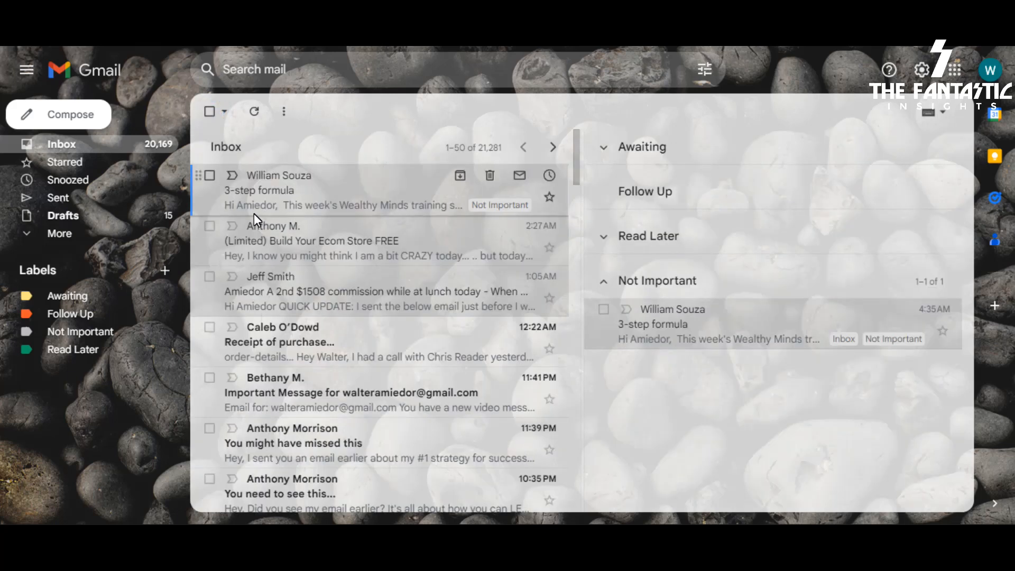
Label as Read Later the messages from "3-step formula" down to "It's Official, You're Good Enough", except "Do you want to miss this?" and "New class announcement".
left_click(211, 175)
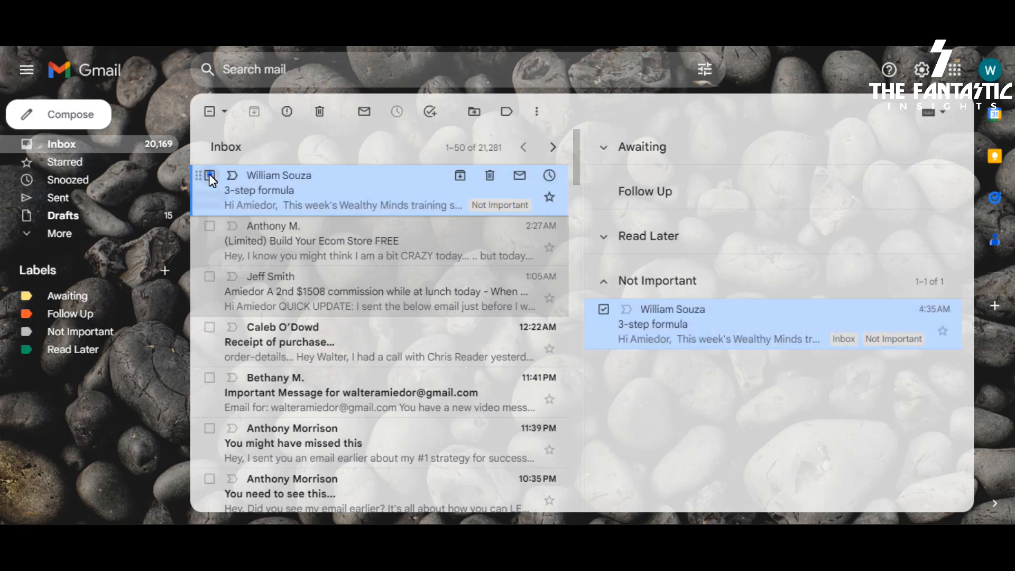
left_click(209, 226)
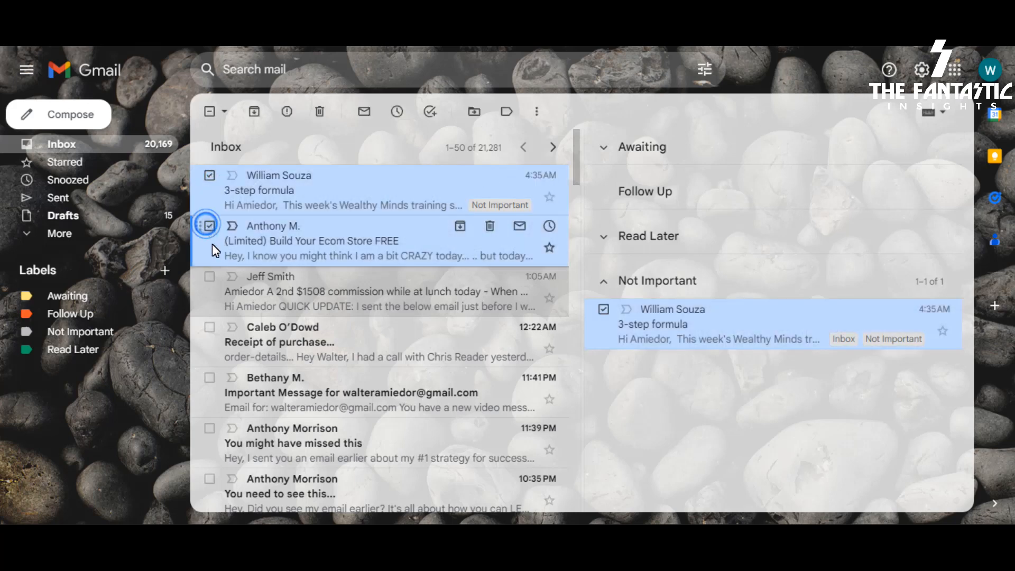
left_click(209, 277)
left_click(209, 328)
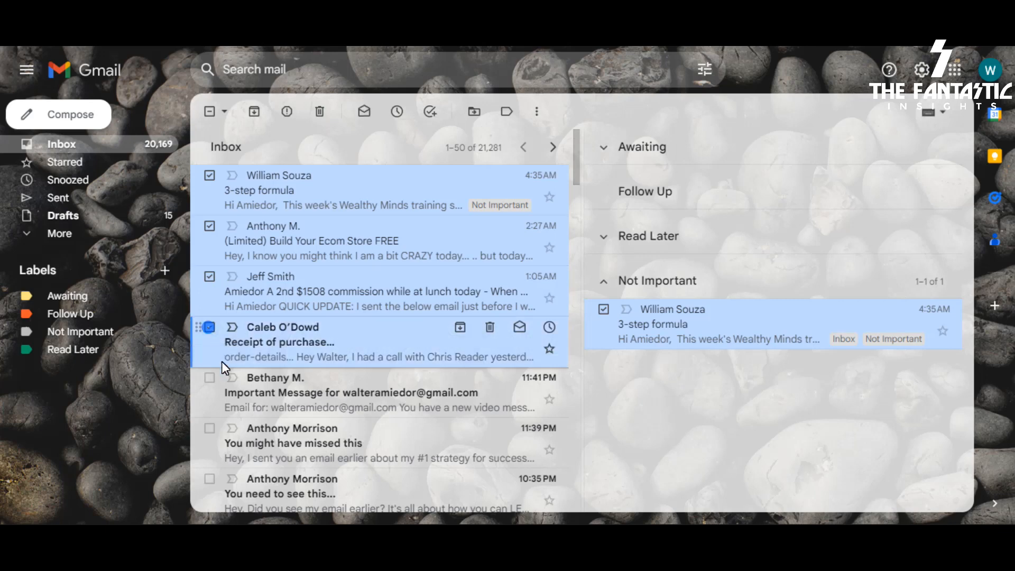
scroll(221, 360, "down", 3)
left_click(210, 228)
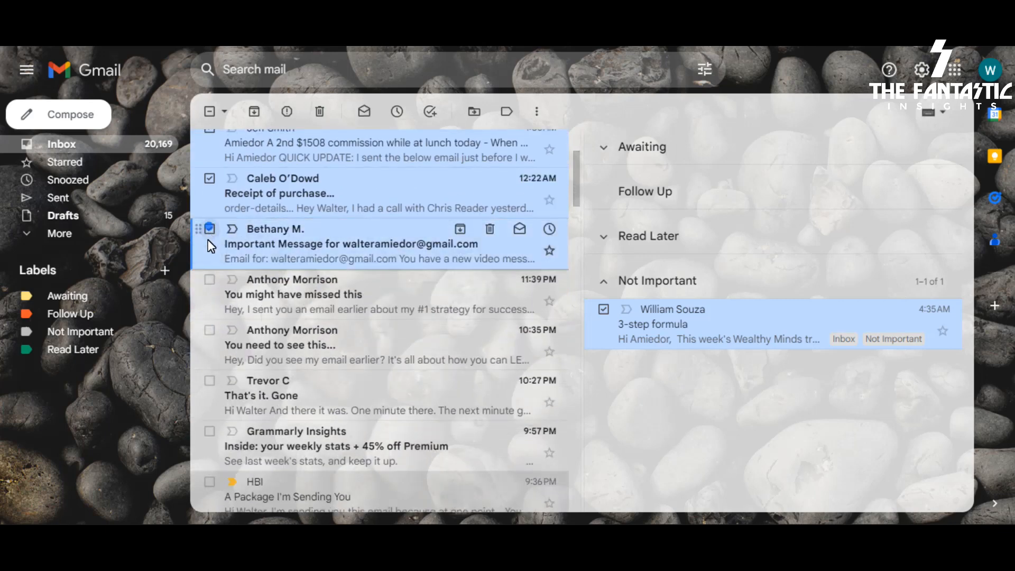
left_click(210, 279)
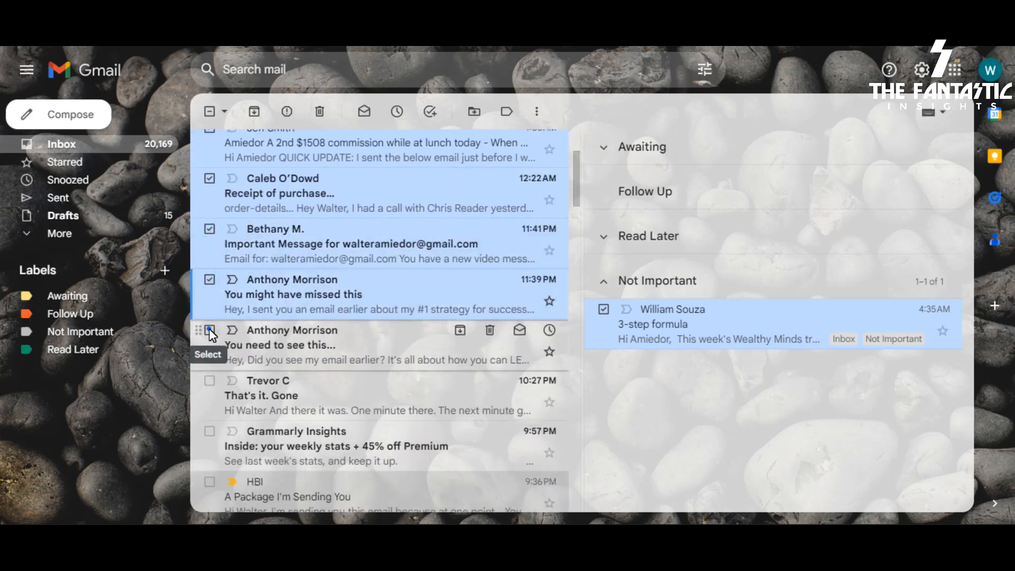
left_click(209, 330)
scroll(291, 325, "down", 1)
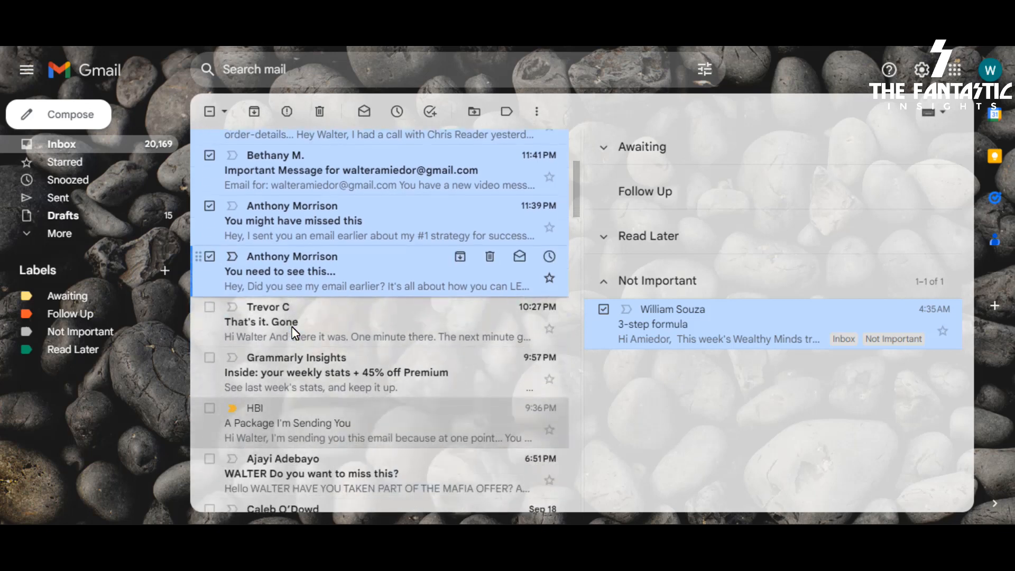
left_click(210, 307)
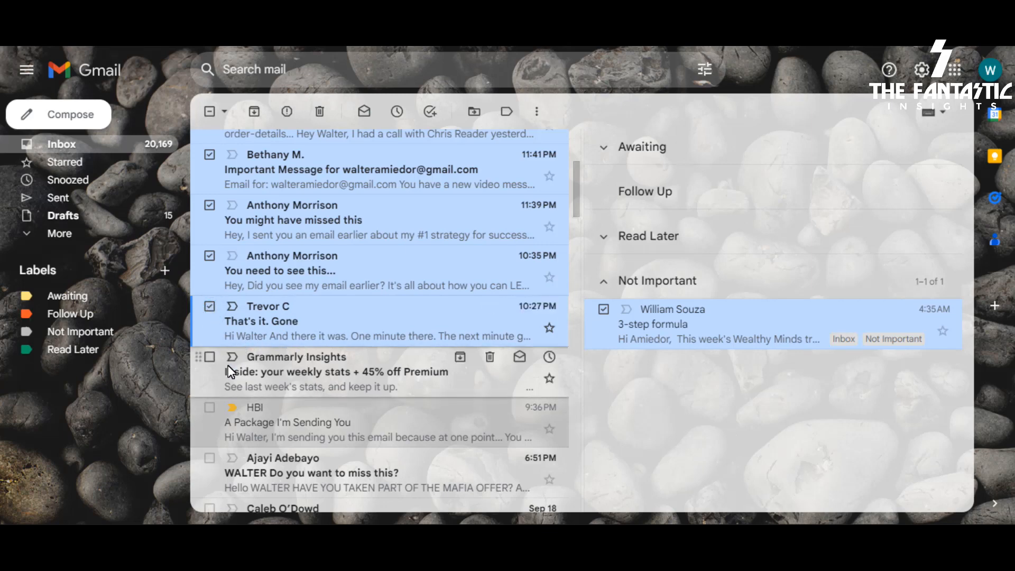
left_click(208, 358)
scroll(314, 359, "down", 3)
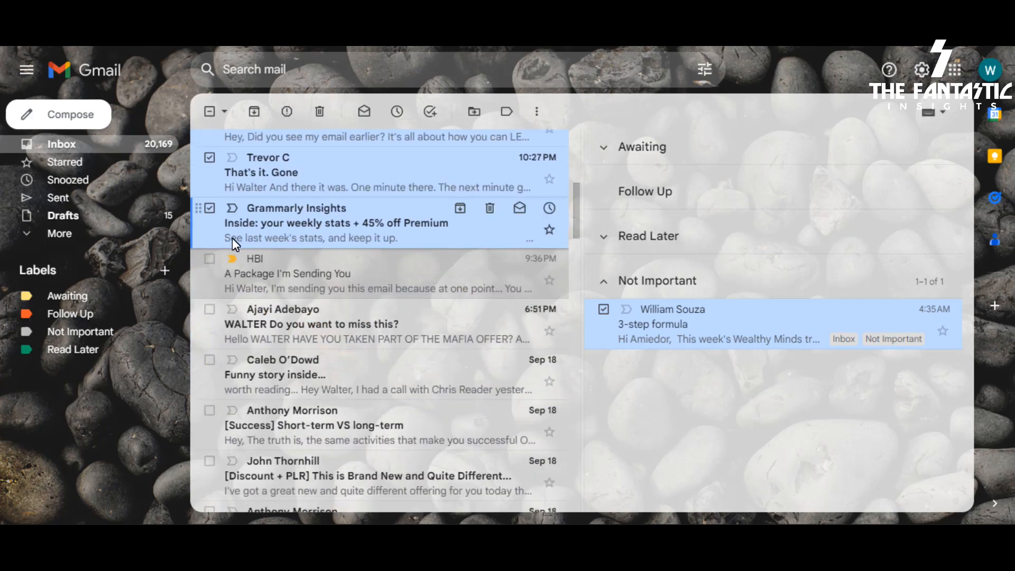
left_click(210, 259)
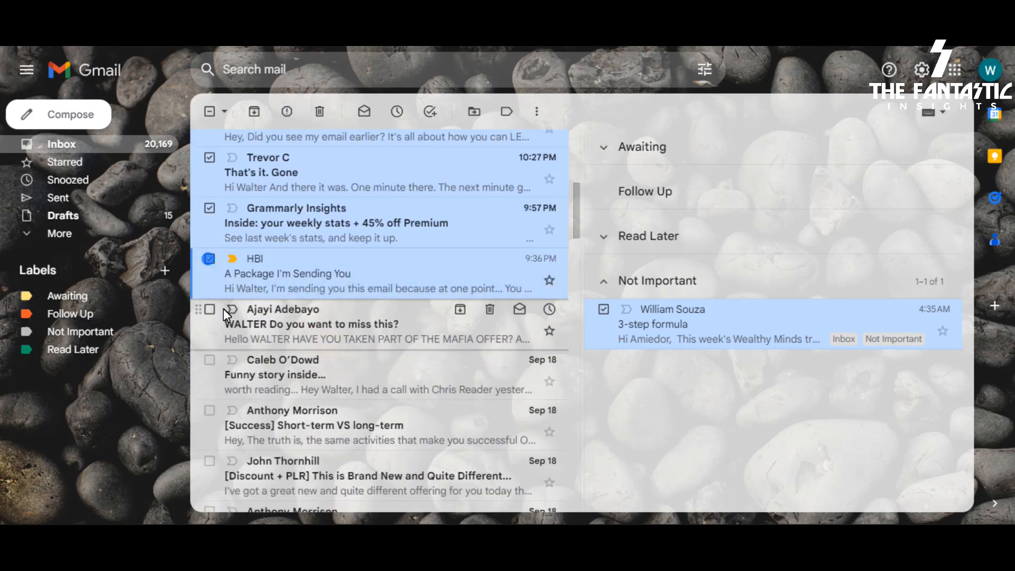
left_click(210, 357)
scroll(210, 358, "down", 3)
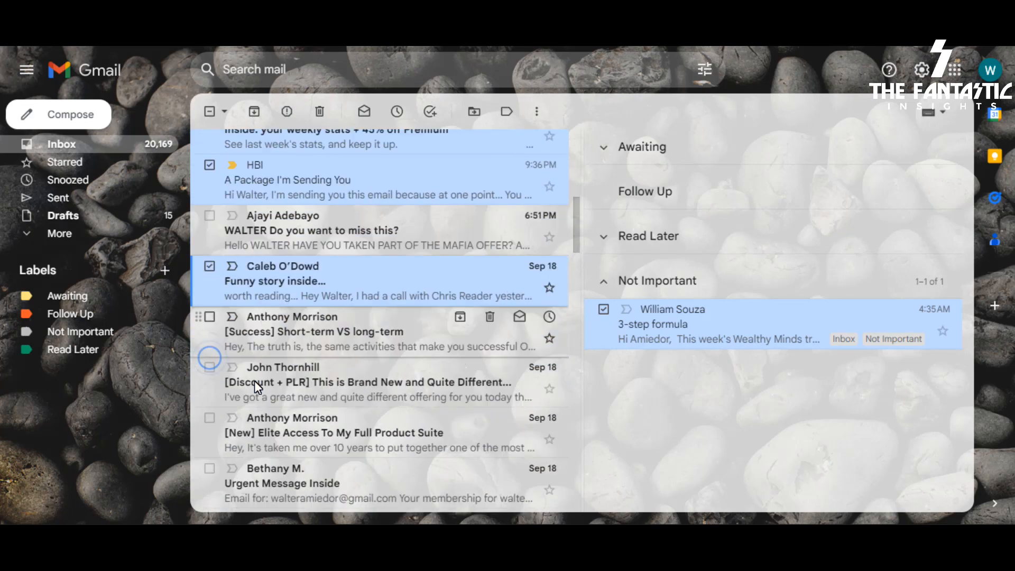
left_click(211, 261)
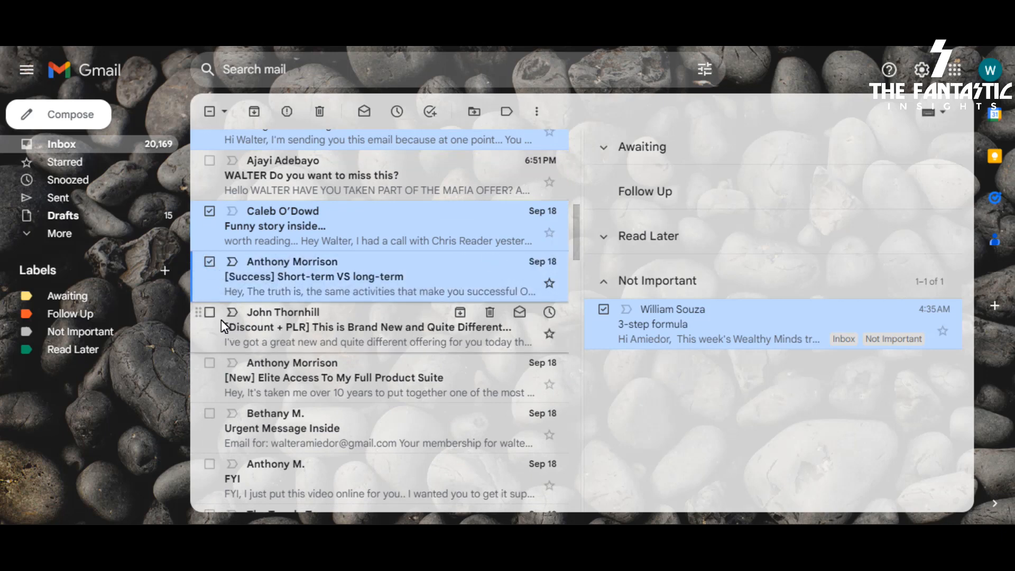
left_click(212, 313)
left_click(214, 363)
left_click(209, 413)
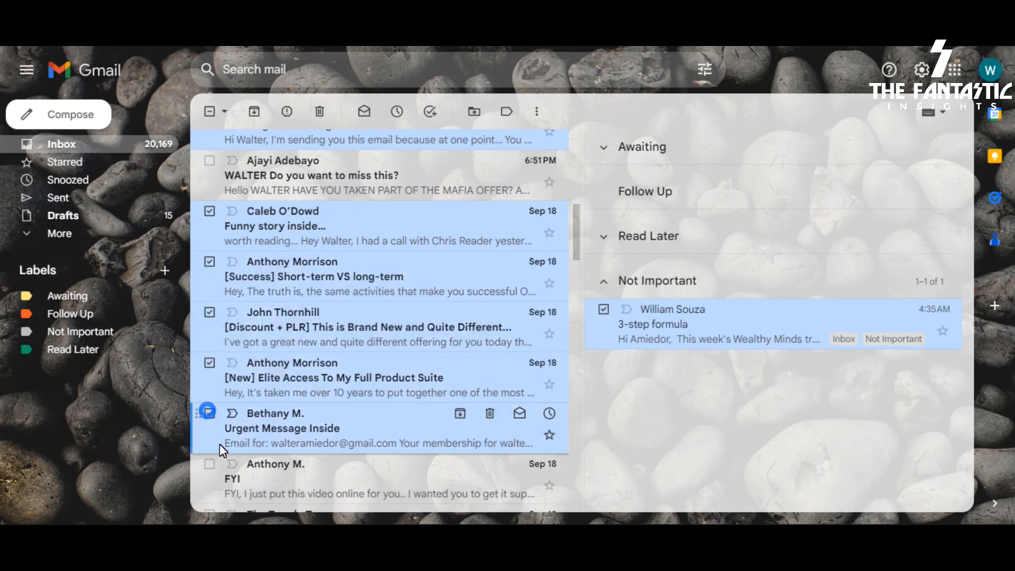
scroll(220, 443, "down", 3)
left_click(210, 315)
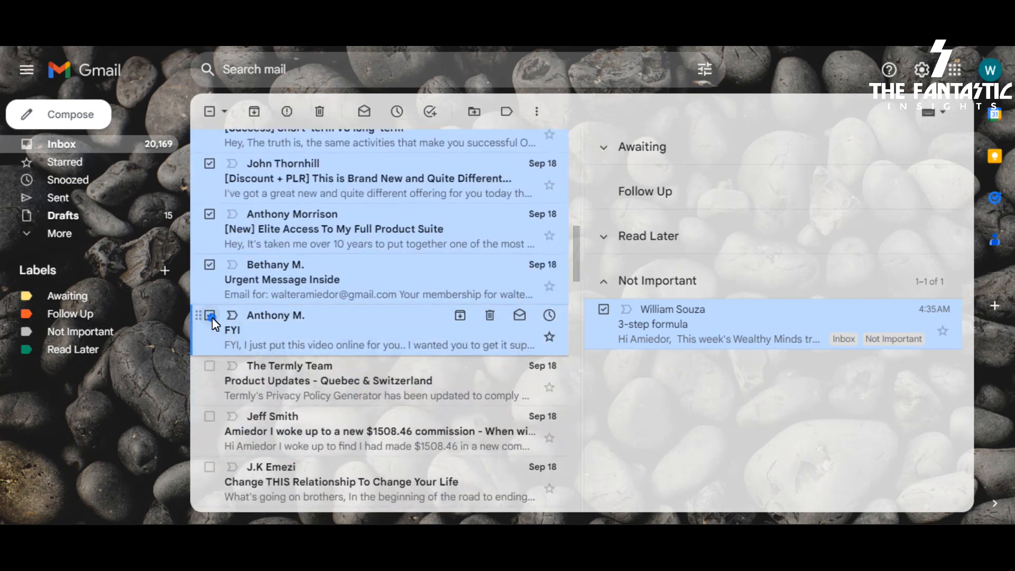
left_click(210, 365)
scroll(237, 335, "down", 3)
left_click(210, 267)
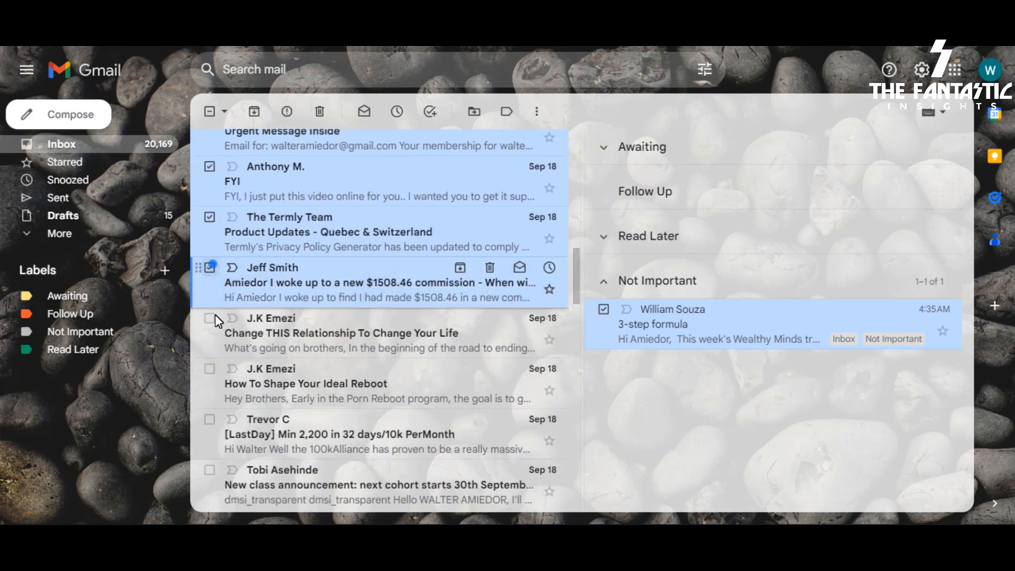
left_click(210, 318)
left_click(210, 369)
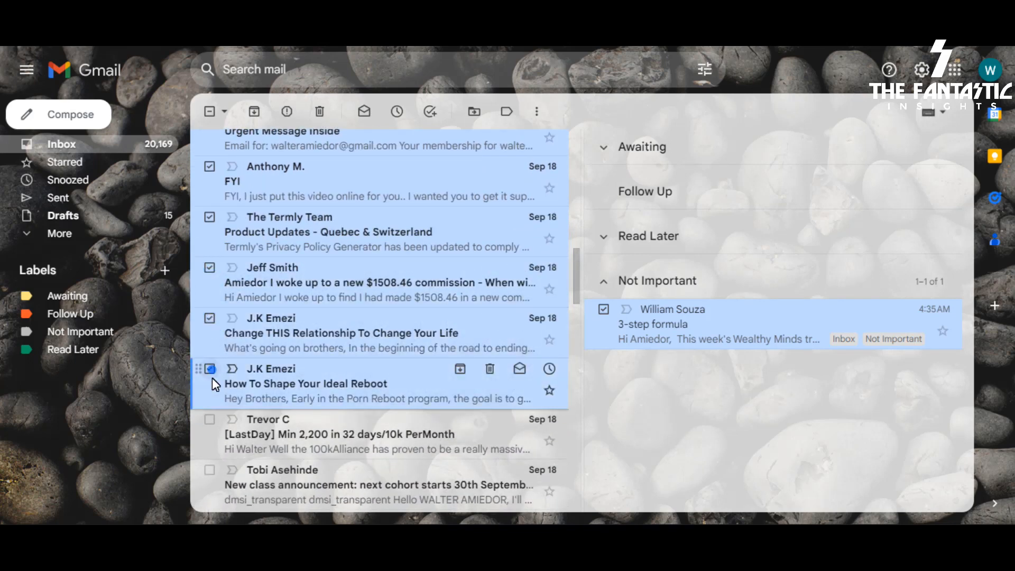
left_click(210, 419)
scroll(211, 465, "down", 4)
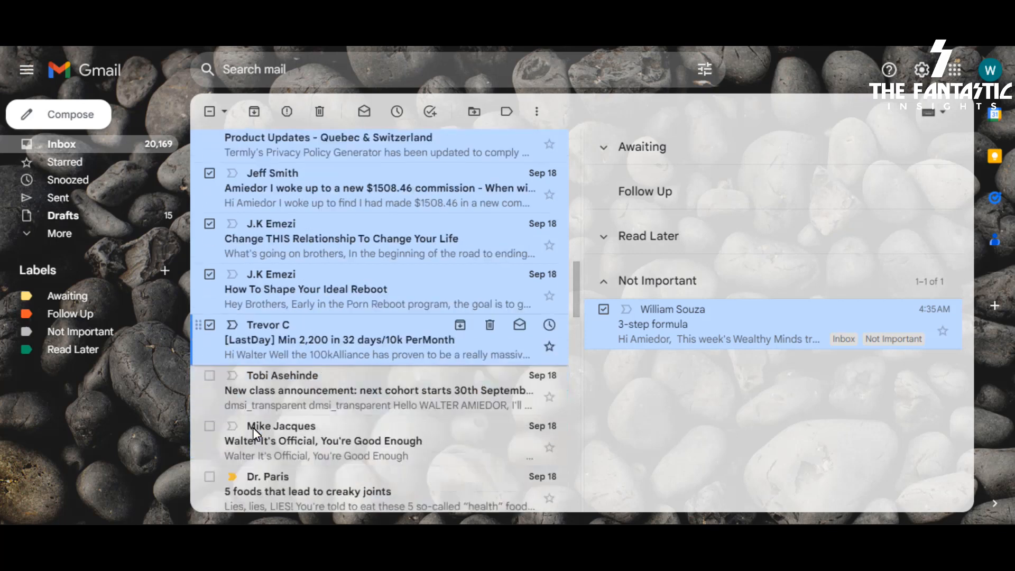
left_click(210, 297)
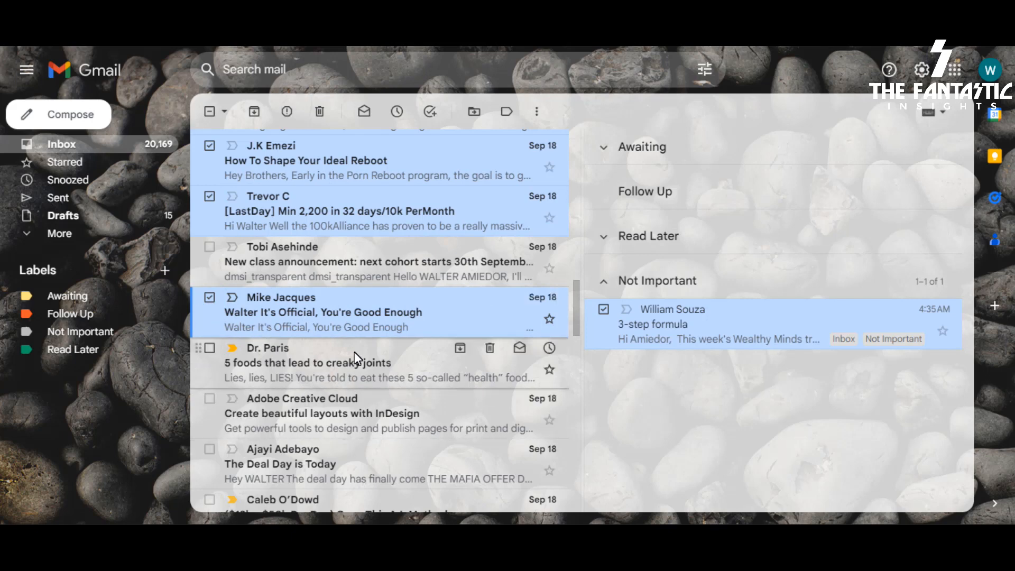
scroll(355, 351, "down", 3)
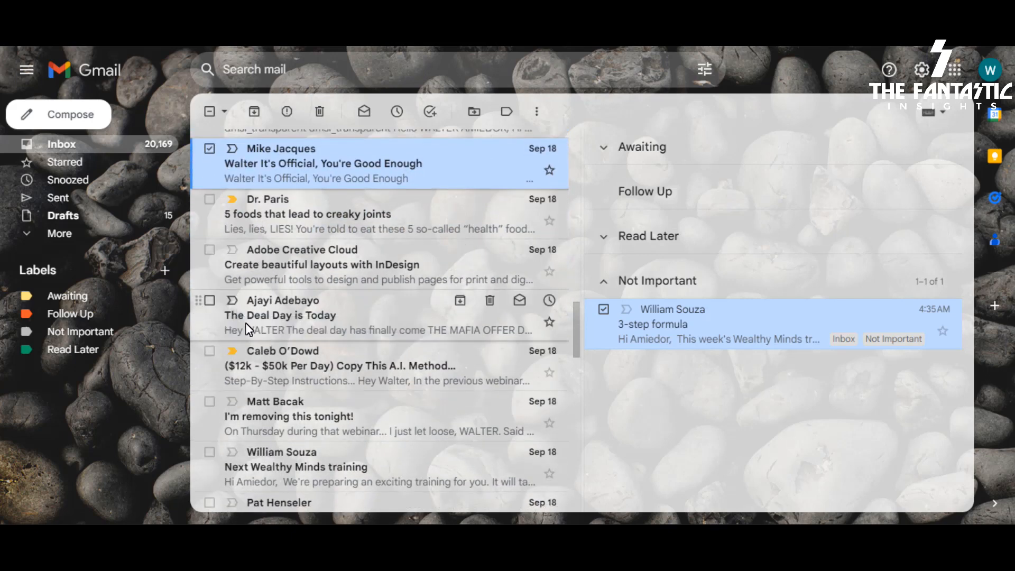
scroll(235, 322, "down", 3)
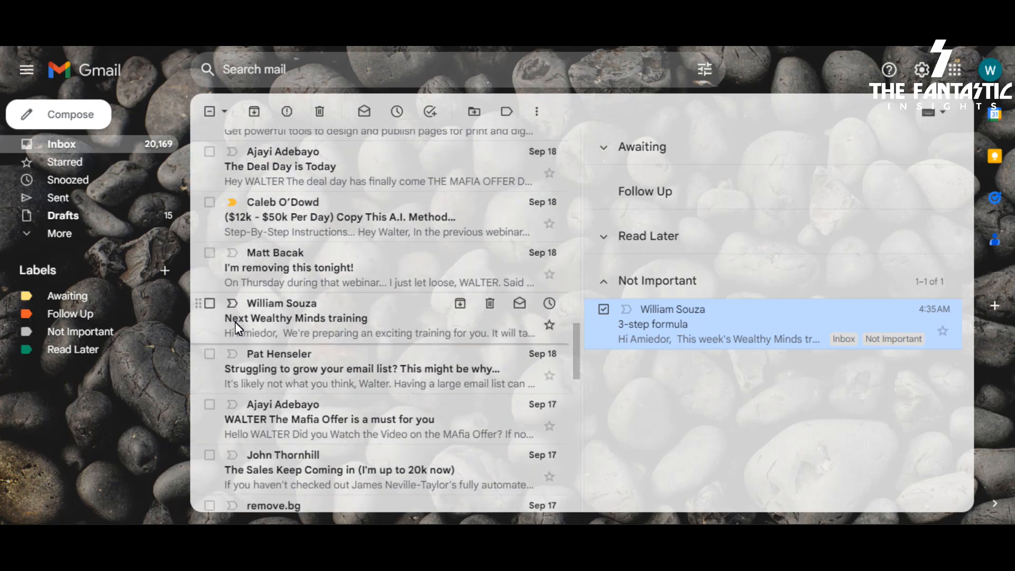
scroll(236, 322, "down", 5)
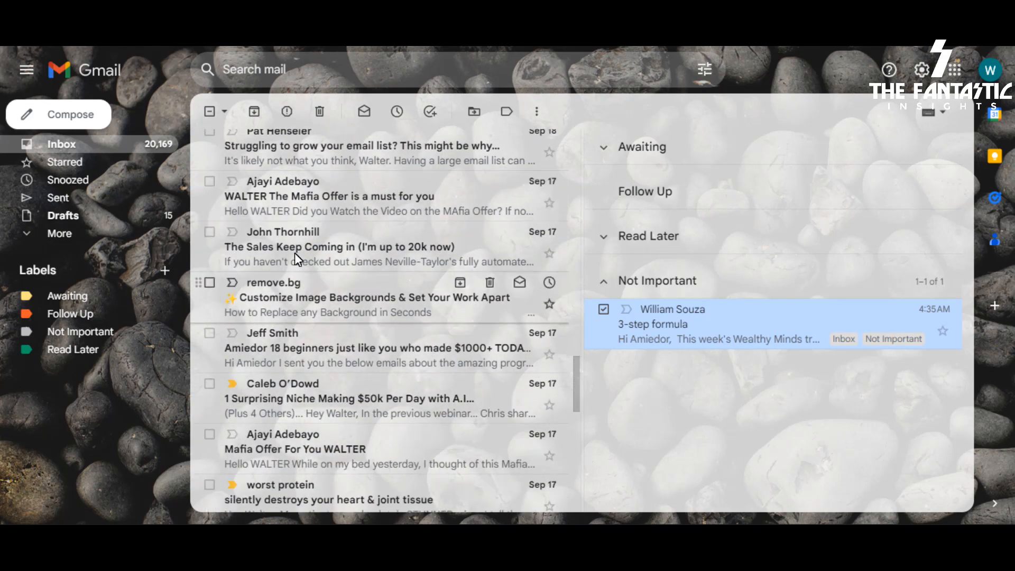
left_click(507, 111)
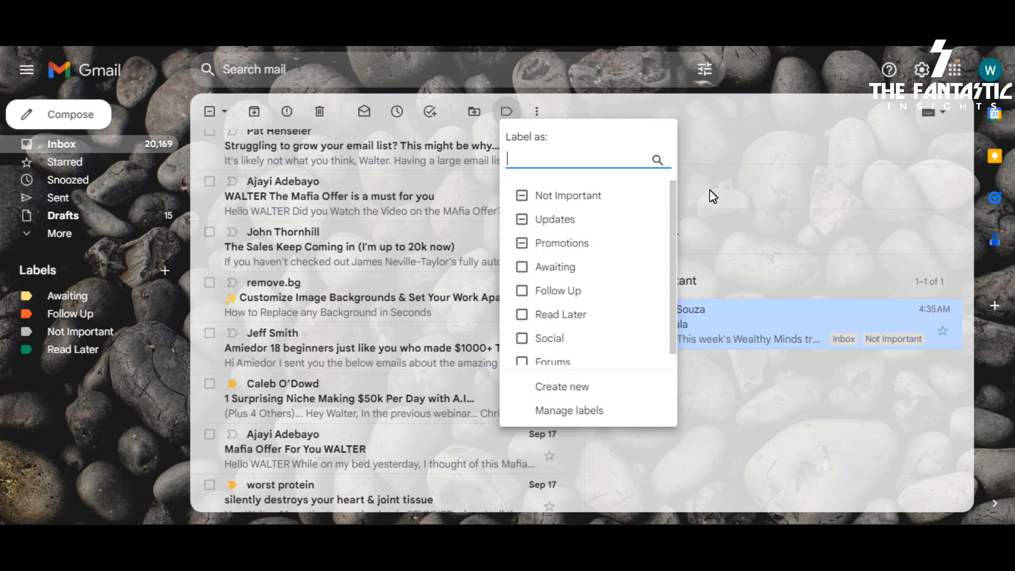
scroll(629, 287, "down", 1)
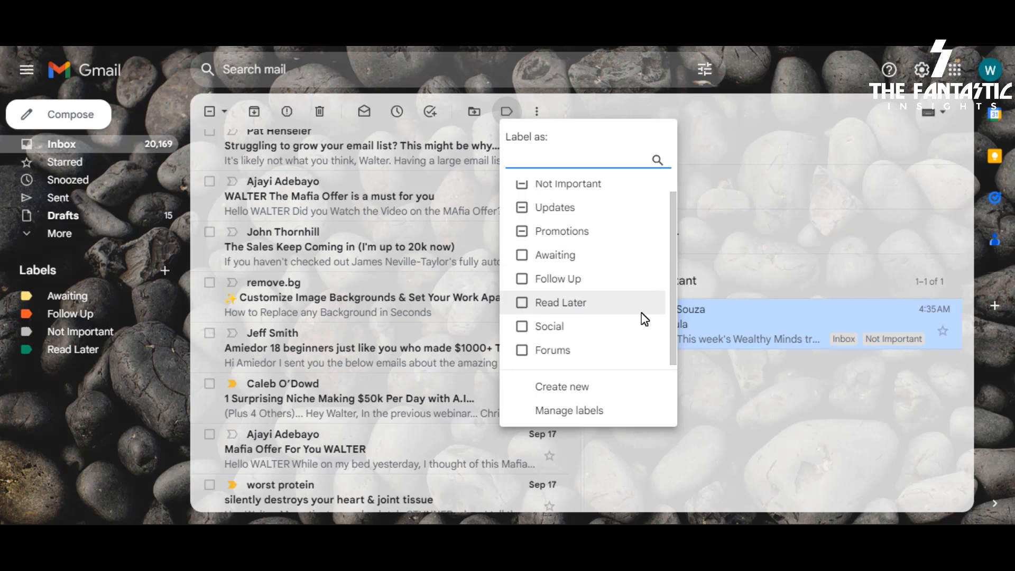
left_click(530, 305)
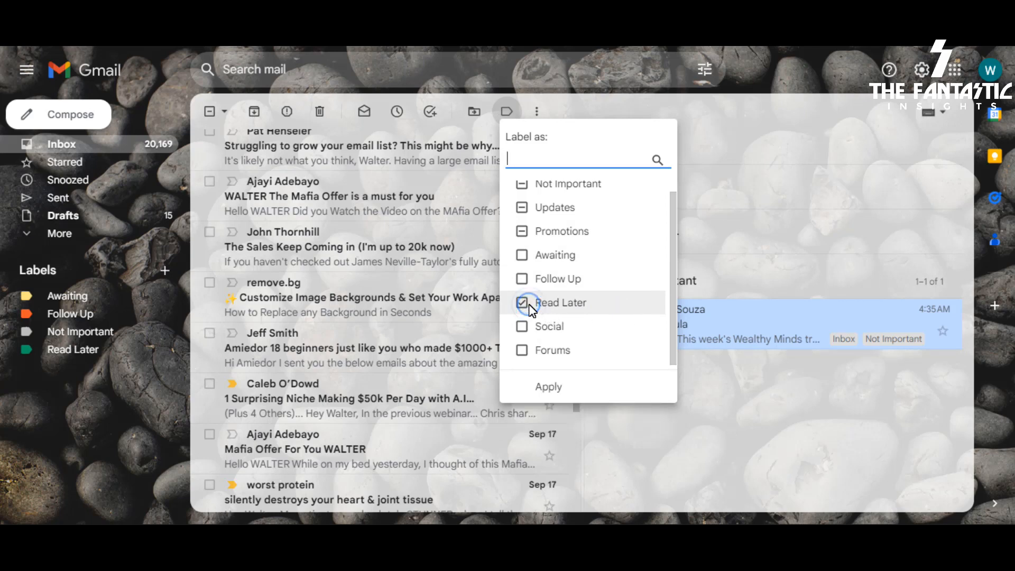
left_click(602, 393)
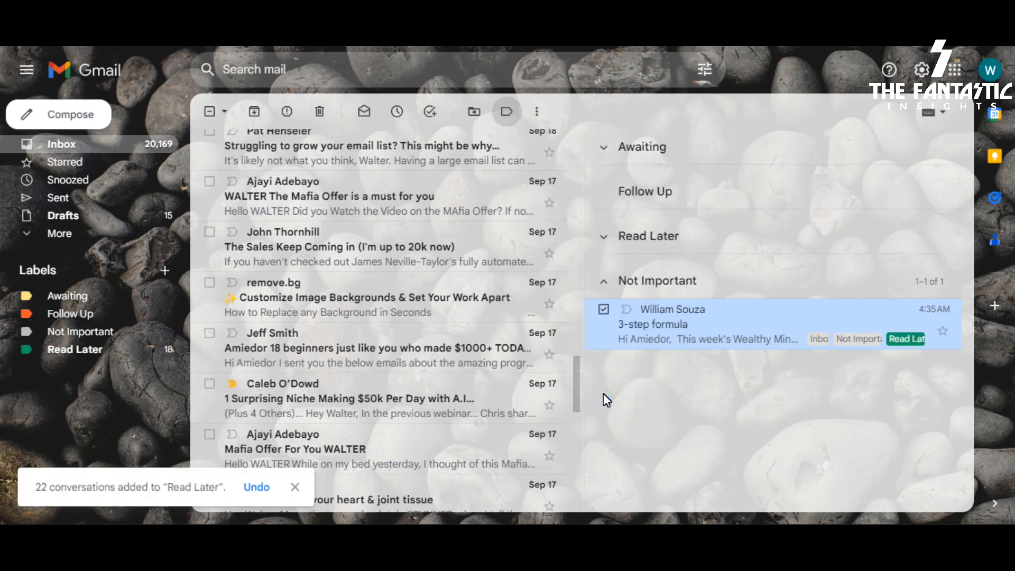
Expand the Read Later section beside the inbox and view the full list of messages labelled Read Later.
left_click(607, 236)
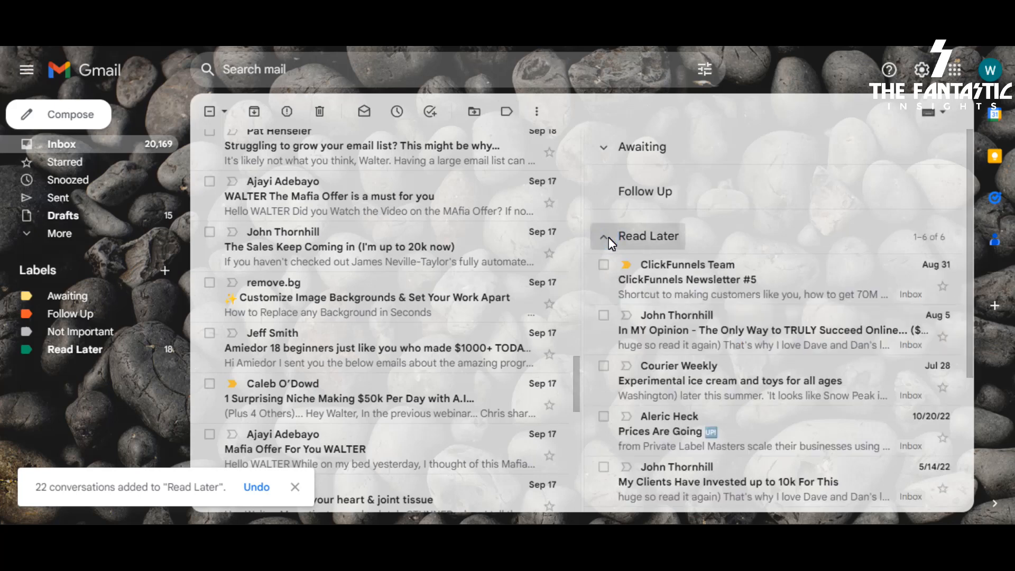
left_click(601, 237)
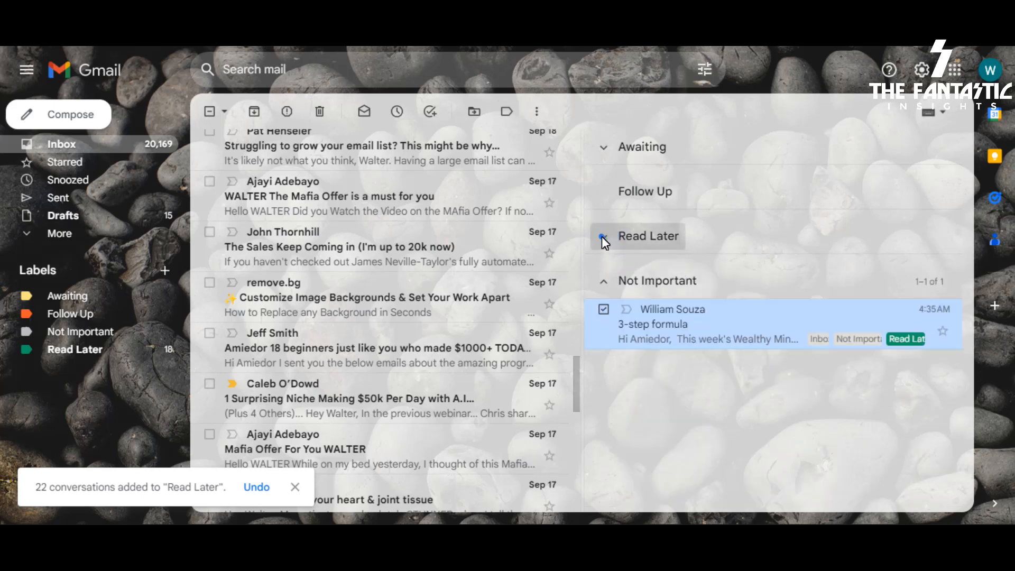
left_click(601, 236)
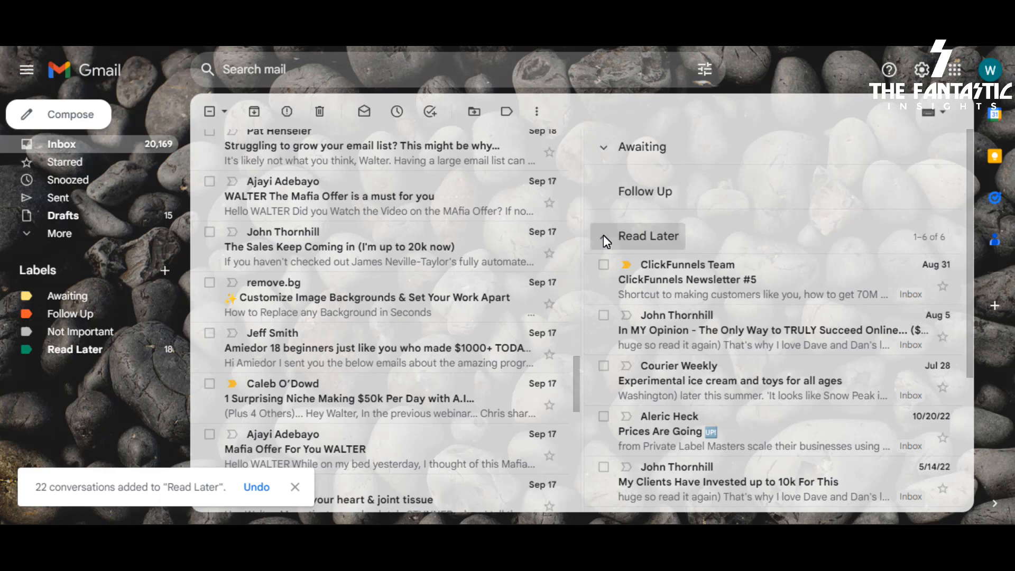
left_click(76, 349)
left_click(76, 349)
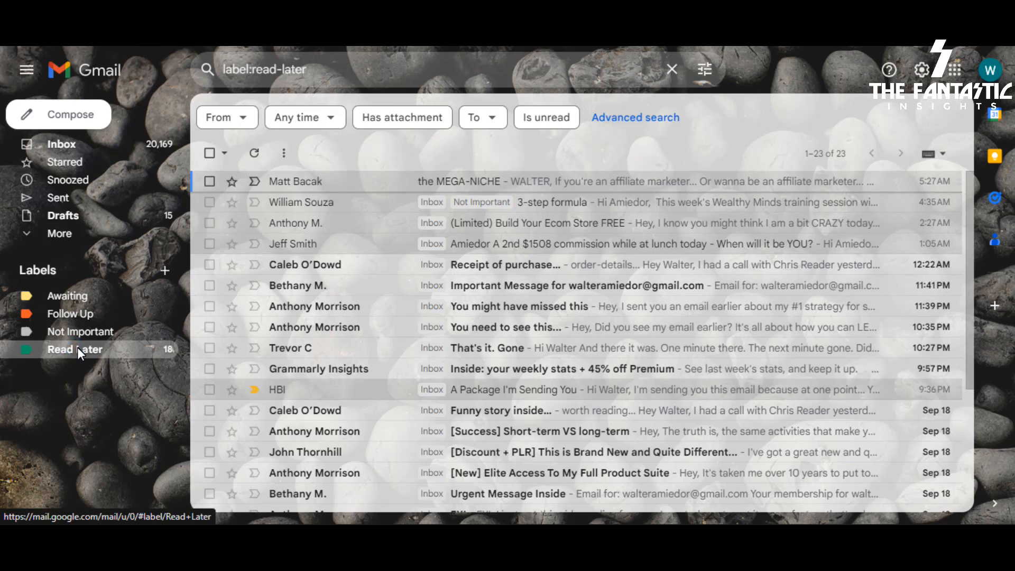
Return to the inbox, close the blank new message, and look through the Read Later and Not Important sections.
left_click(46, 125)
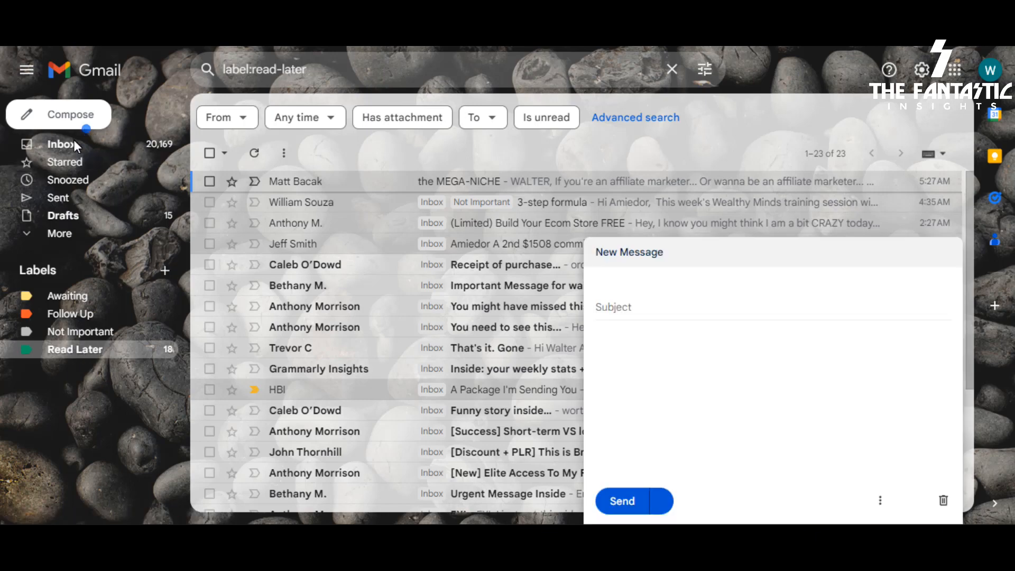
left_click(74, 141)
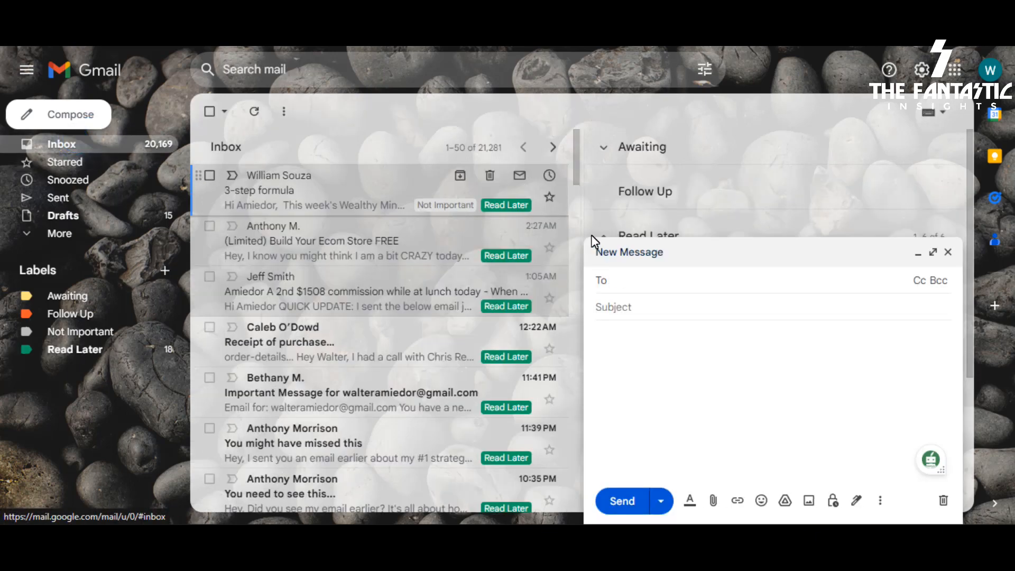
left_click(948, 252)
scroll(703, 301, "down", 3)
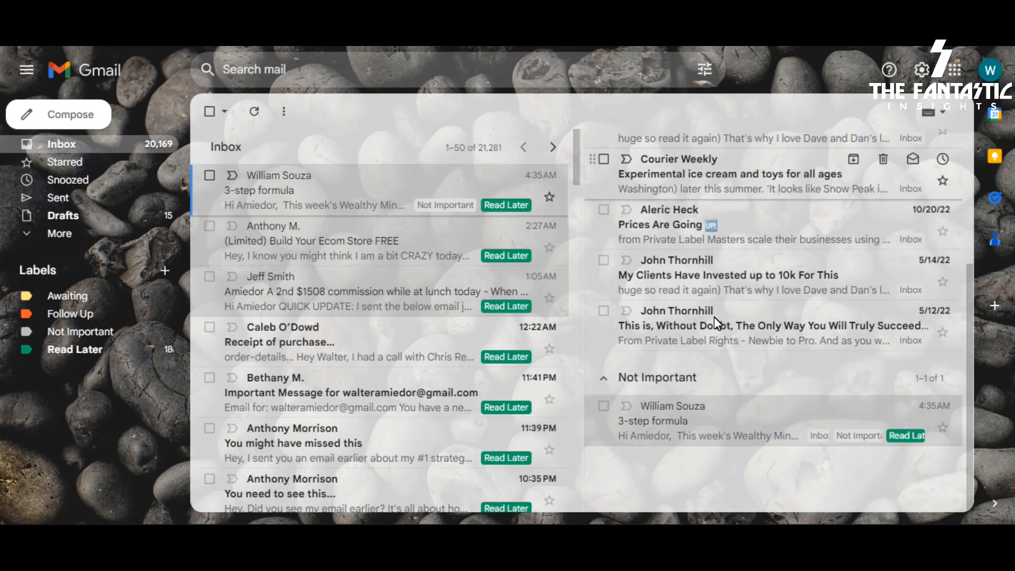
scroll(716, 323, "down", 2)
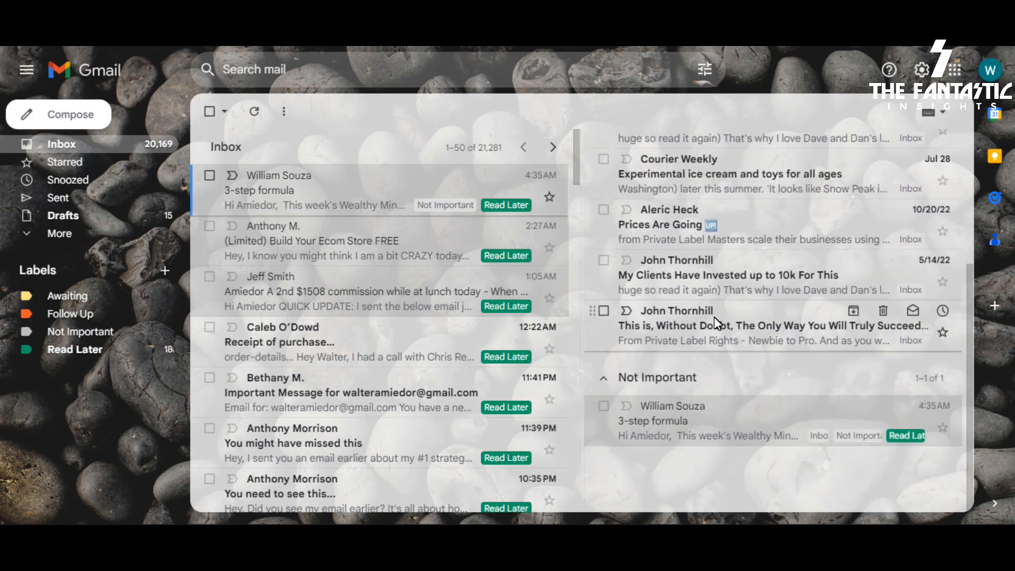
scroll(744, 408, "up", 5)
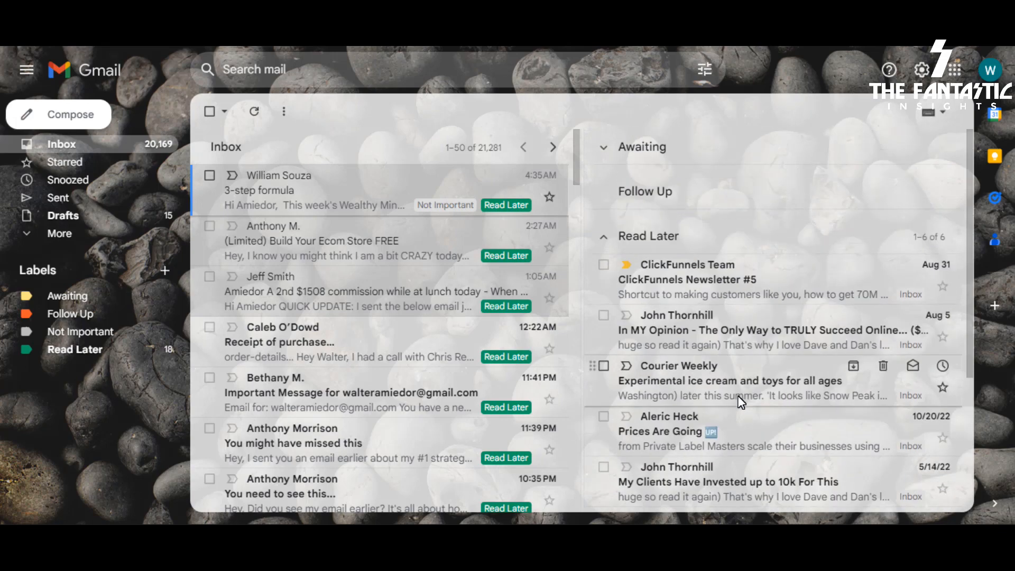
Examine the messages listed in the Read Later section and the inbox messages carrying the Read Later label.
scroll(742, 402, "down", 3)
scroll(741, 401, "up", 3)
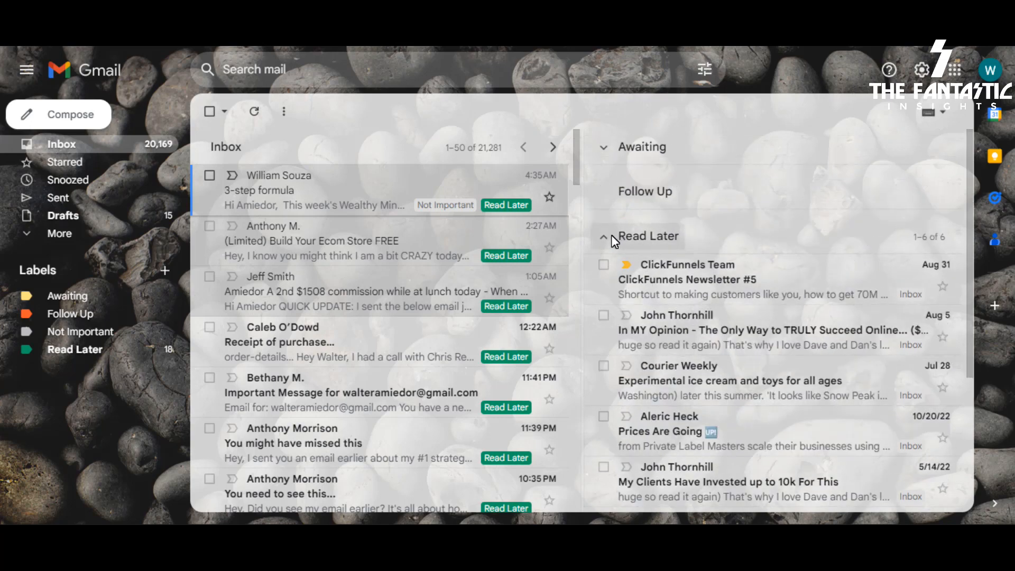
scroll(735, 328, "down", 1)
scroll(735, 327, "down", 3)
scroll(732, 325, "up", 4)
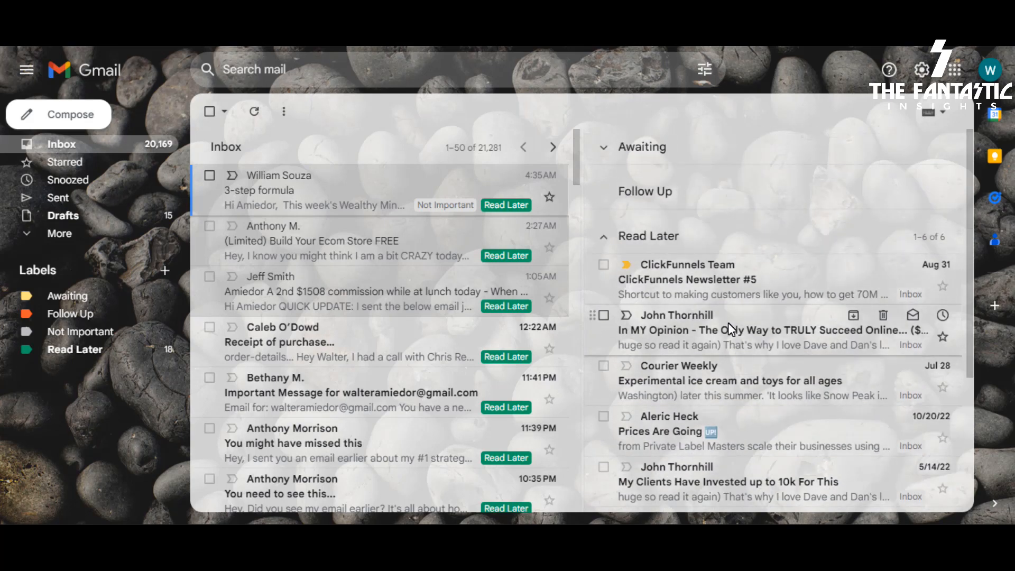
scroll(411, 316, "down", 10)
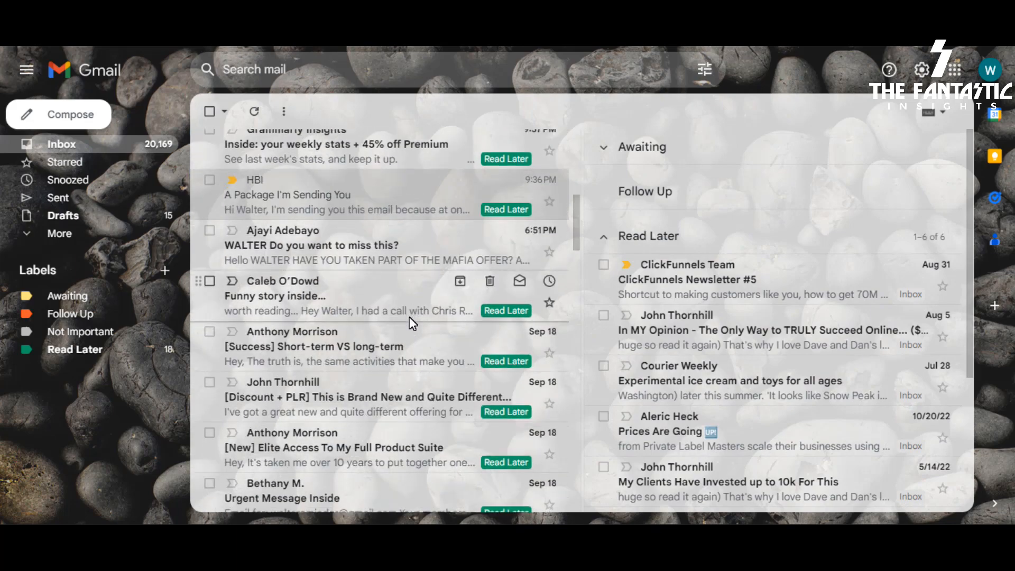
scroll(412, 323, "down", 15)
scroll(407, 316, "up", 15)
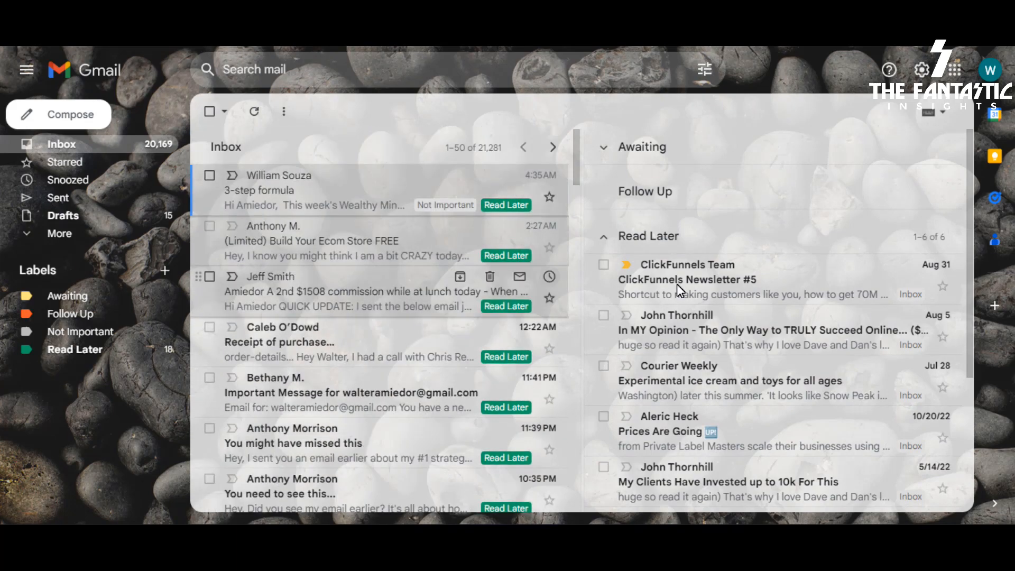
Archive every message under the Read Later label and return to the inbox.
left_click(71, 348)
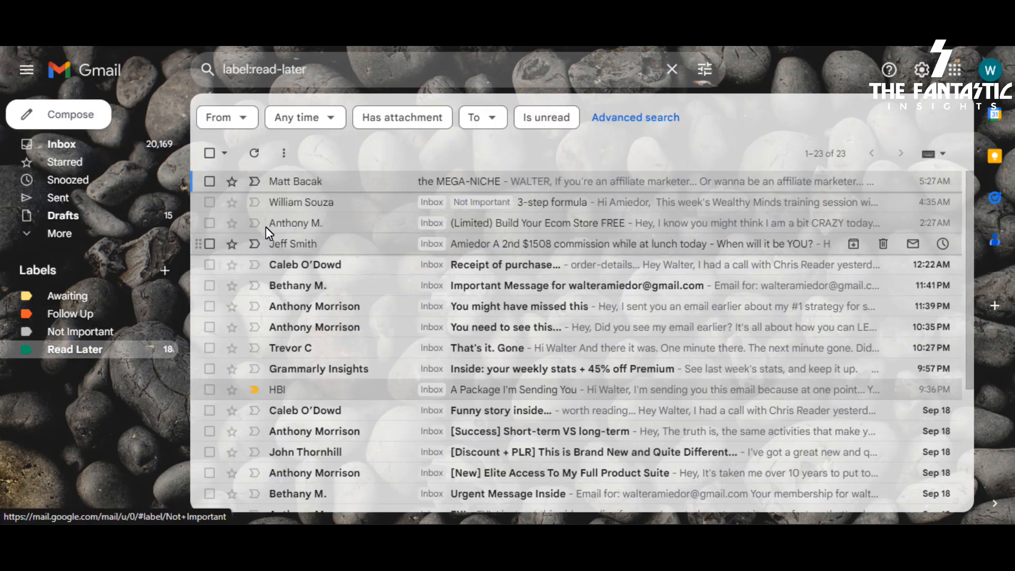
left_click(211, 153)
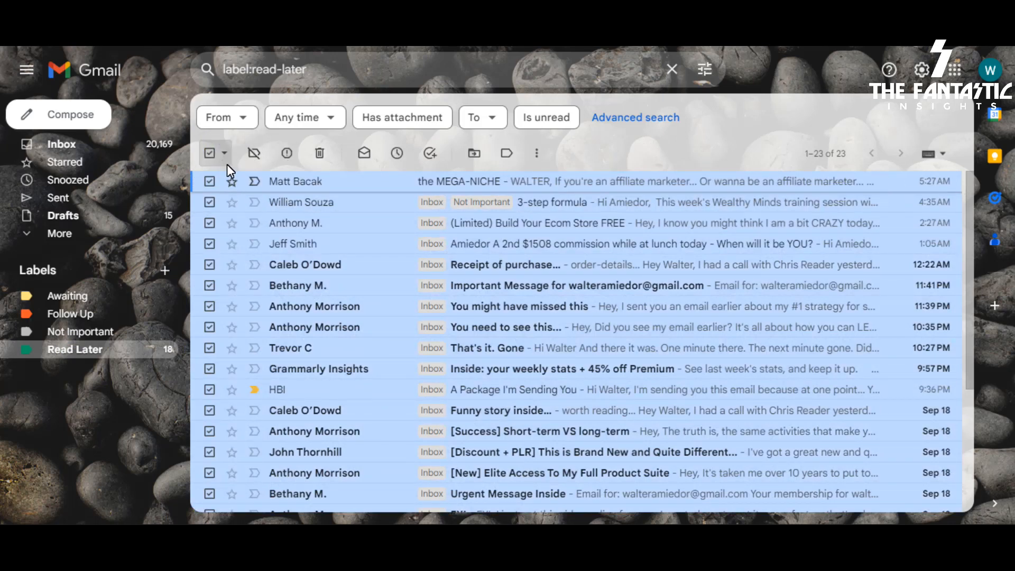
left_click(537, 154)
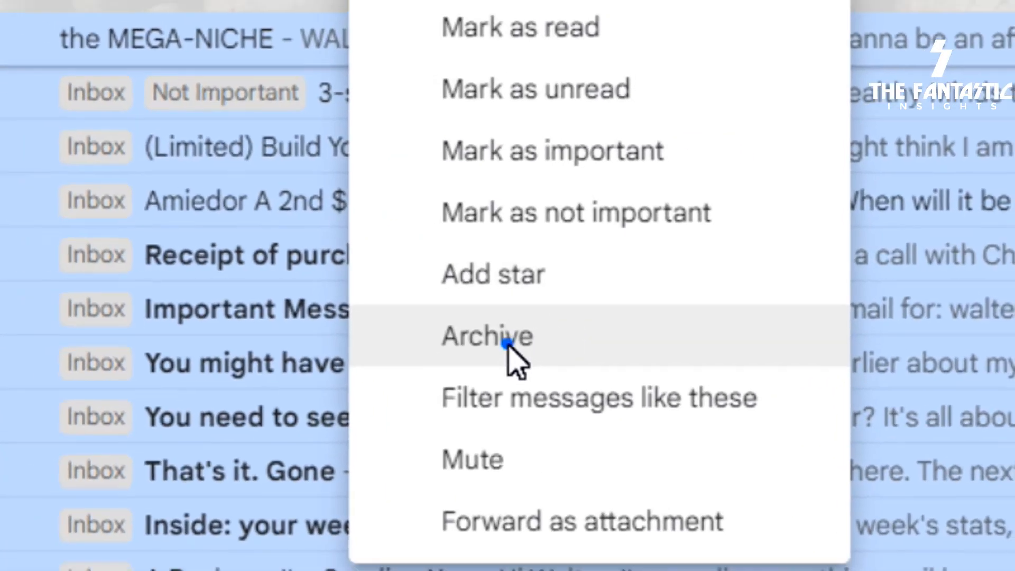
left_click(508, 343)
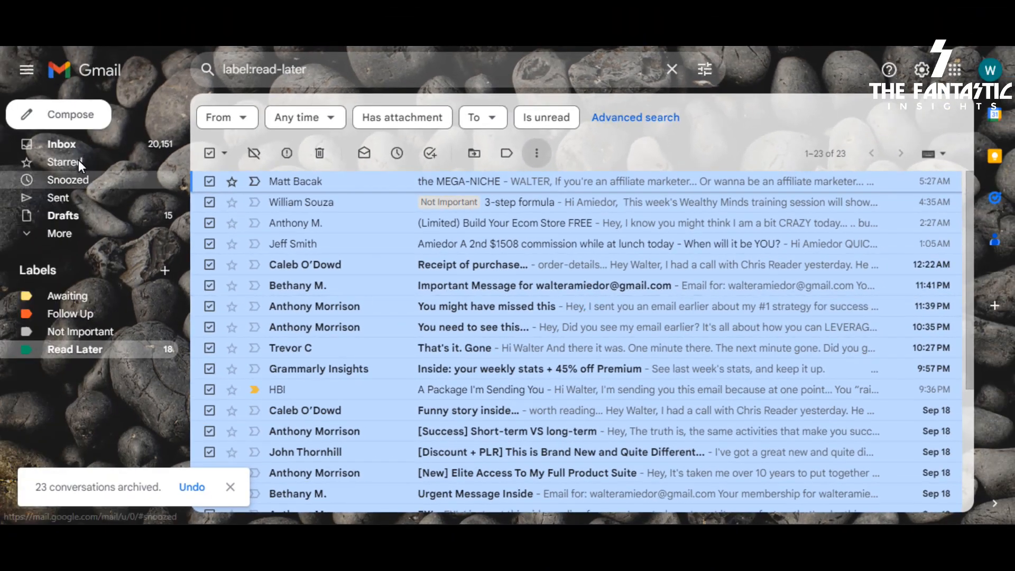
left_click(72, 148)
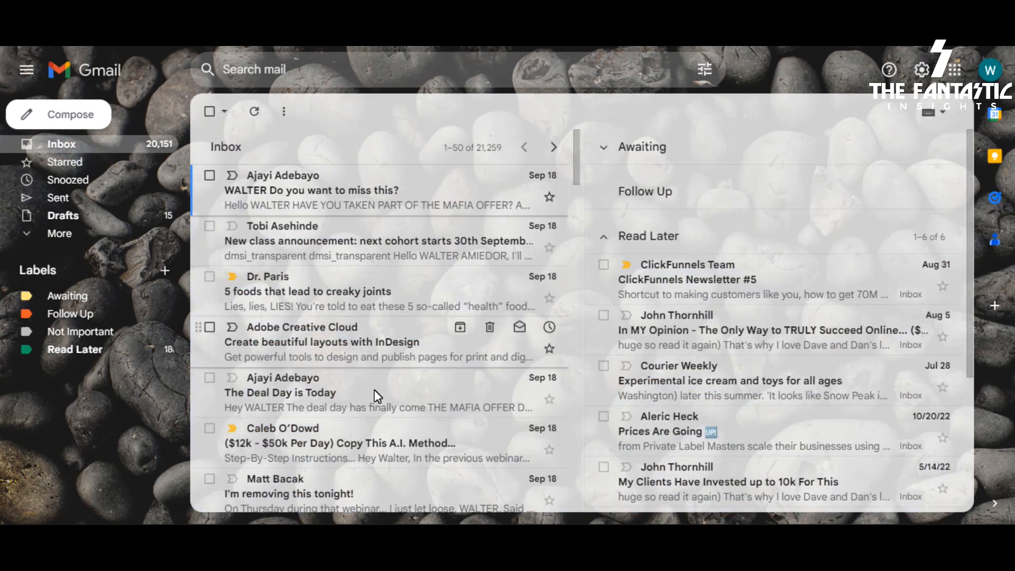
Look through the remaining inbox messages and archive the whole first page, two pages' worth in succession.
scroll(382, 415, "down", 15)
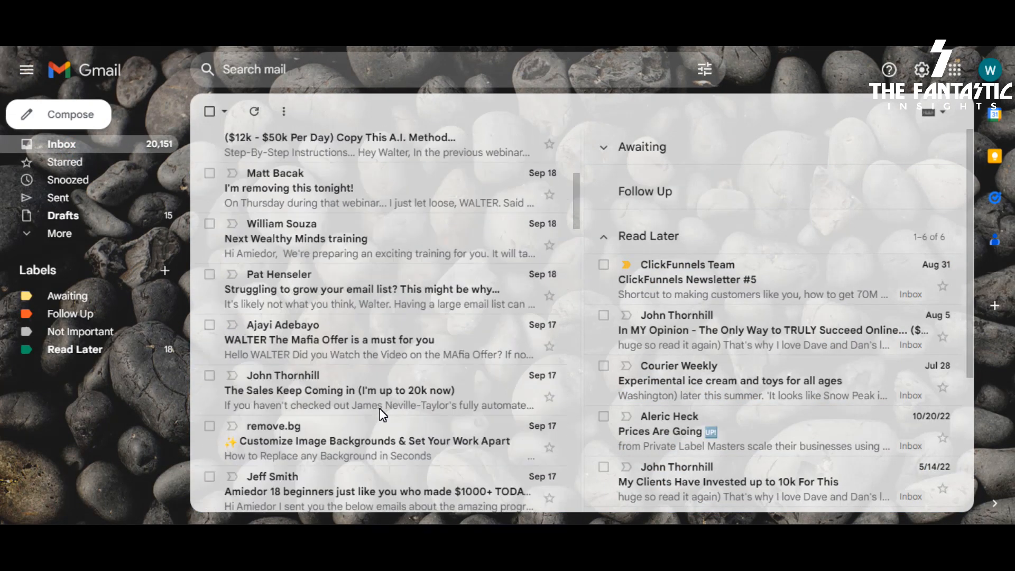
scroll(382, 415, "down", 20)
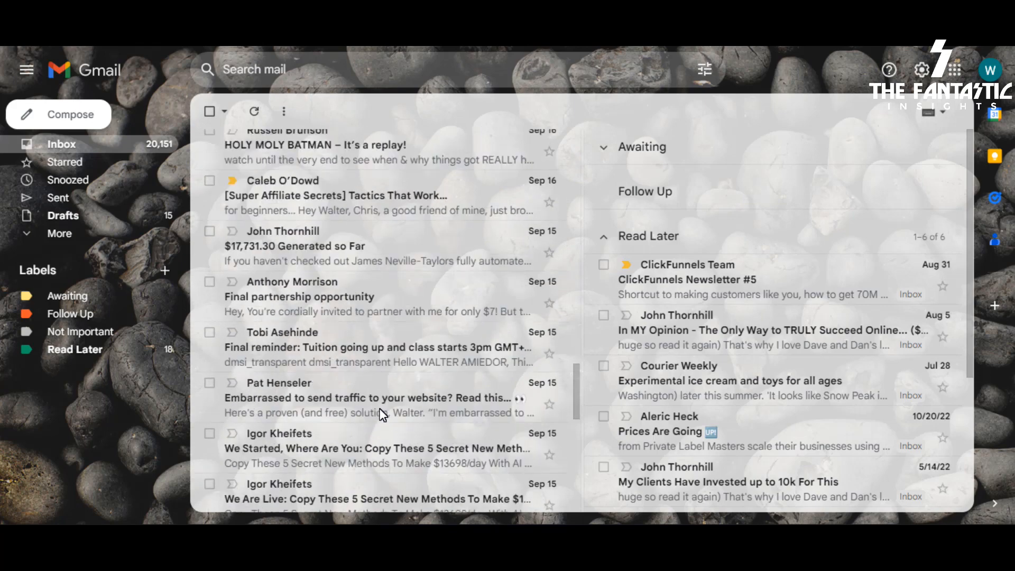
scroll(384, 410, "down", 5)
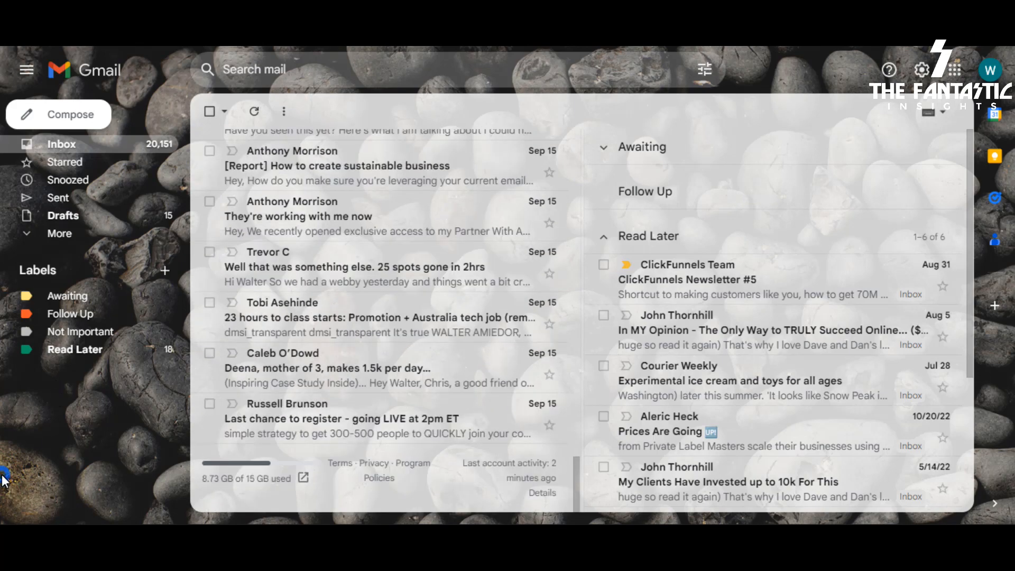
scroll(410, 278, "up", 10)
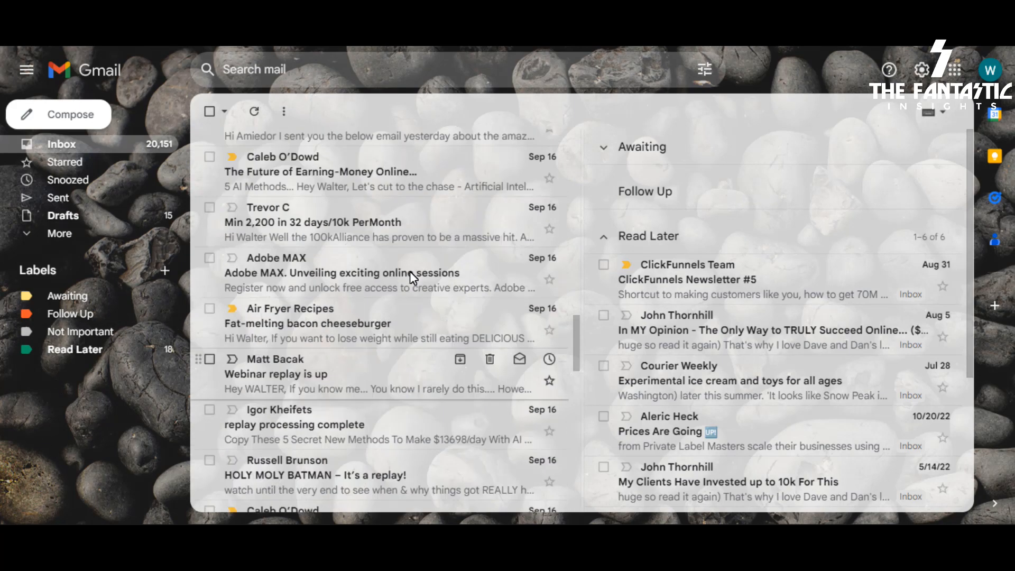
left_click_drag(576, 273, 580, 140)
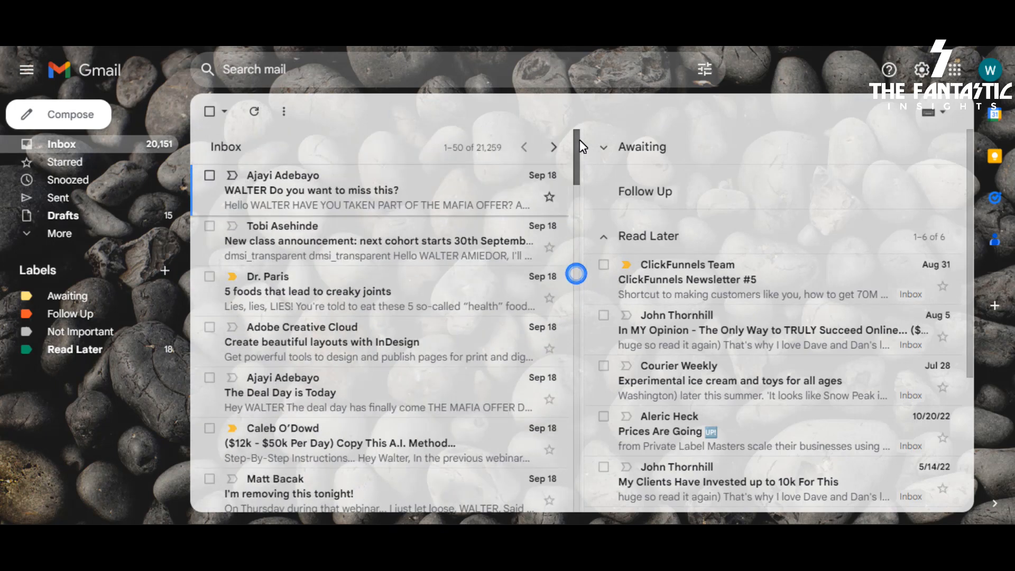
left_click(210, 111)
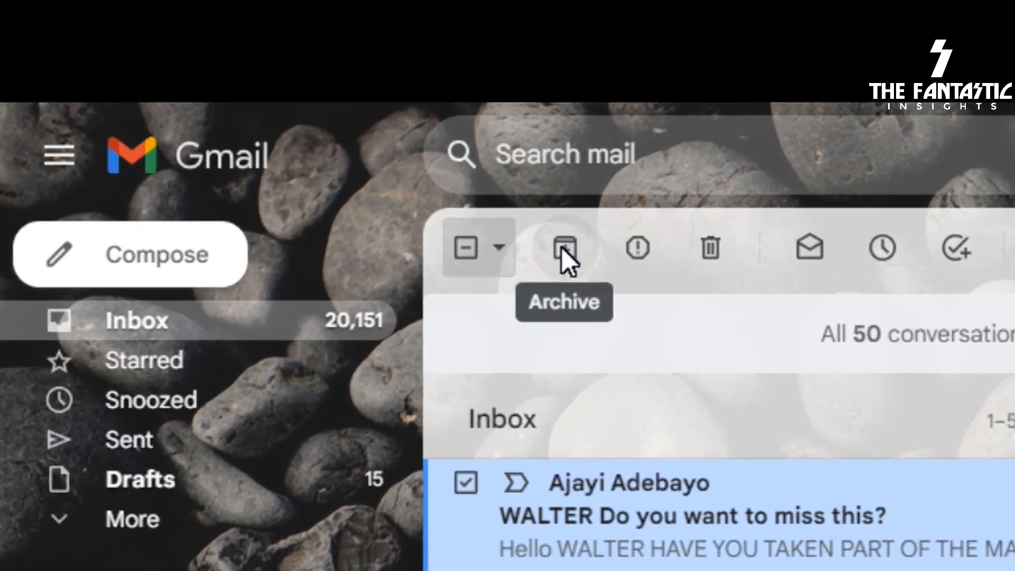
left_click(561, 247)
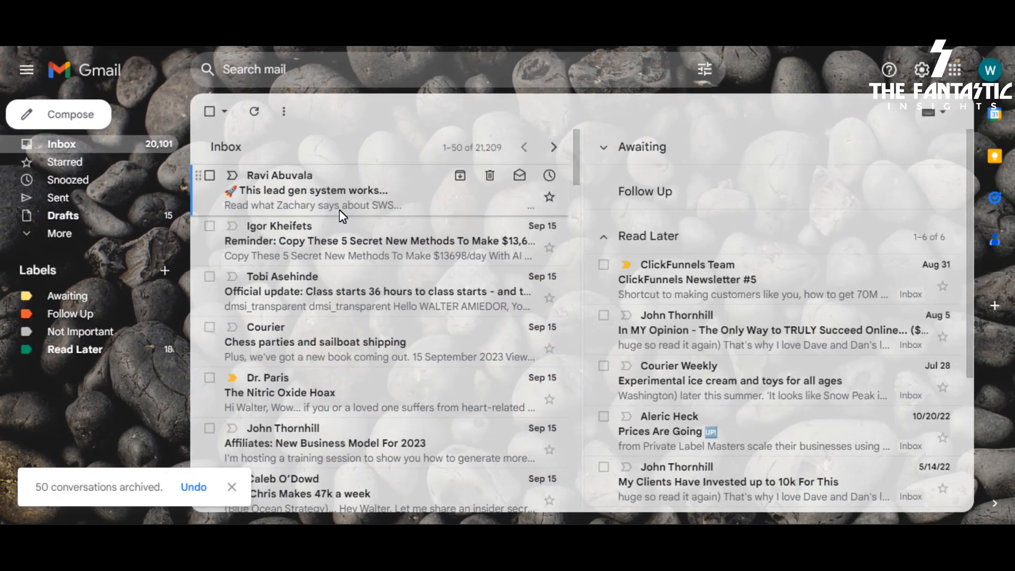
left_click(211, 111)
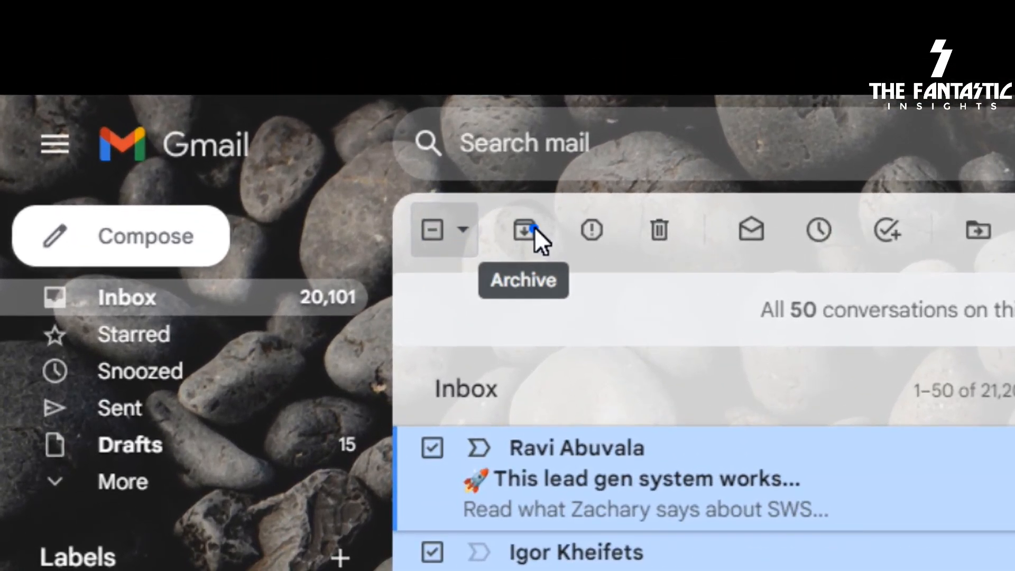
left_click(534, 227)
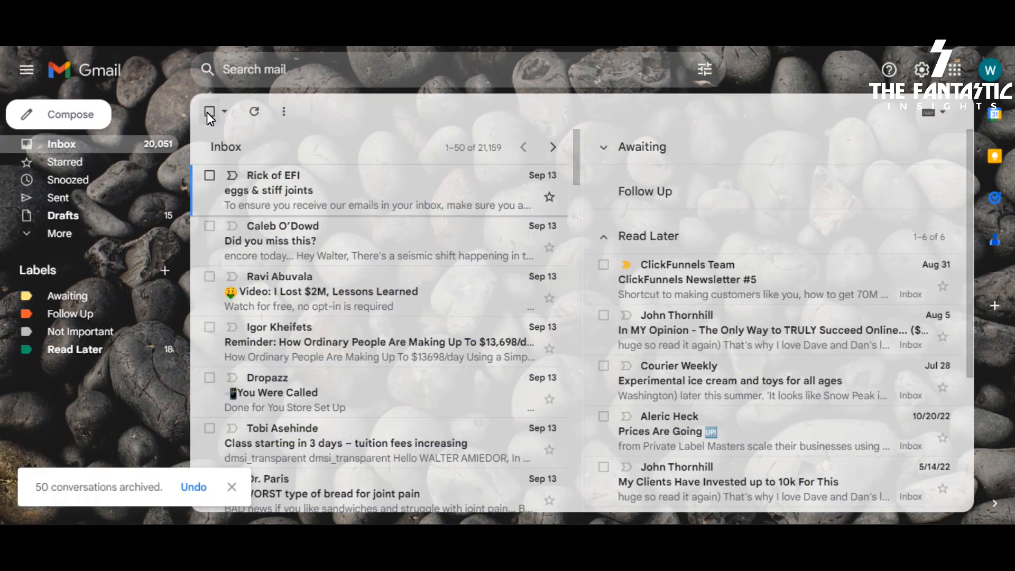
Select all conversations in the Inbox, beyond those on the current page, and archive them, confirming the bulk action.
left_click(211, 110)
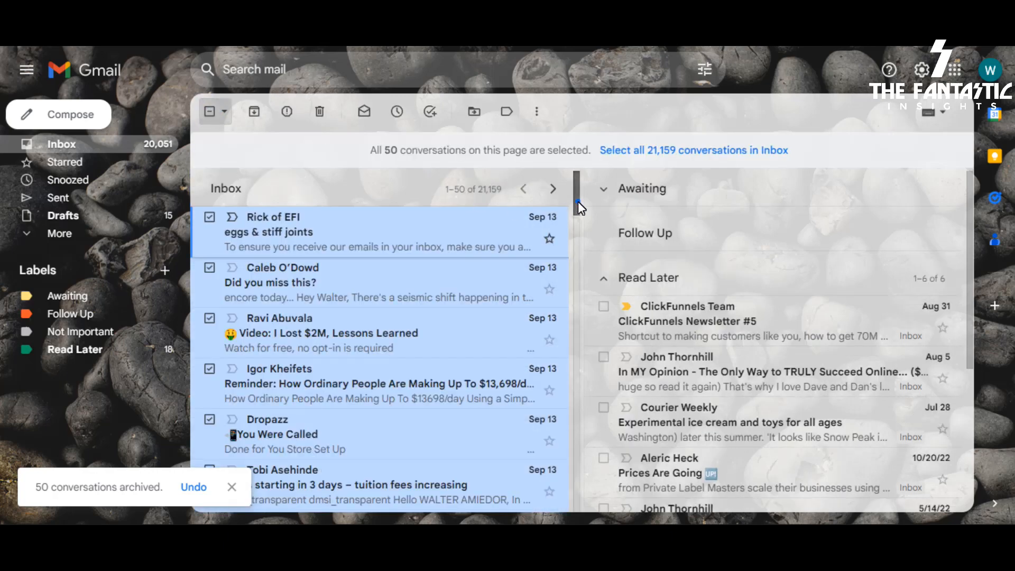
left_click_drag(579, 201, 623, 509)
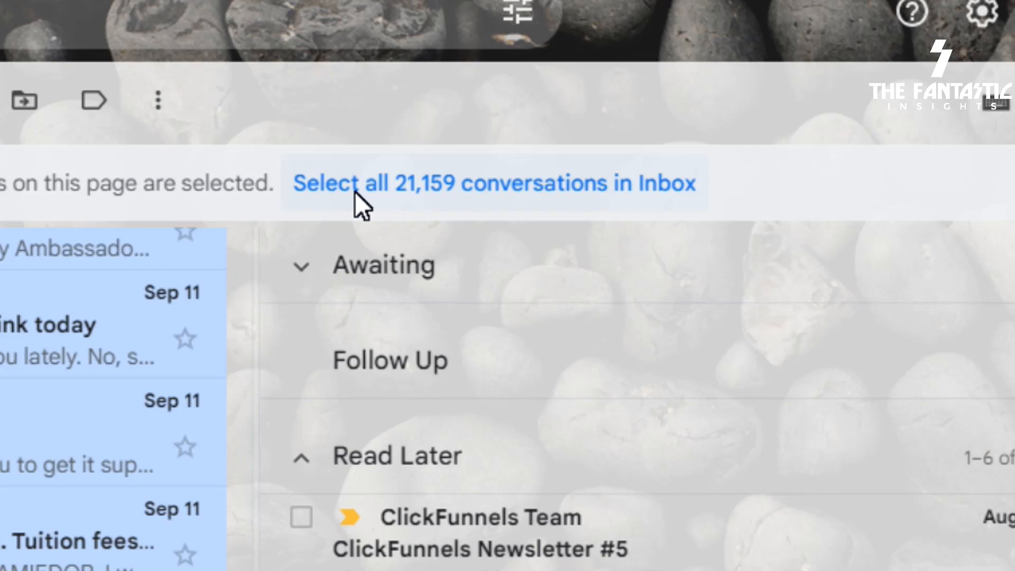
left_click(355, 191)
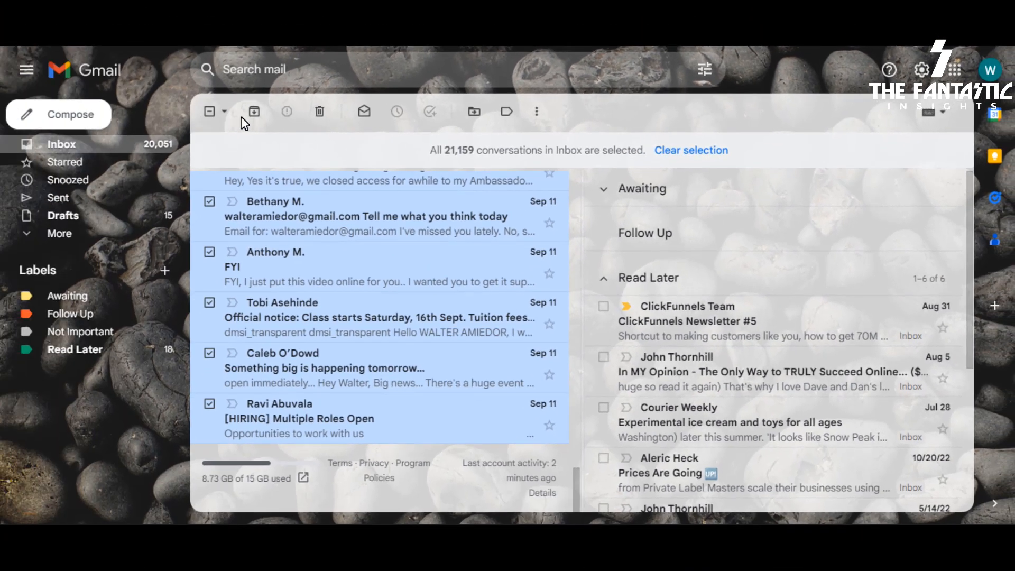
left_click(258, 112)
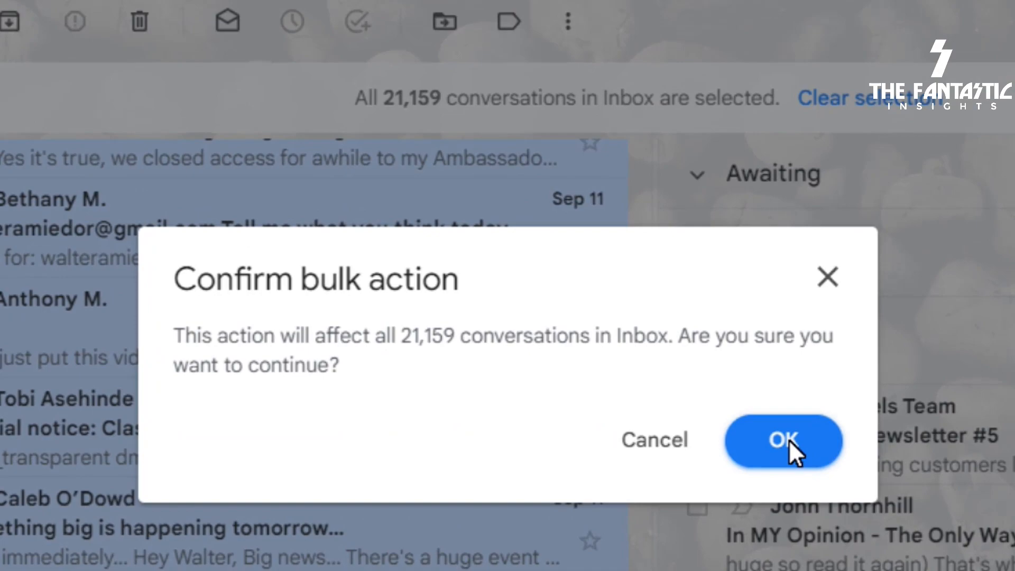
left_click(789, 439)
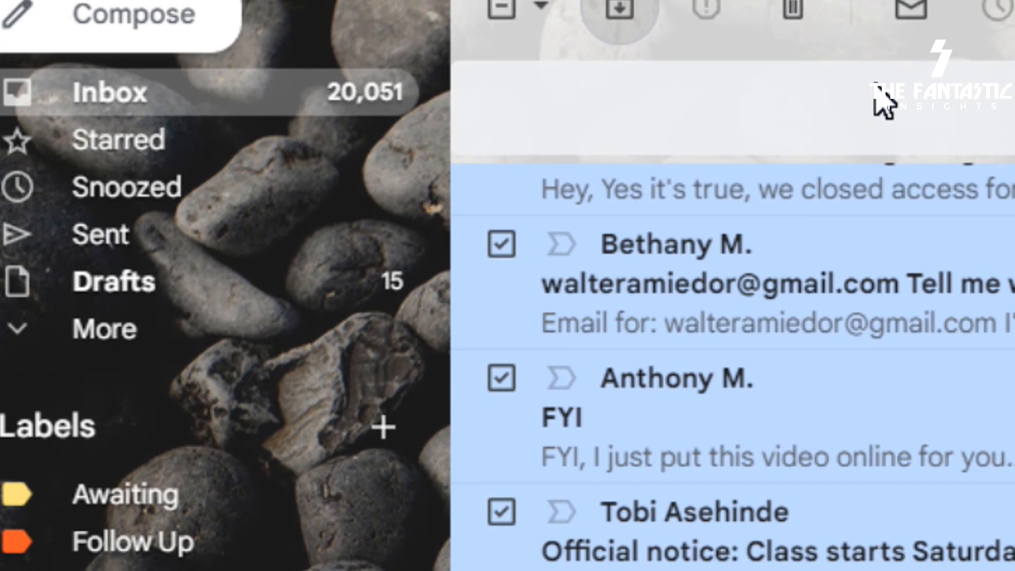
Expand the full list of mail folders and open All Mail.
left_click(50, 325)
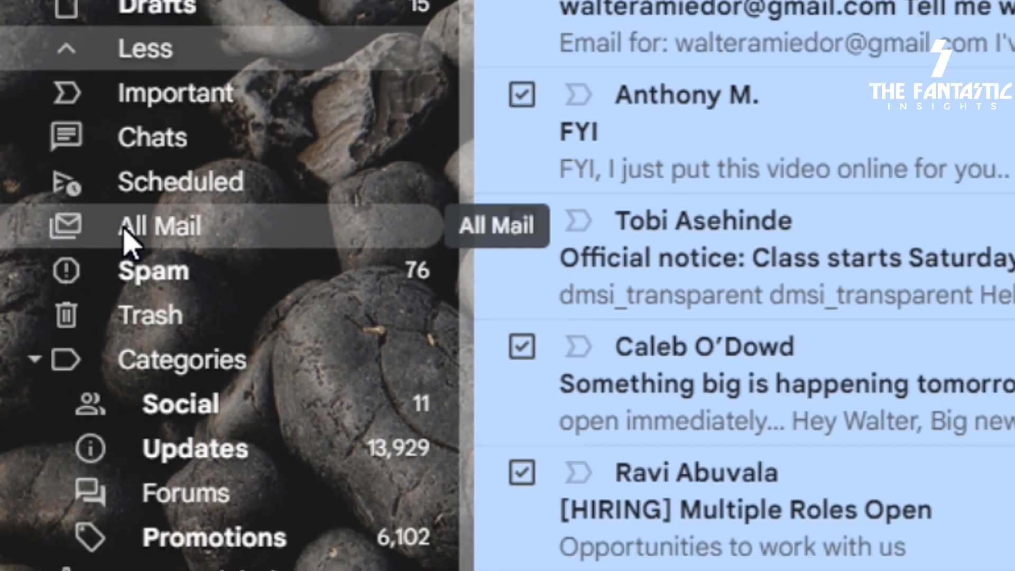
left_click(180, 170)
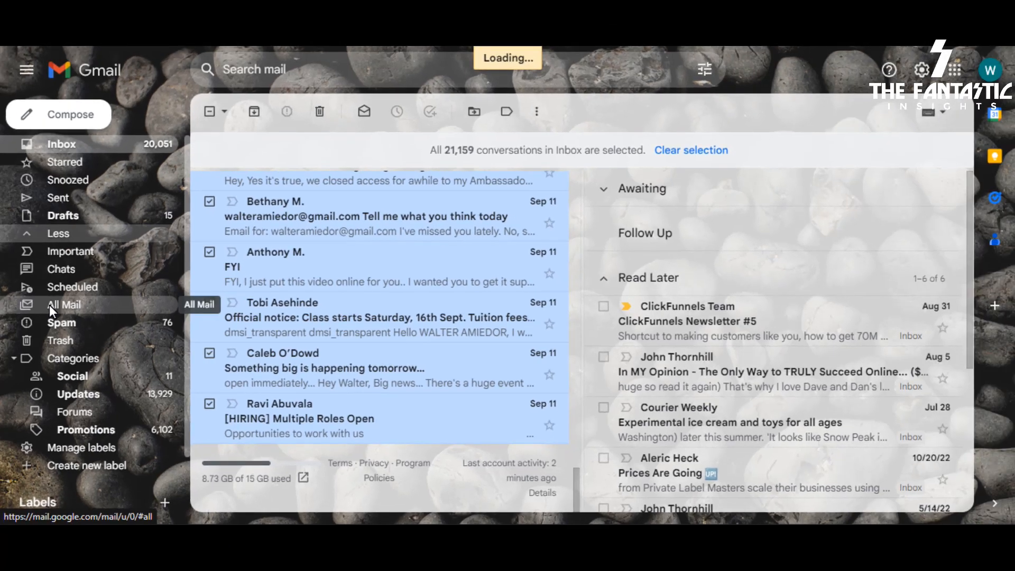